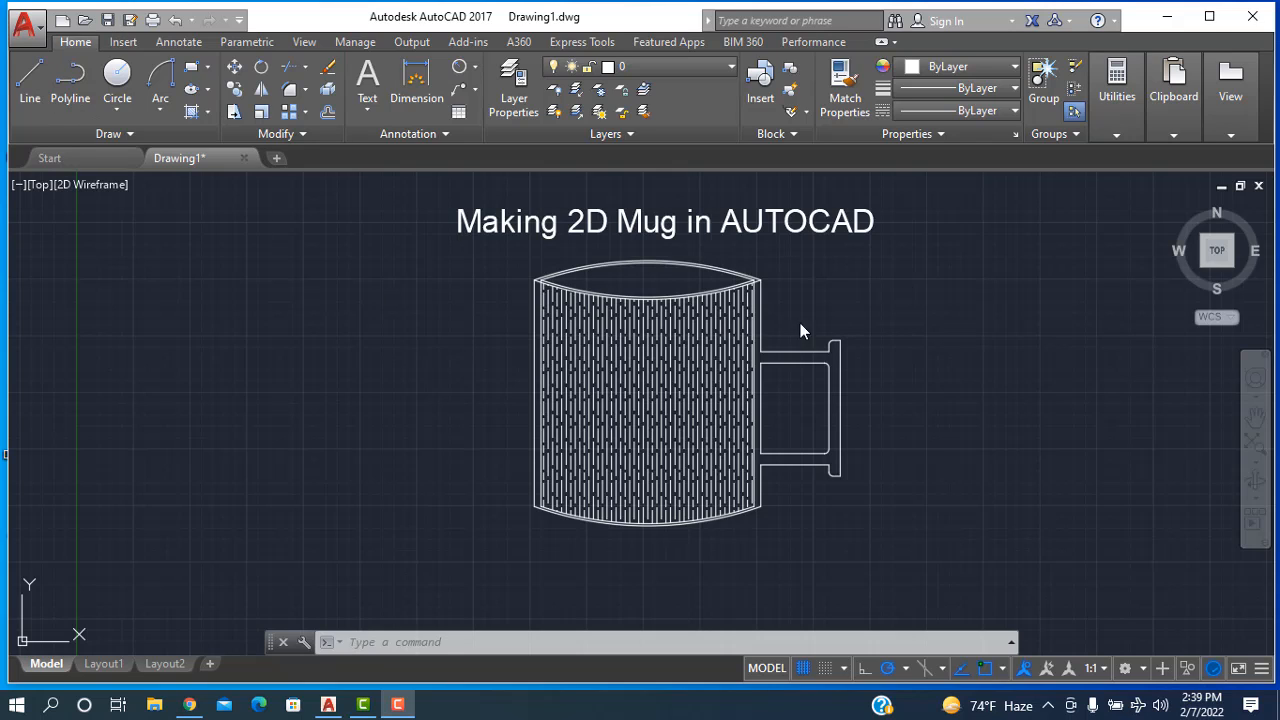
- Draw a downward-bulging arc in the empty area beside the finished mug, with its endpoints 10 units apart horizontally and a radius of 15
left_click(917, 362)
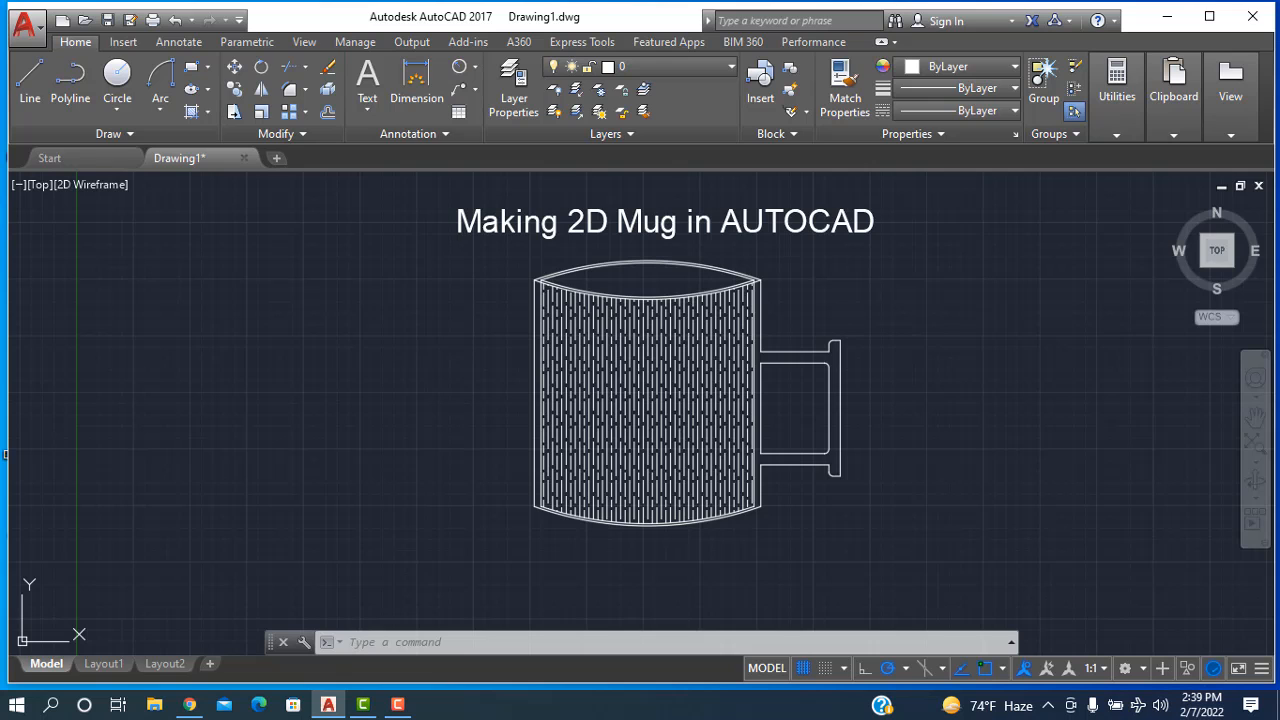
mouse_move(1003, 396)
middle_mouse_down()
mouse_move(997, 420)
mouse_move(549, 411)
middle_mouse_up()
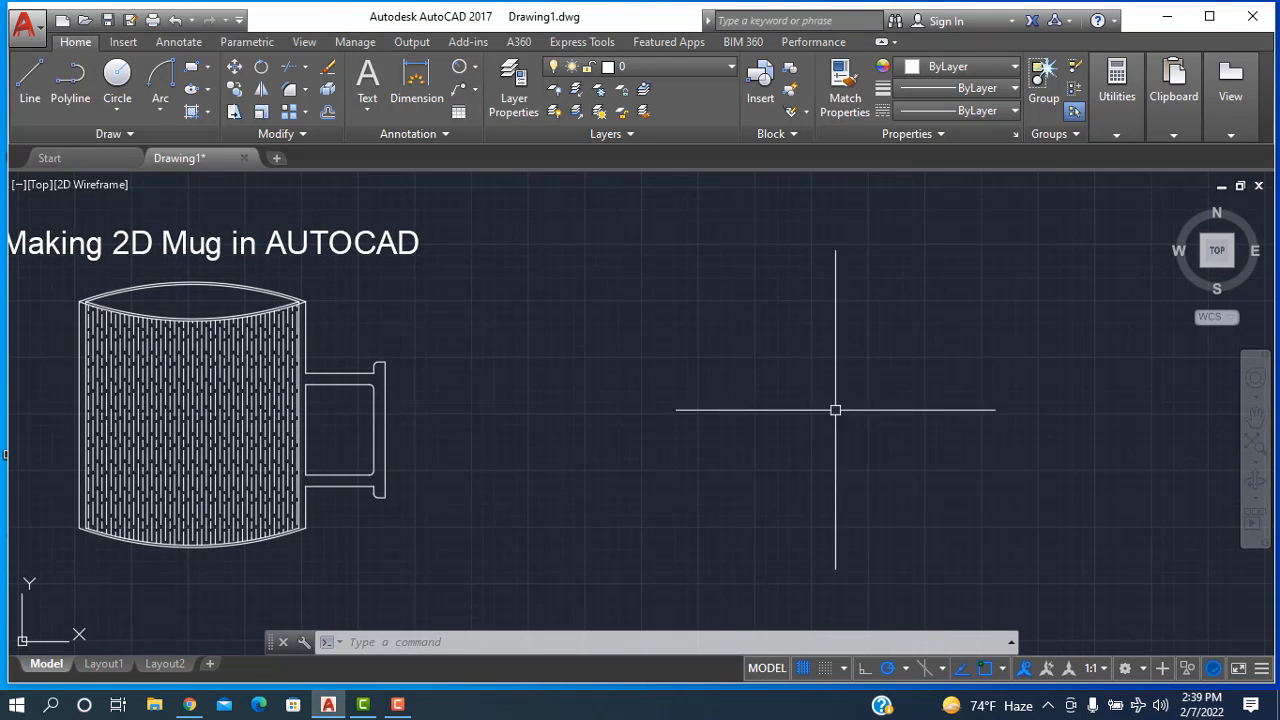
scroll(766, 383, "up", 1)
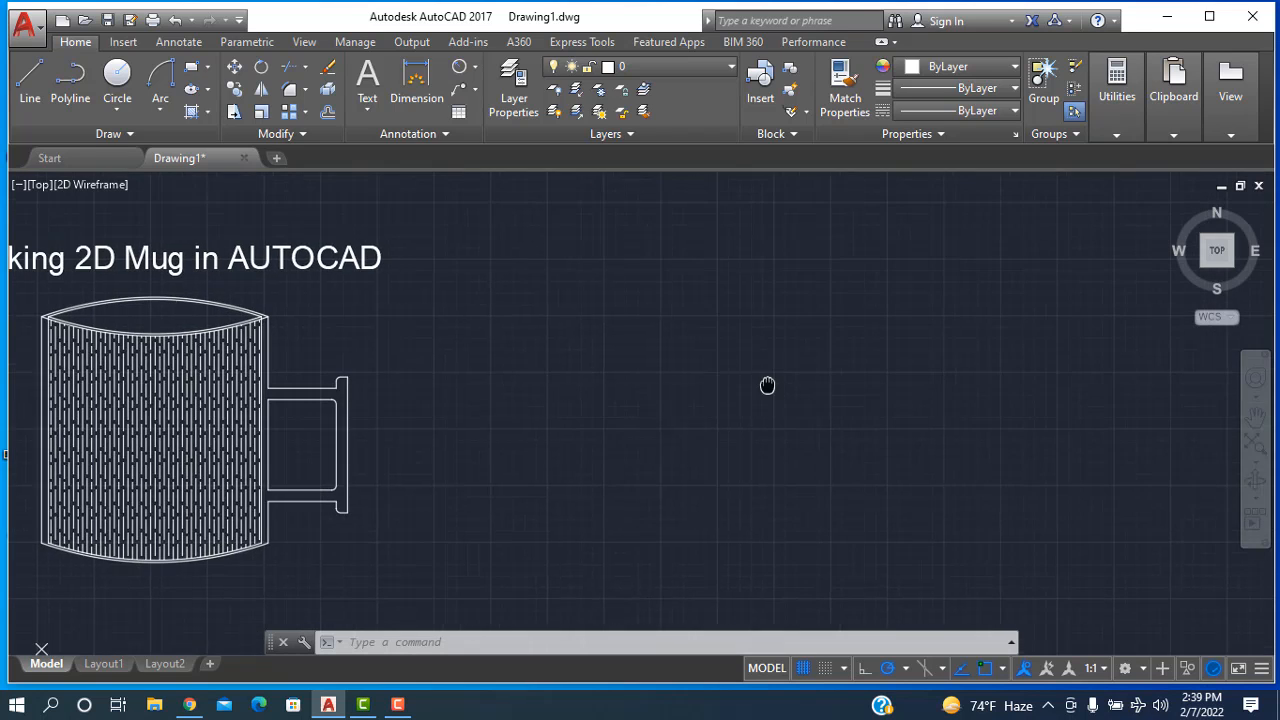
scroll(803, 374, "down", 1)
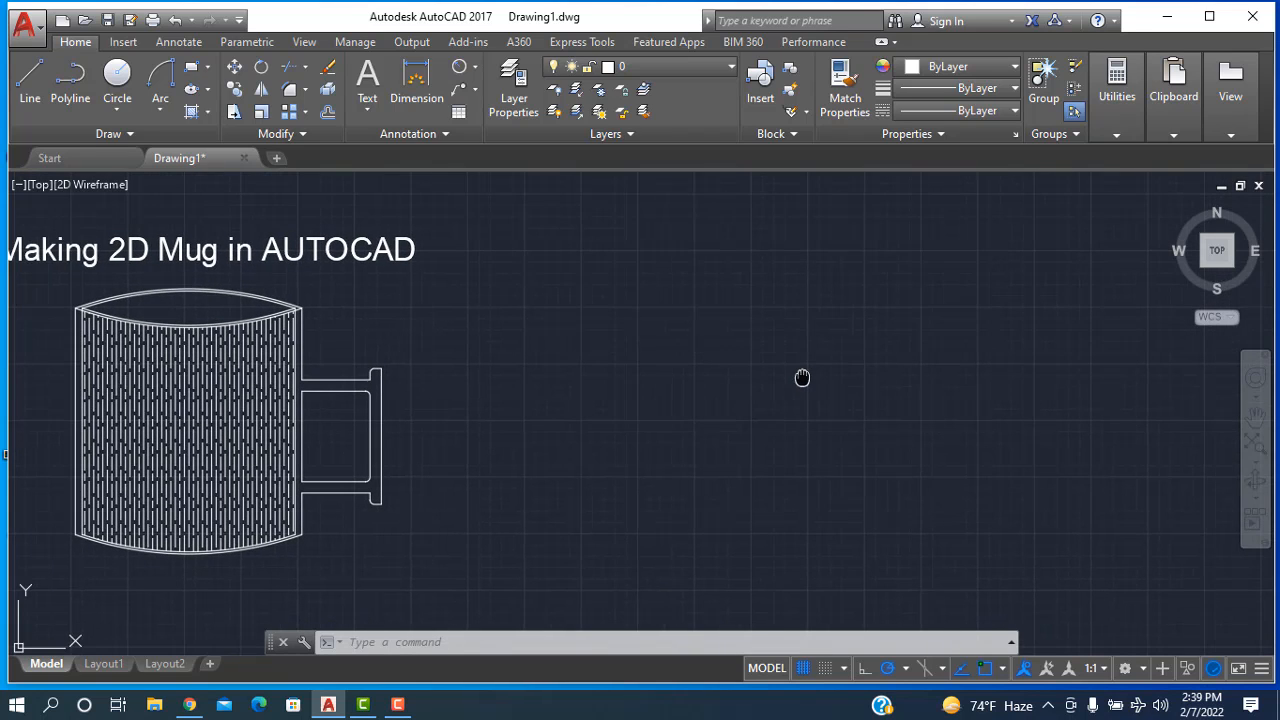
left_click(162, 112)
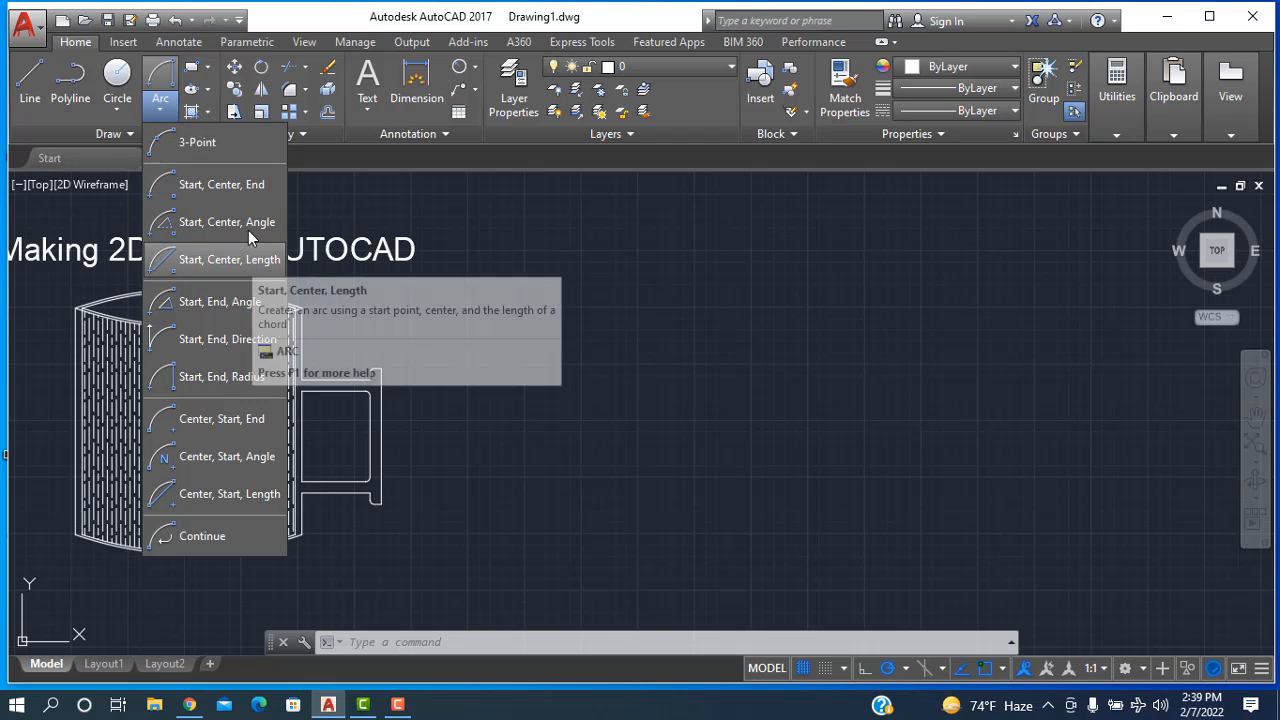
left_click(196, 378)
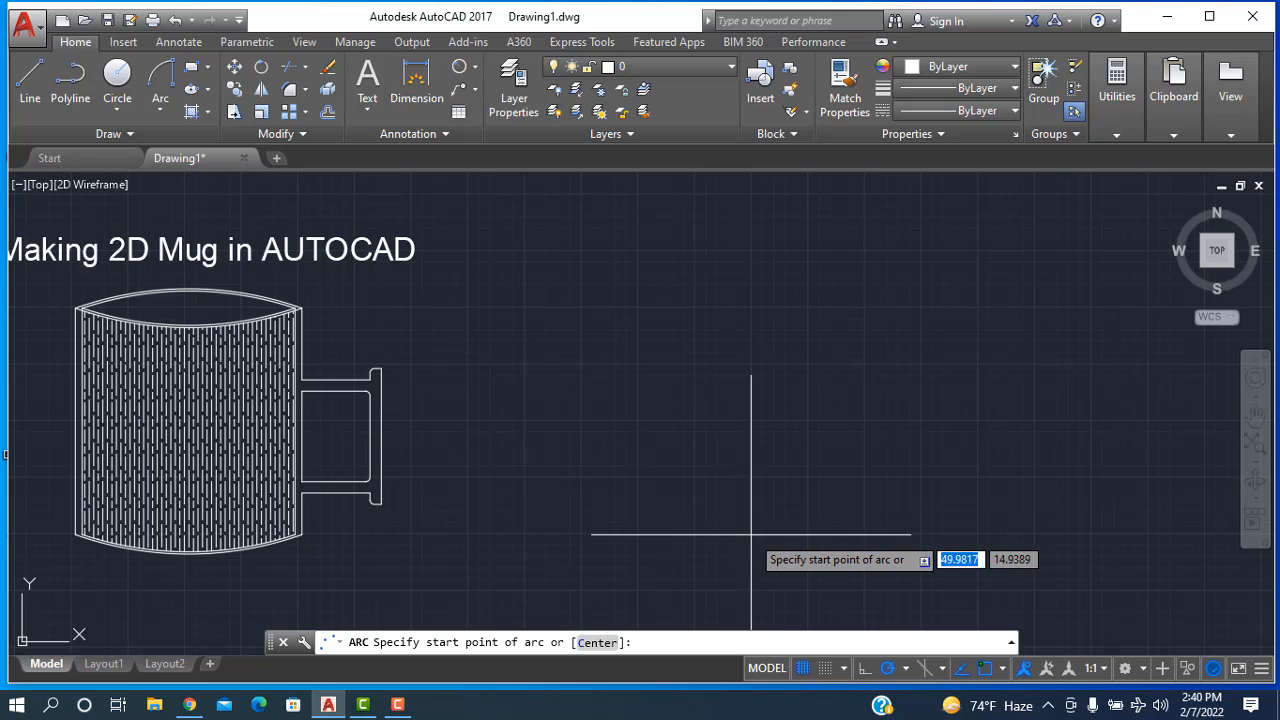
left_click(829, 531)
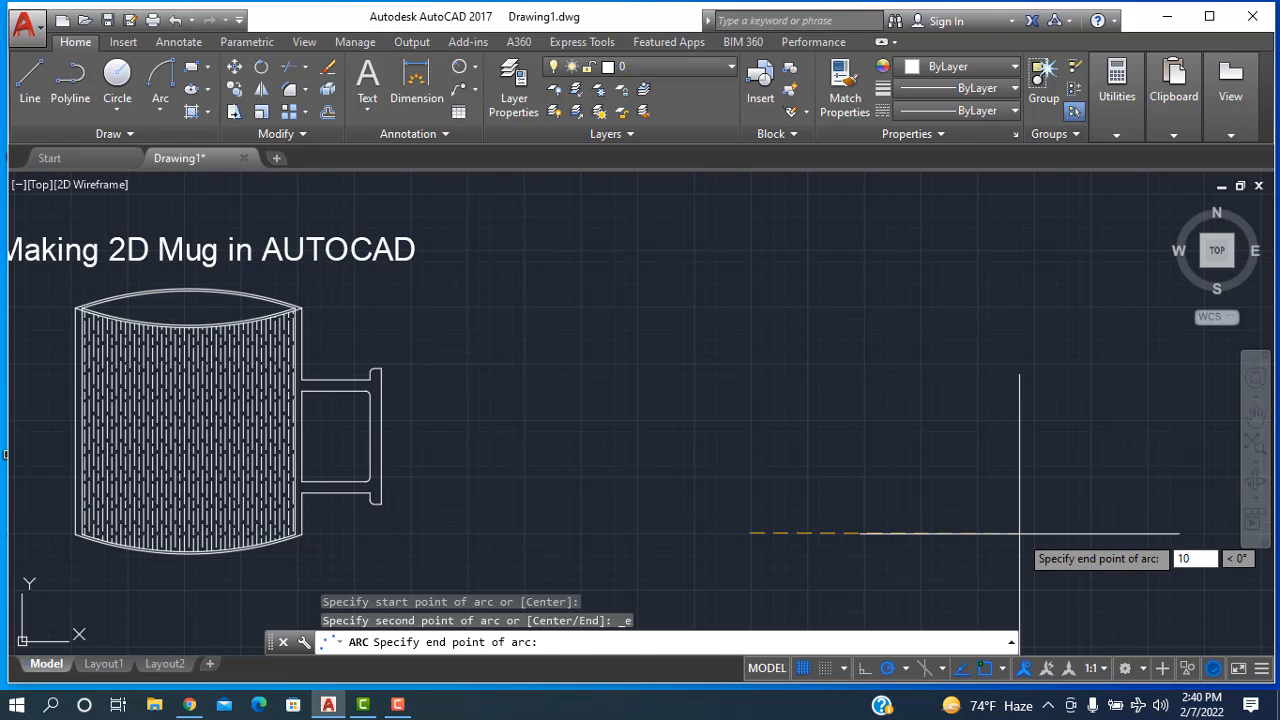
type("10")
key("Return")
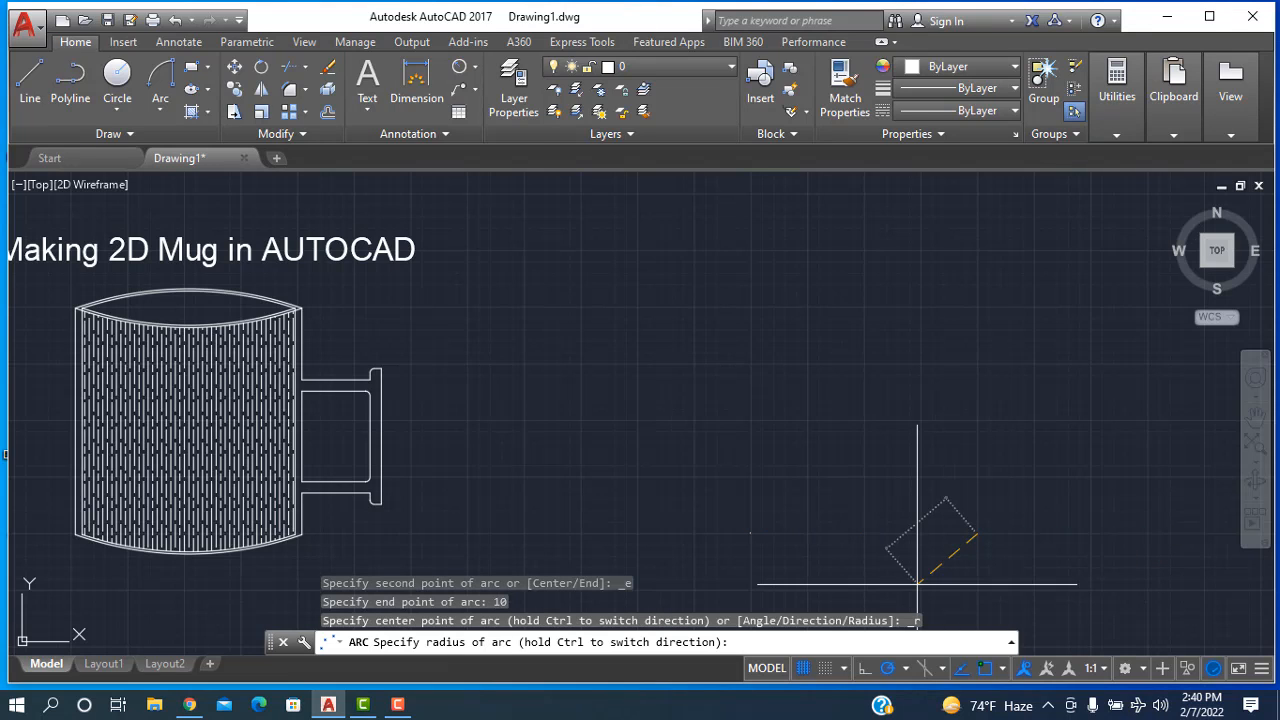
type("15")
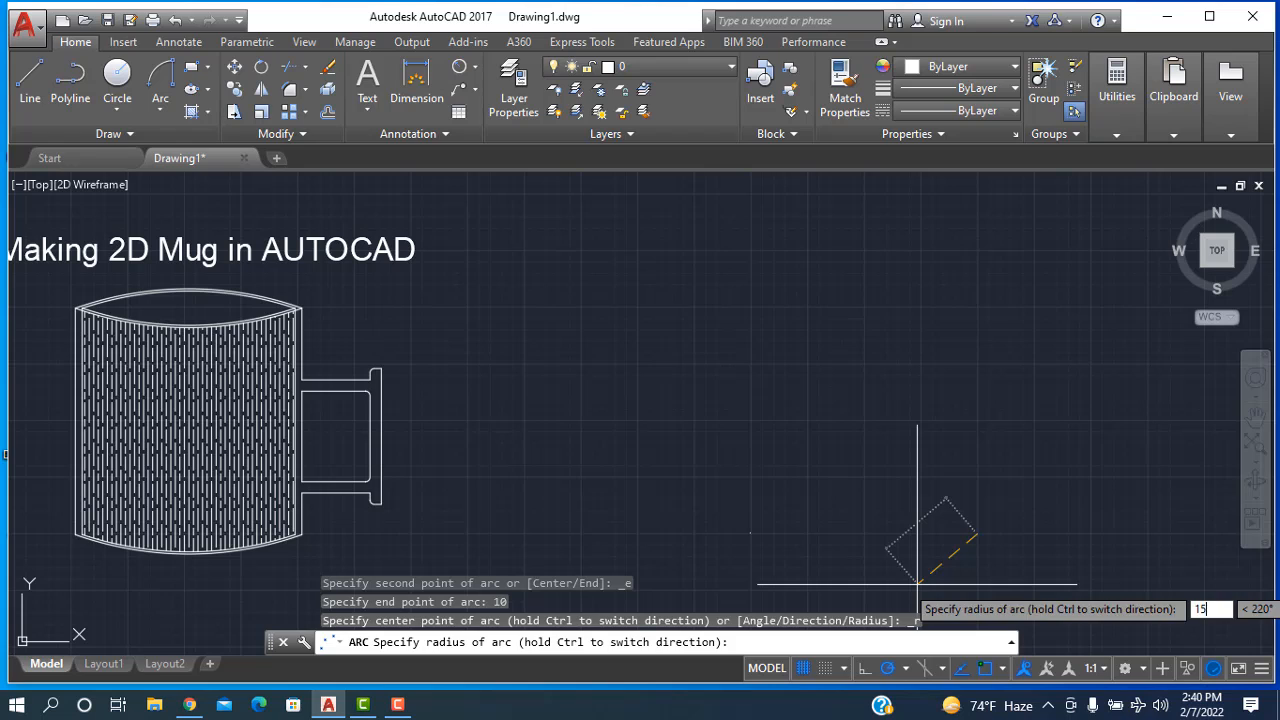
key("Return")
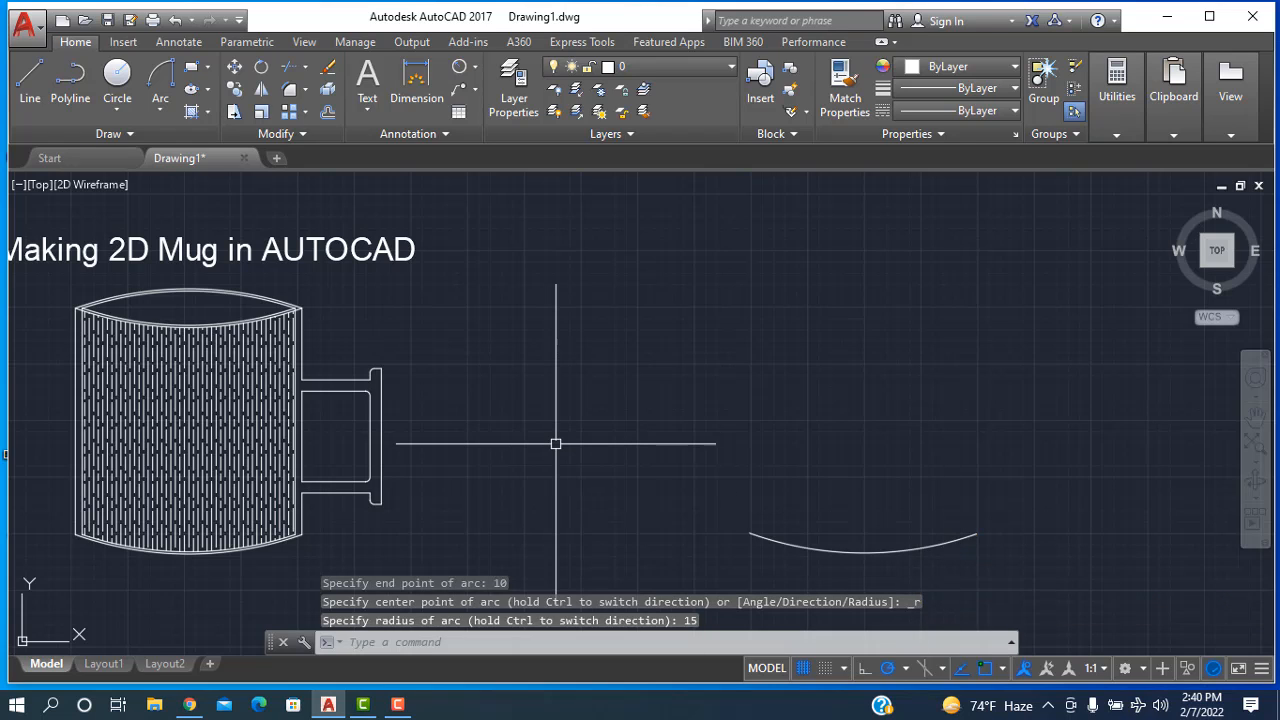
- Draw connected lines from the arc's left end 10 units up, straight across, and down to the arc's right end
left_click(30, 80)
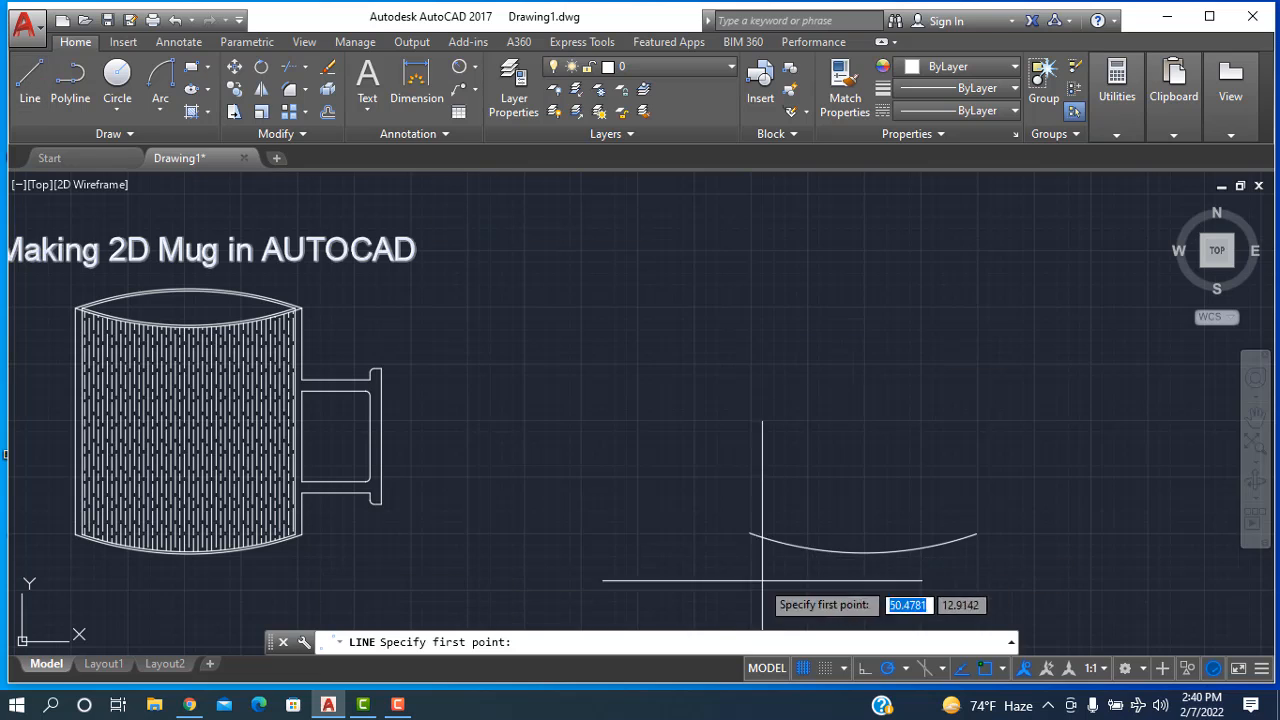
left_click(751, 531)
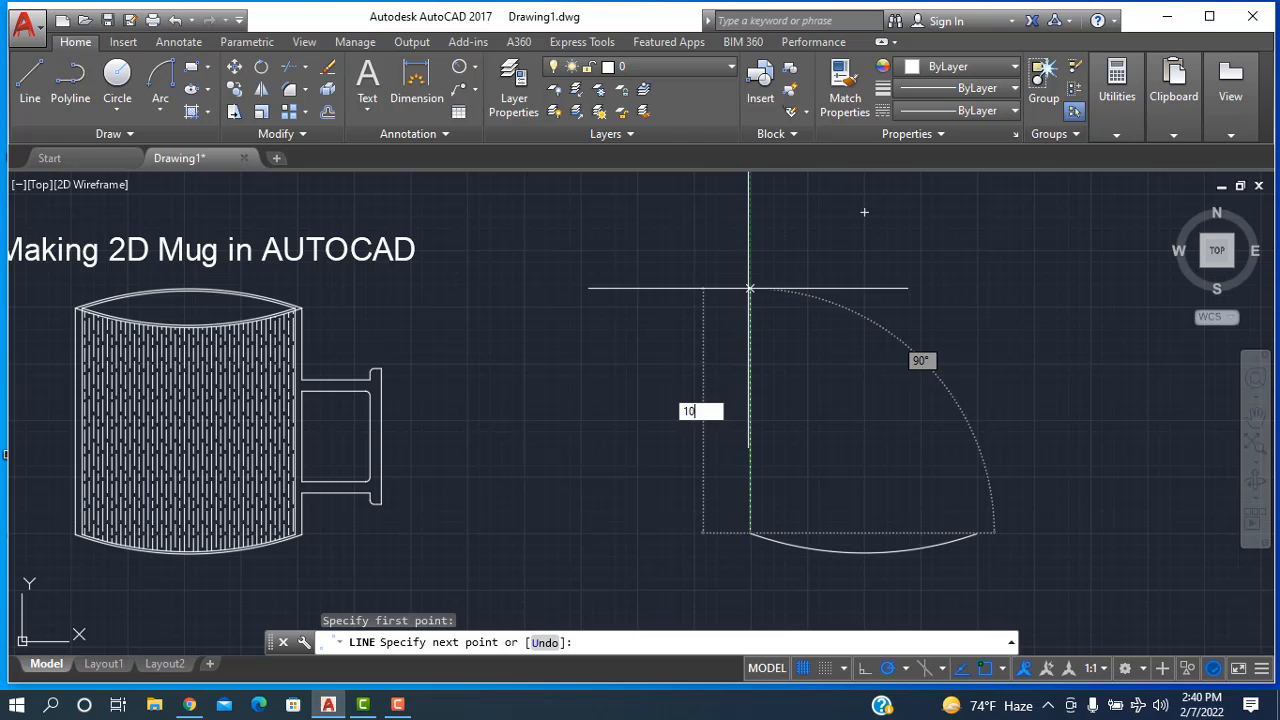
key("Return")
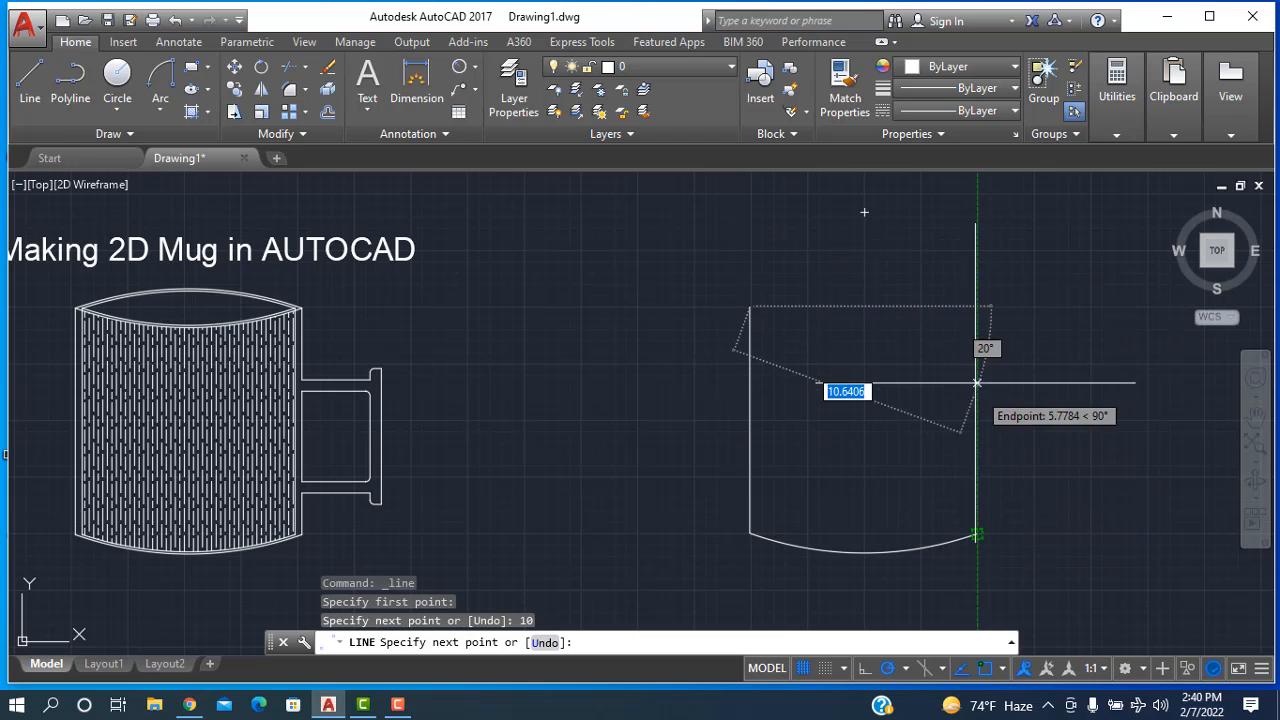
left_click(976, 307)
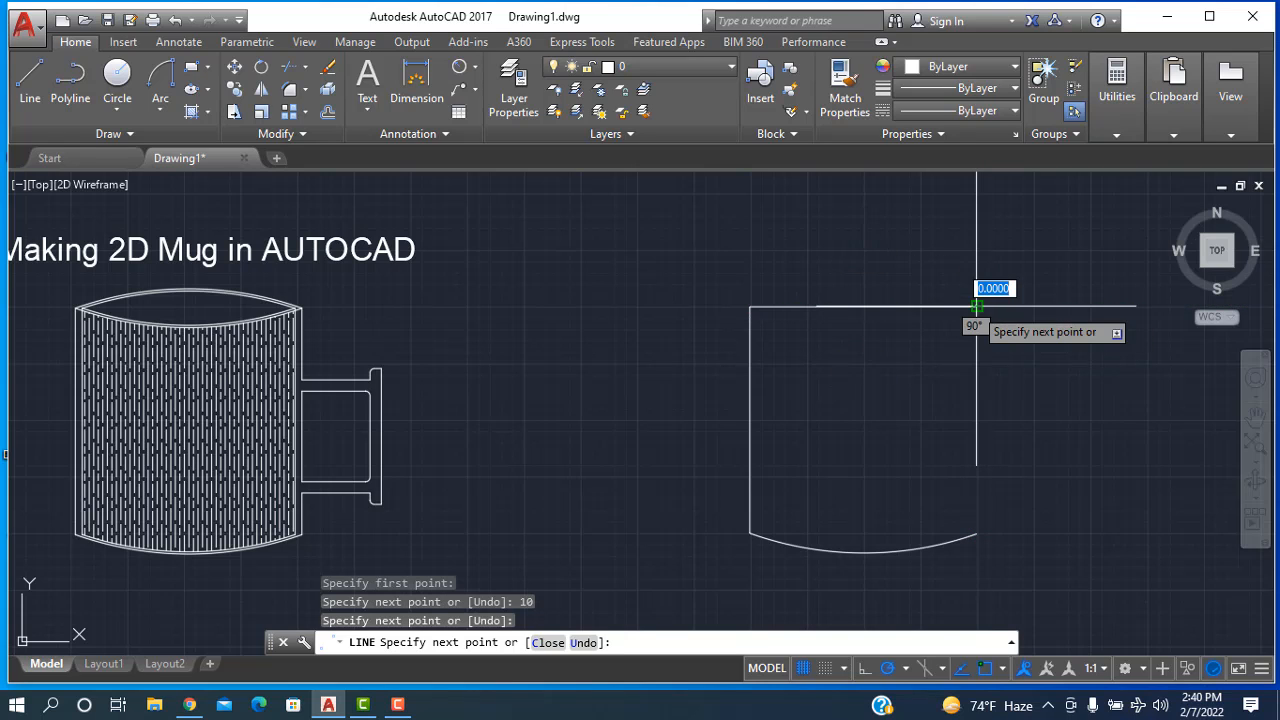
left_click(976, 534)
right_click(920, 411)
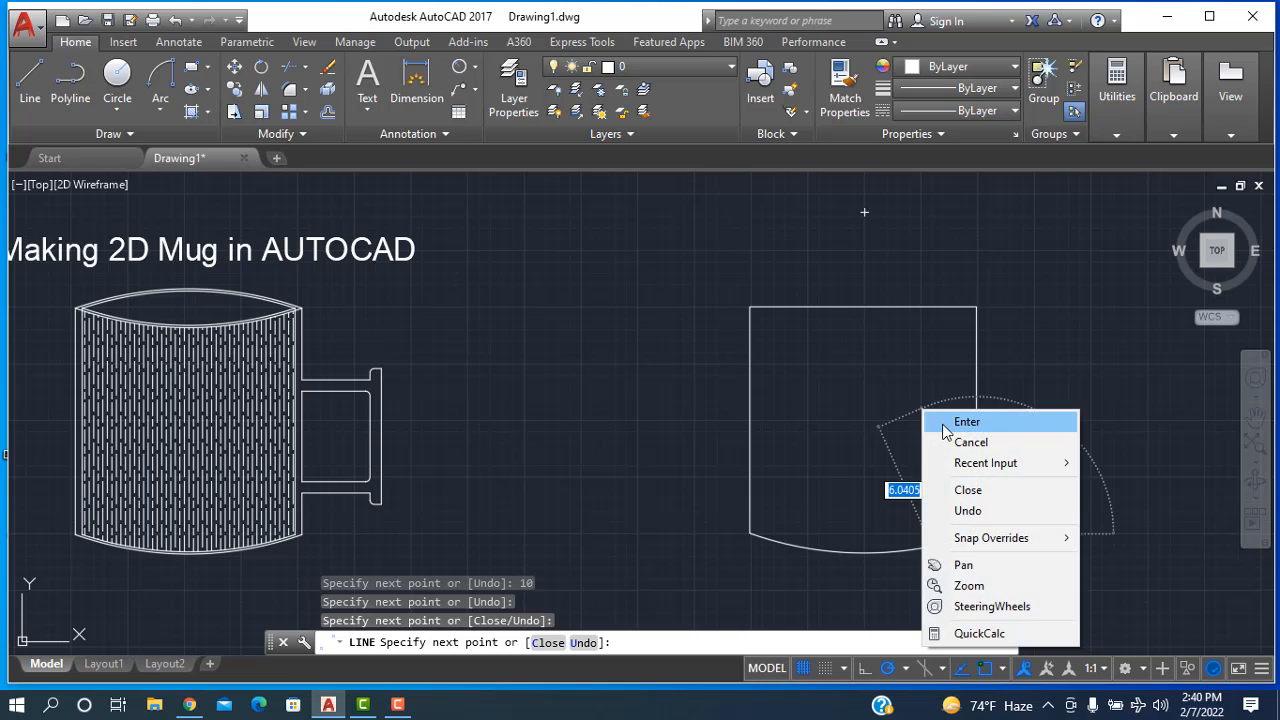
left_click(945, 421)
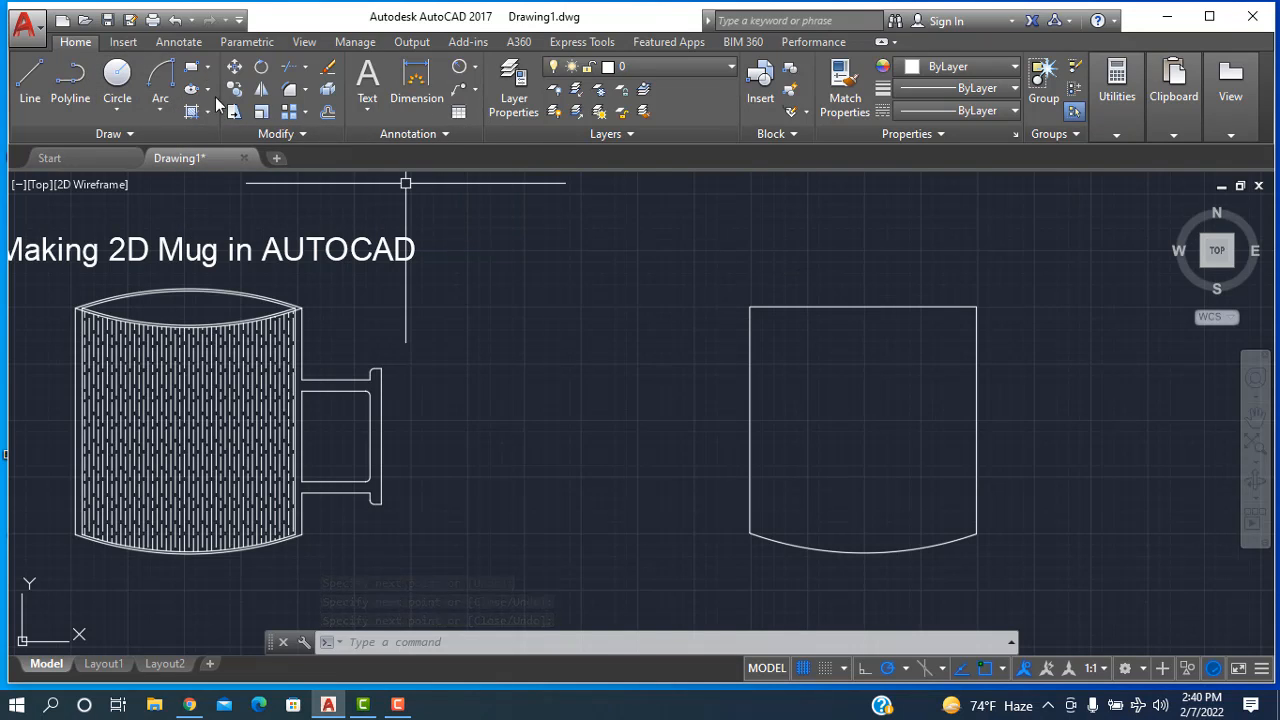
- Draw a start-end-radius arc between the body's two upper corners, bulging downward with a radius of 15
left_click(155, 77)
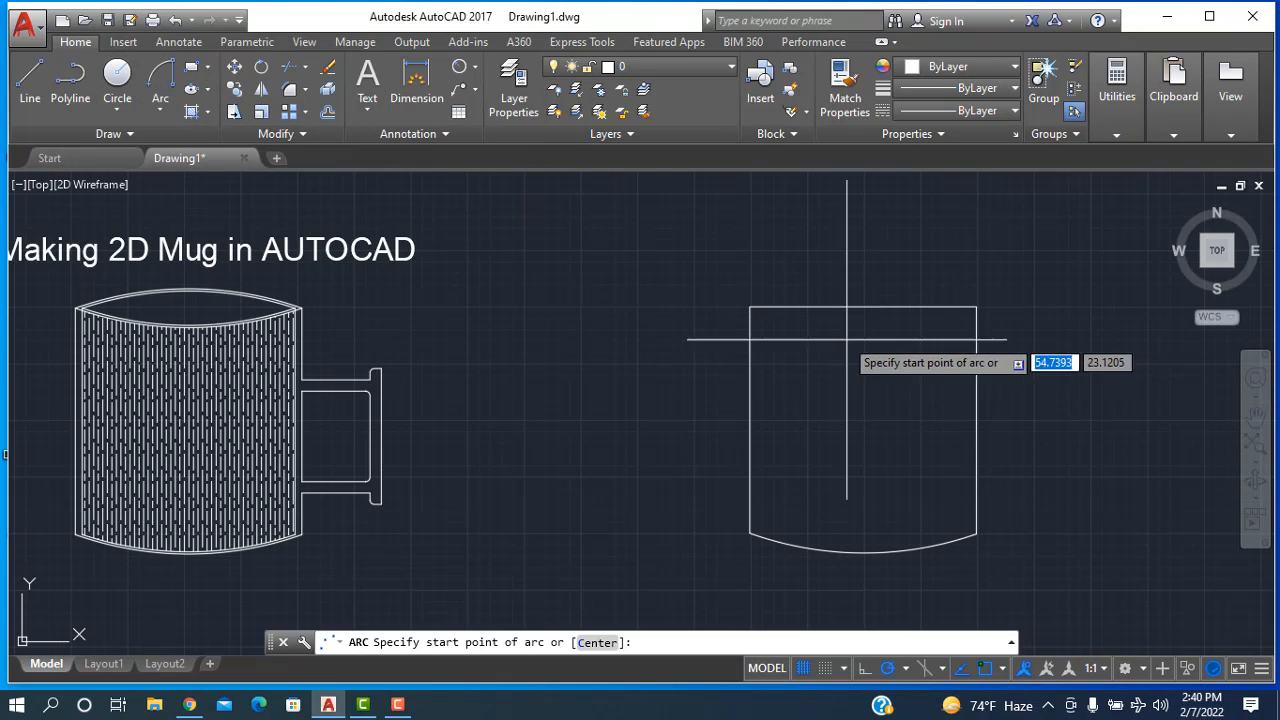
left_click(749, 306)
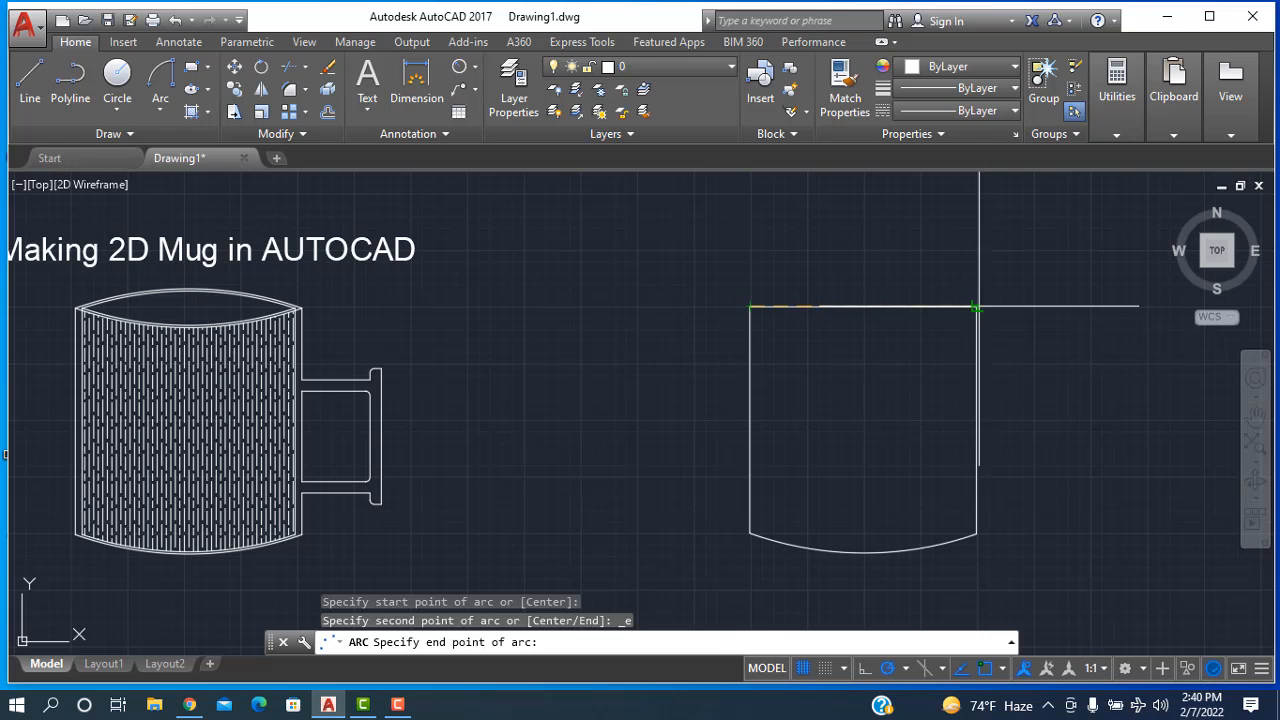
left_click(976, 306)
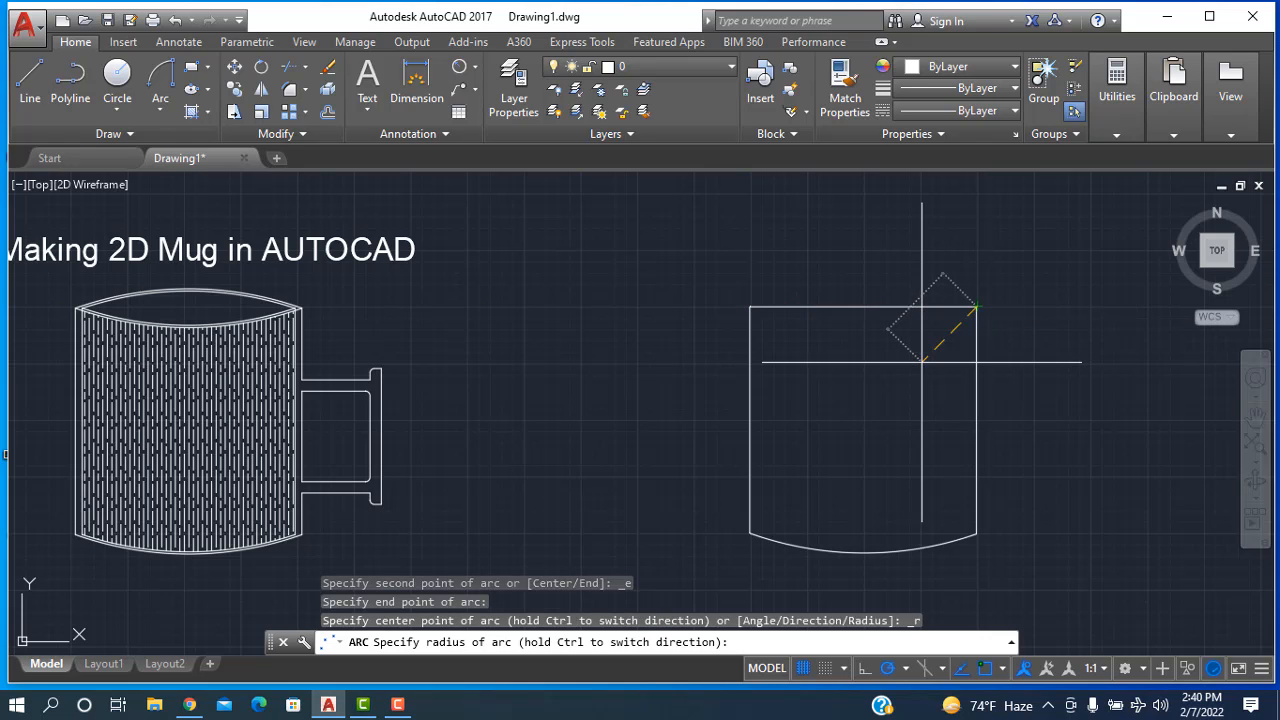
type("15")
key("Return")
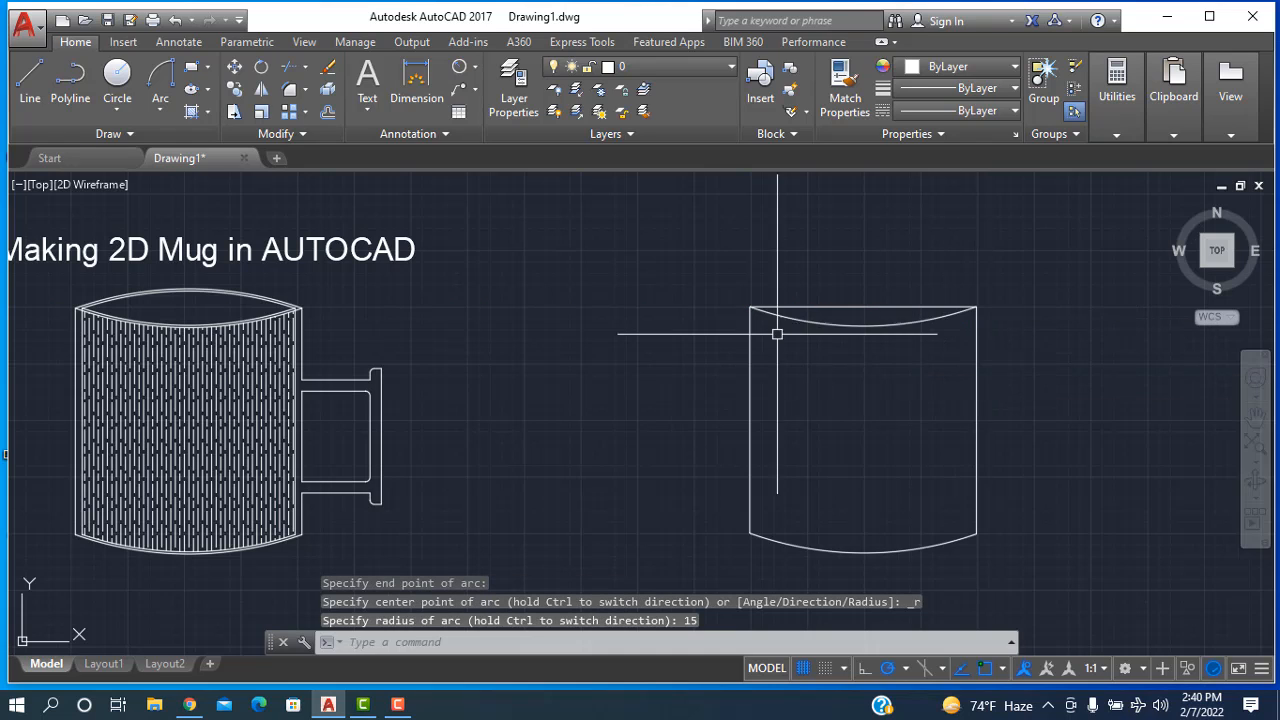
- Mirror the upper arc about the body's straight top line, keeping the original, and delete that straight line
left_click(863, 322)
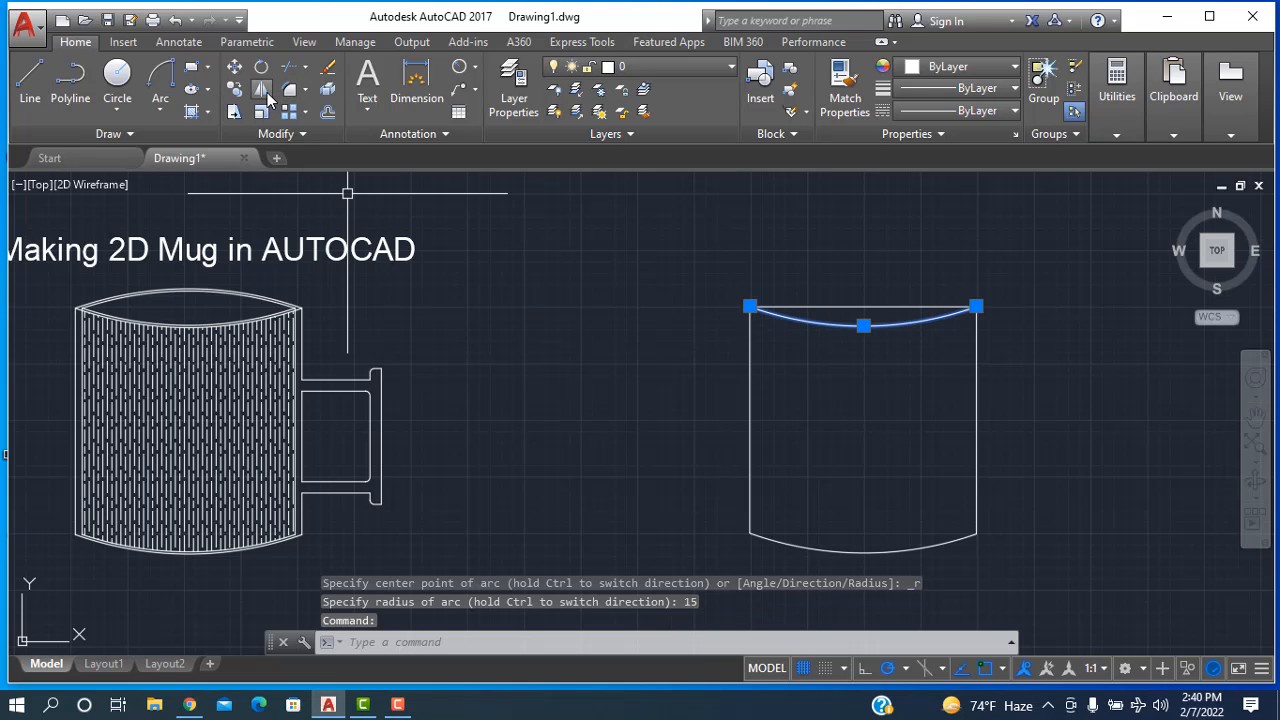
left_click(264, 90)
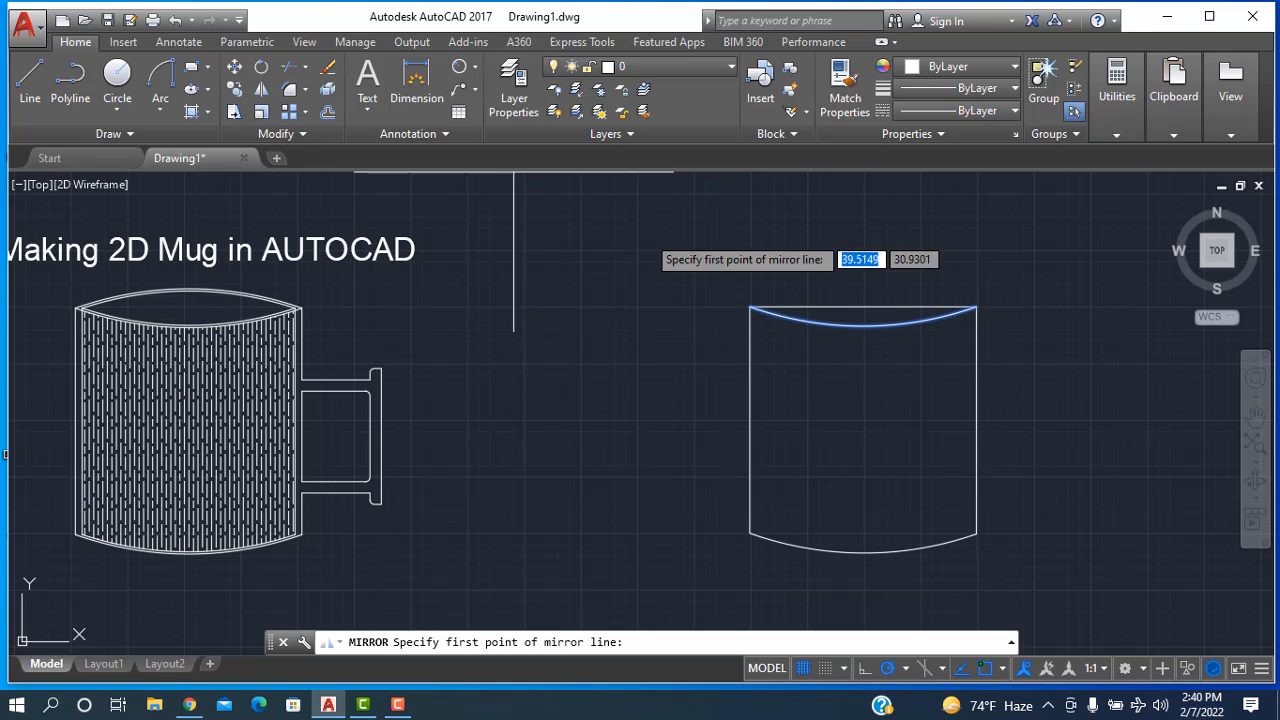
left_click(750, 307)
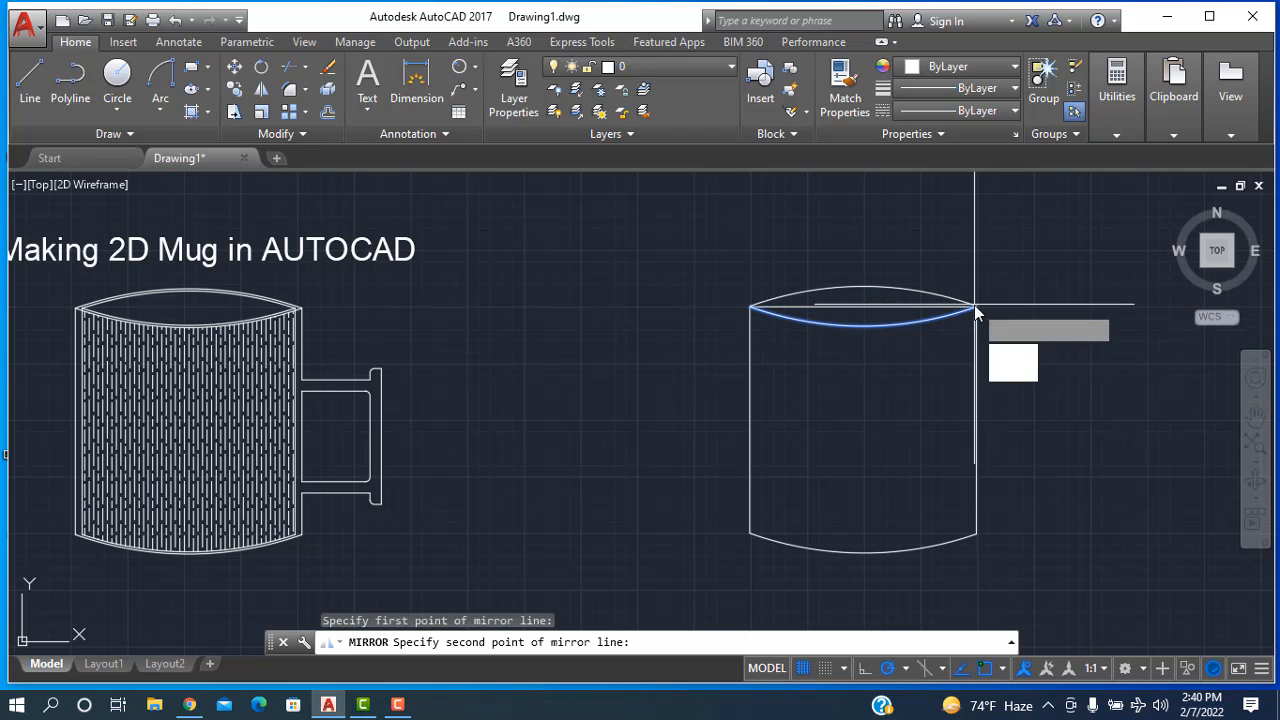
left_click(976, 307)
left_click(1018, 373)
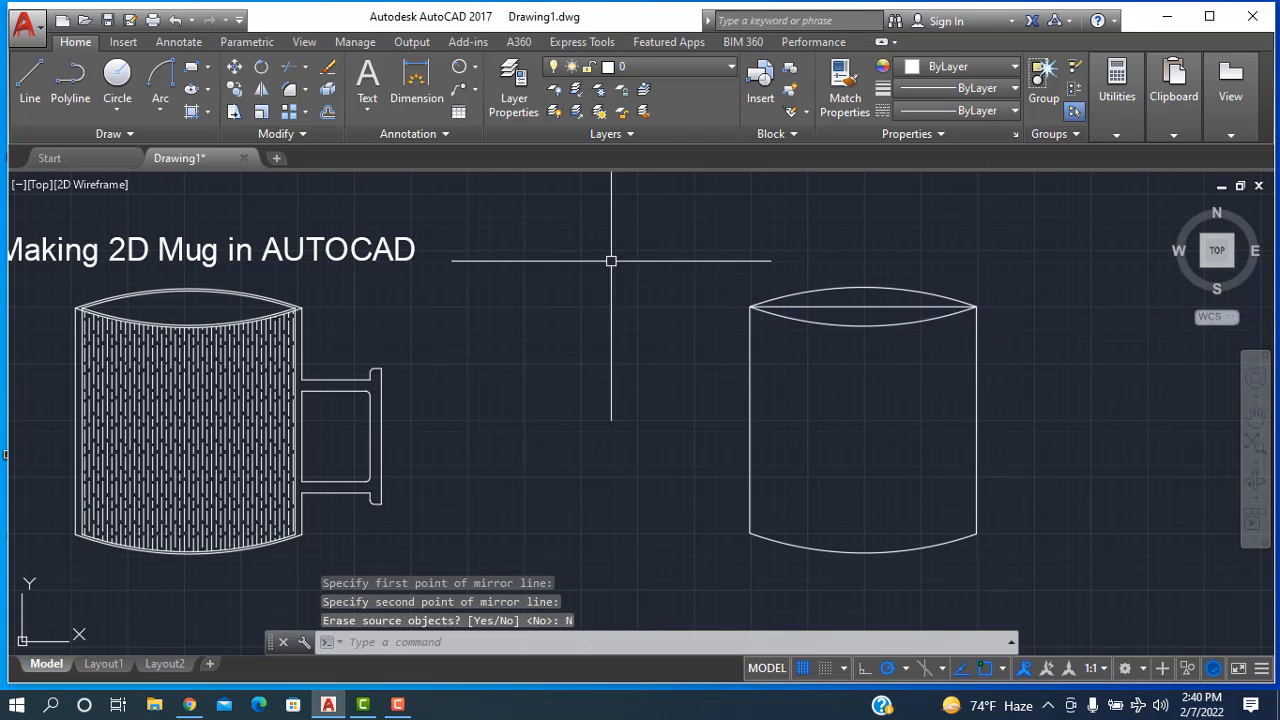
left_click(831, 307)
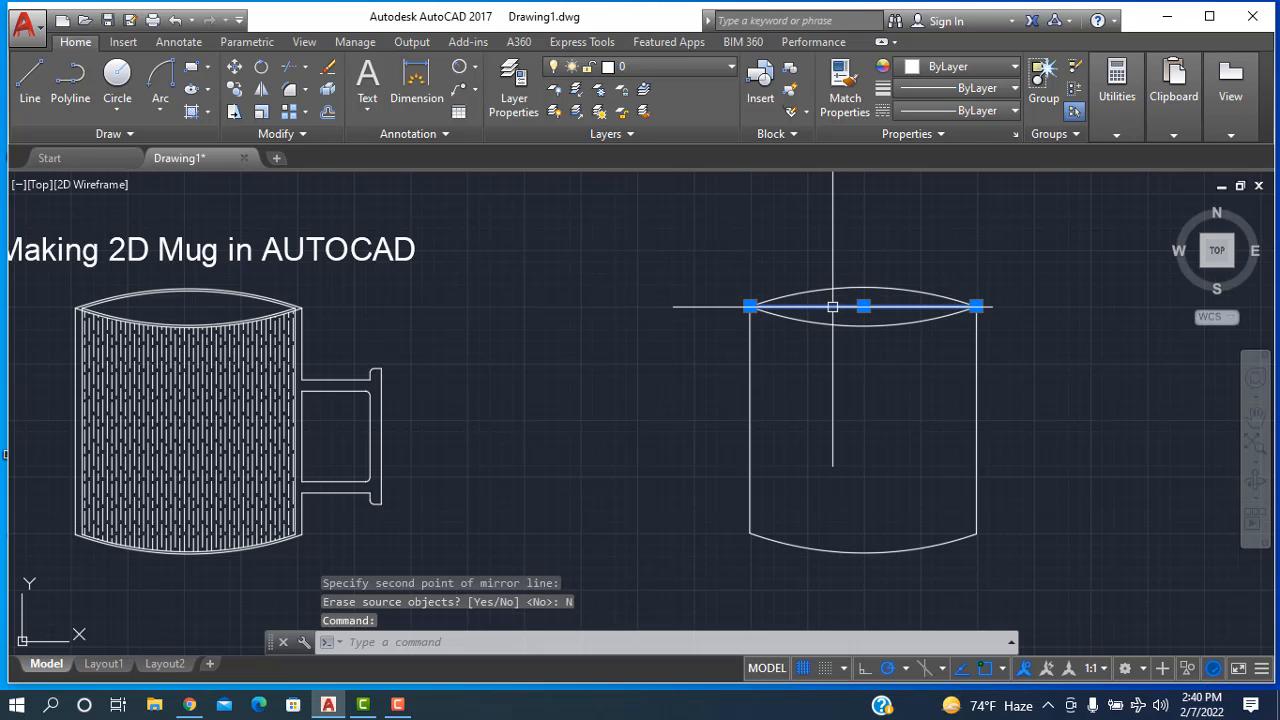
key("Delete")
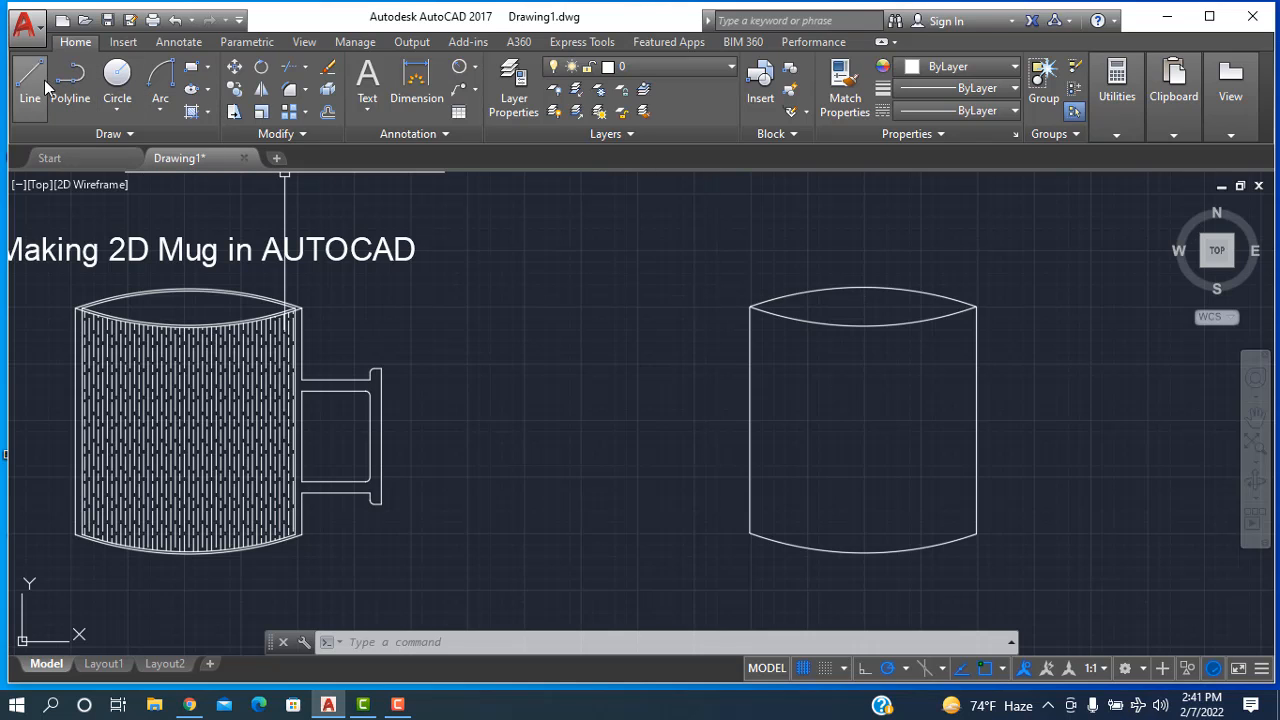
- Offset both rim arcs by 0.1 toward the inside of the mug opening
left_click(326, 114)
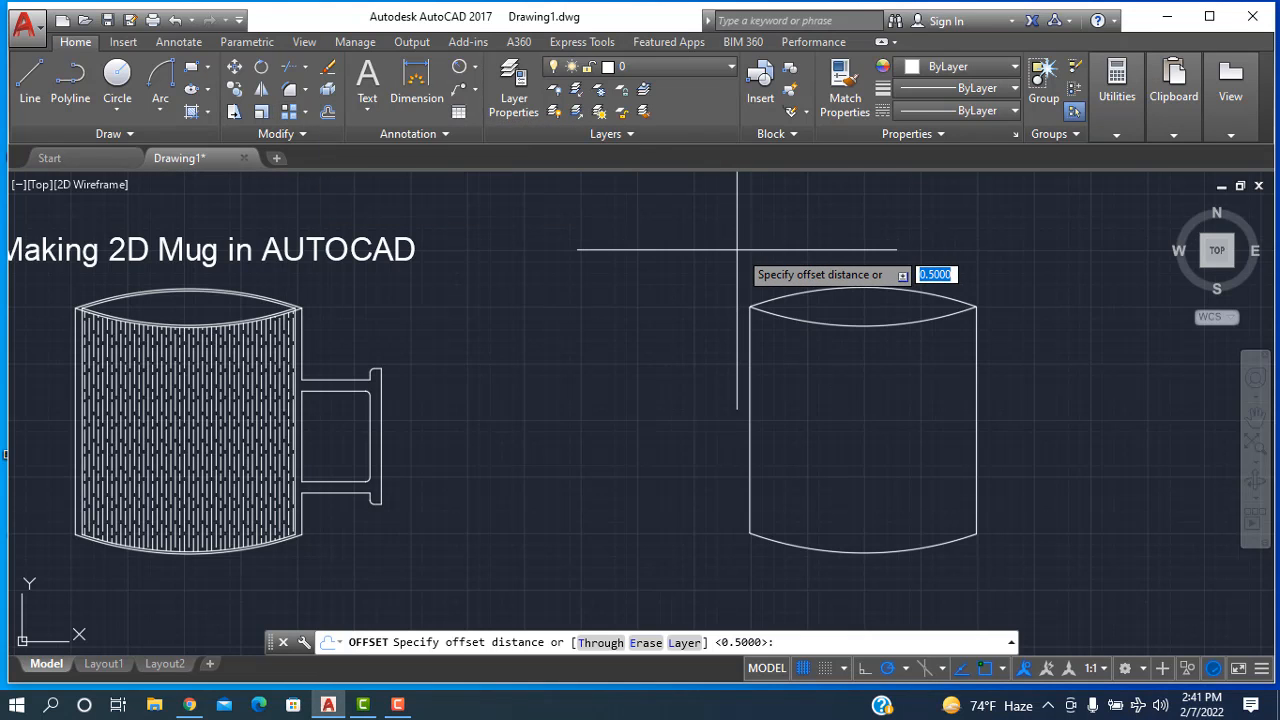
key("Return")
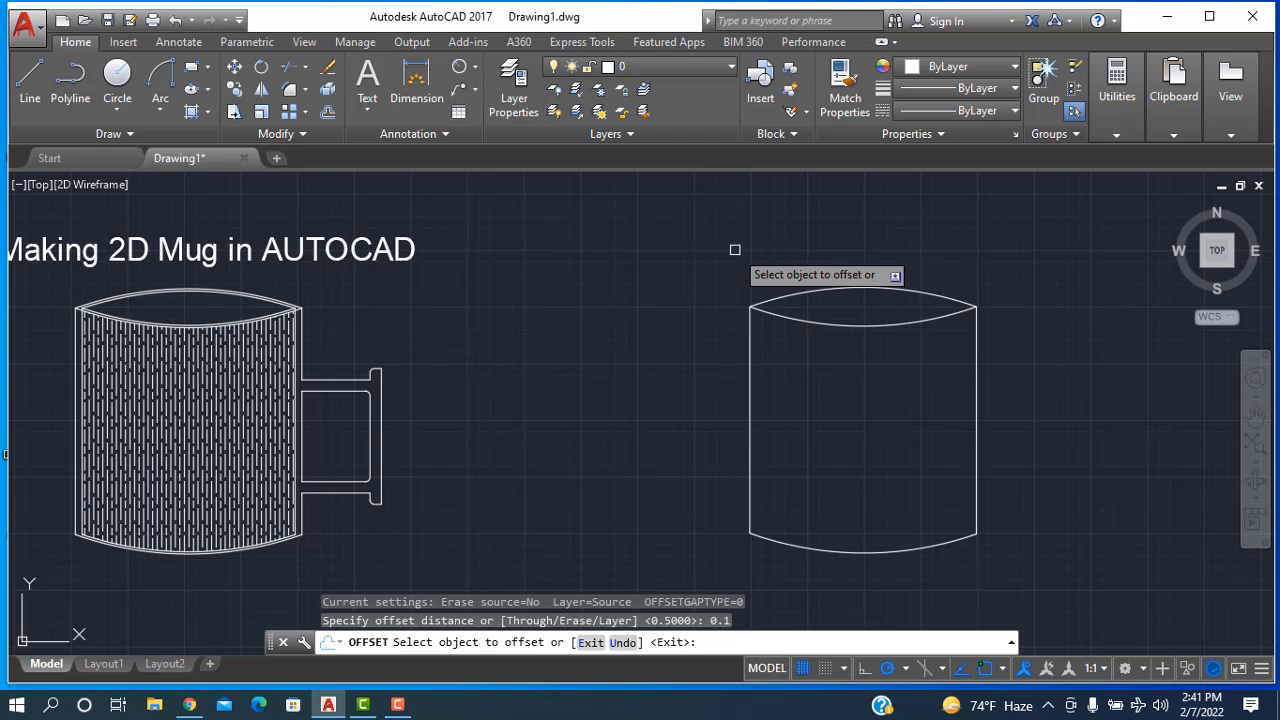
left_click(816, 288)
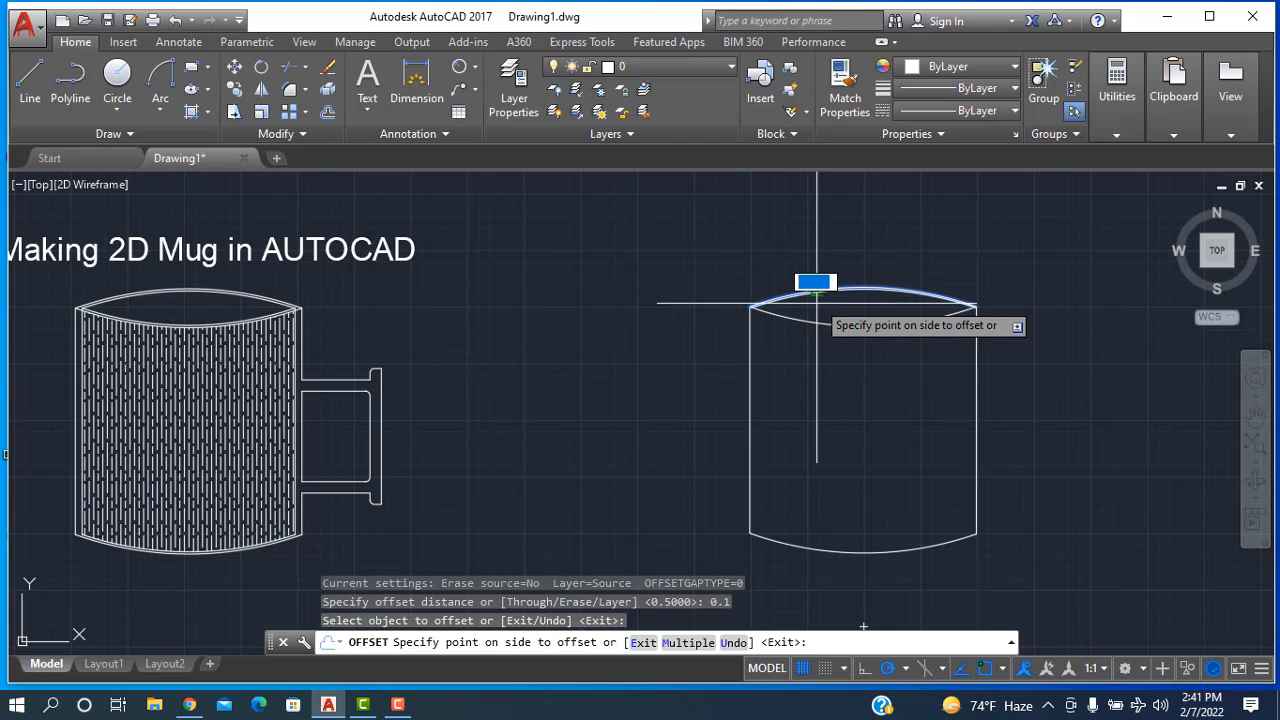
left_click(814, 306)
left_click(841, 327)
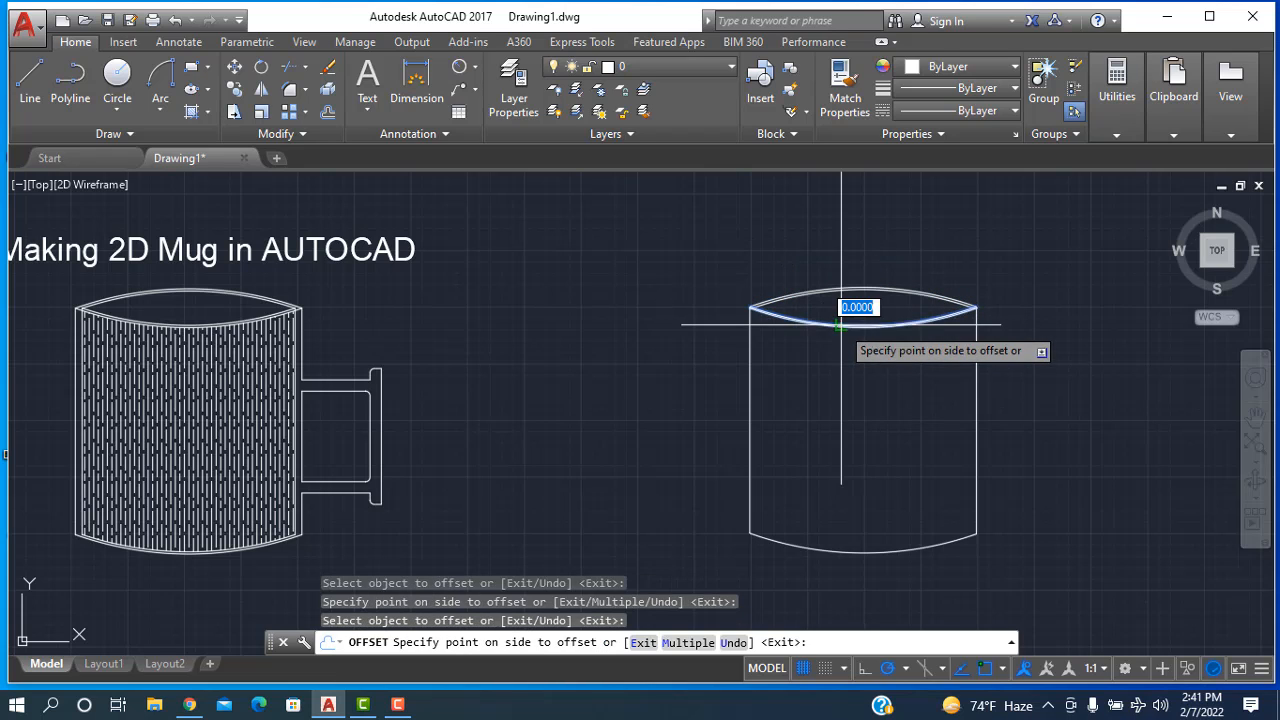
left_click(837, 290)
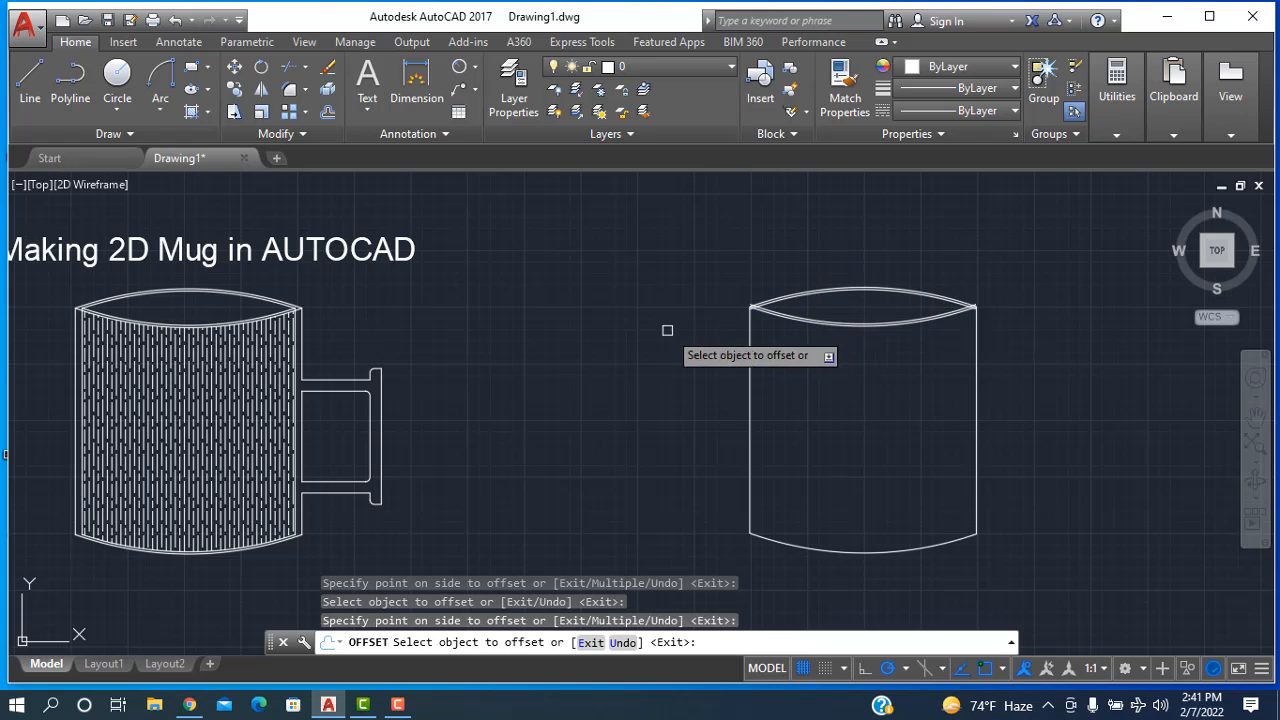
left_click(751, 356)
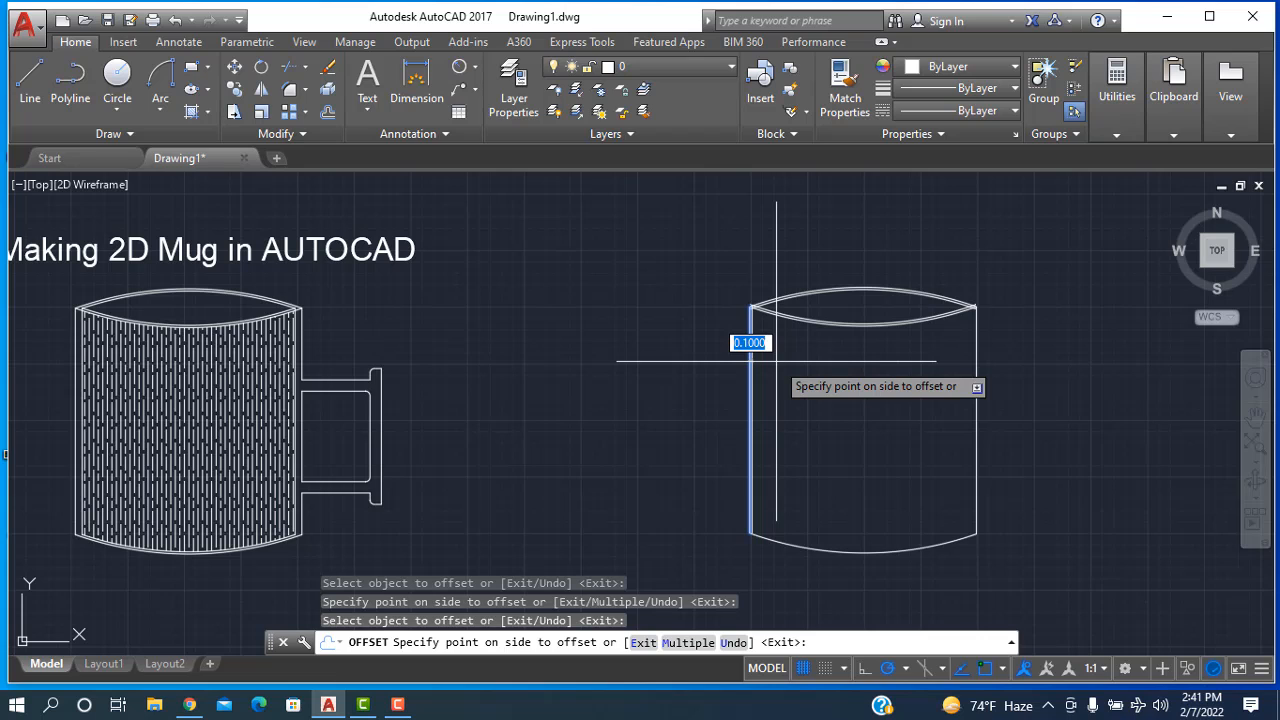
key("Return")
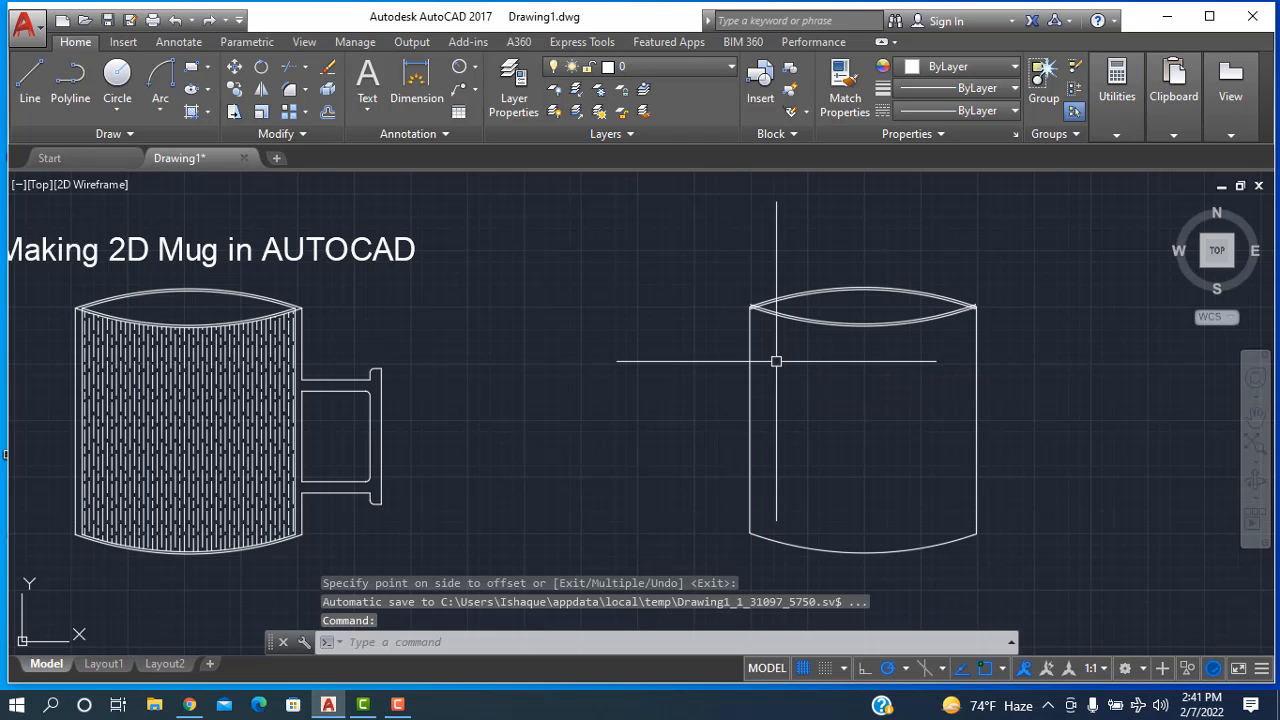
scroll(751, 295, "up", 5)
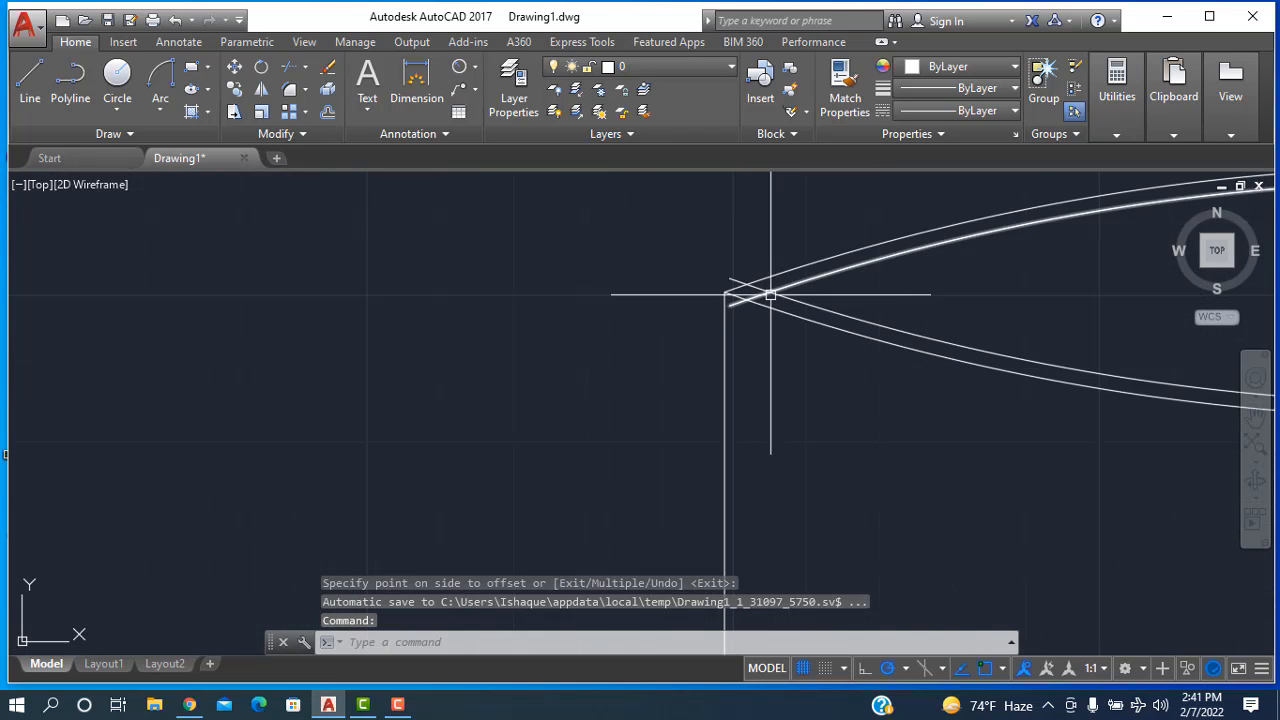
scroll(803, 375, "down", 2)
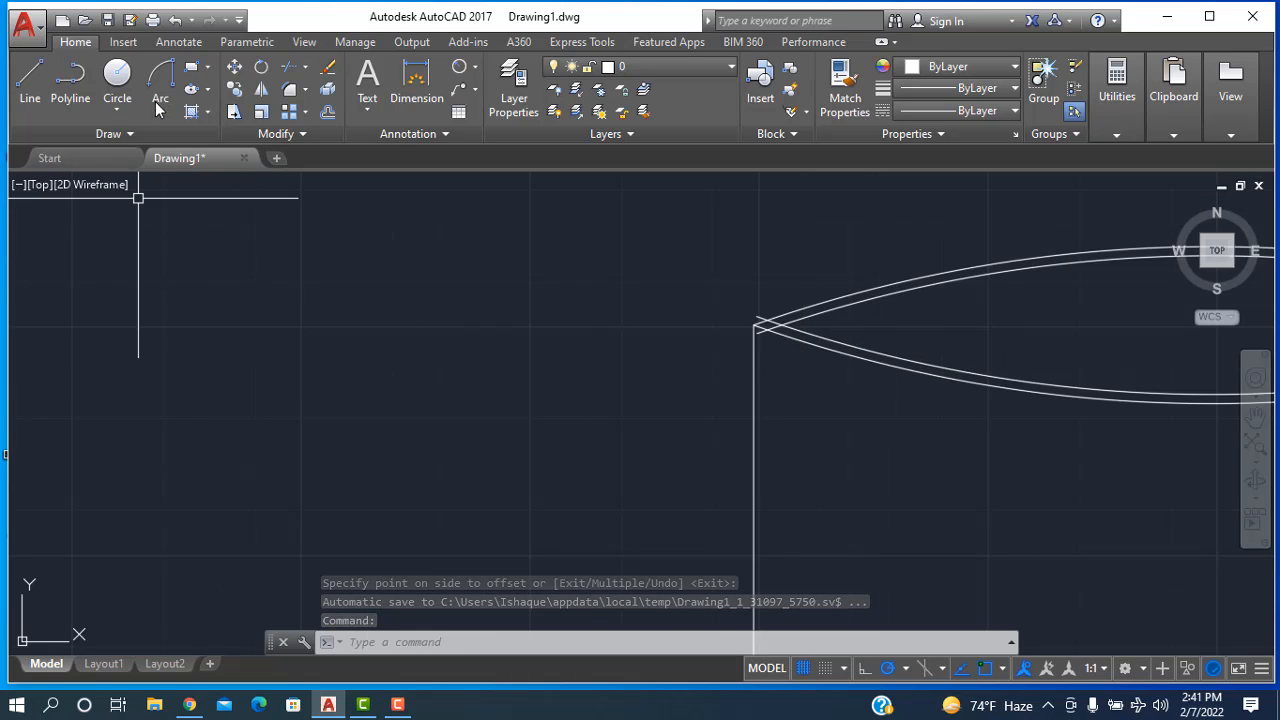
- Offset the mug body's left vertical side 0.35 toward the inside
left_click(327, 113)
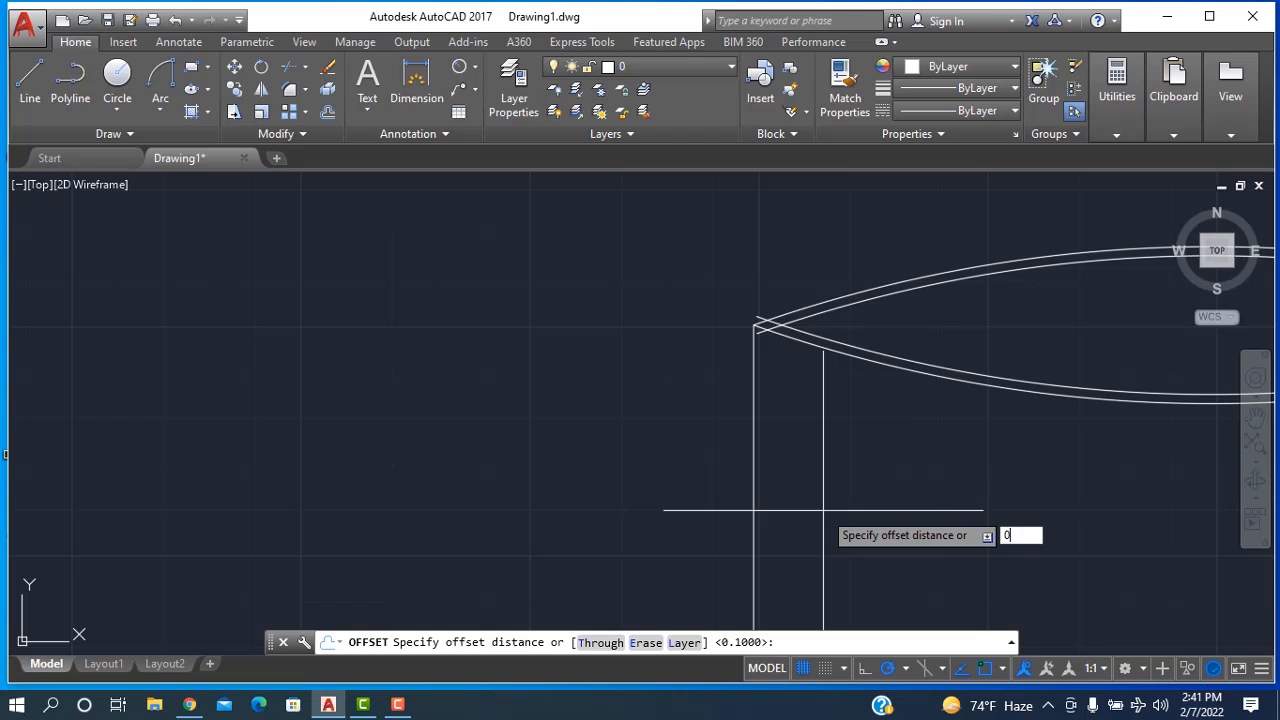
key("Return")
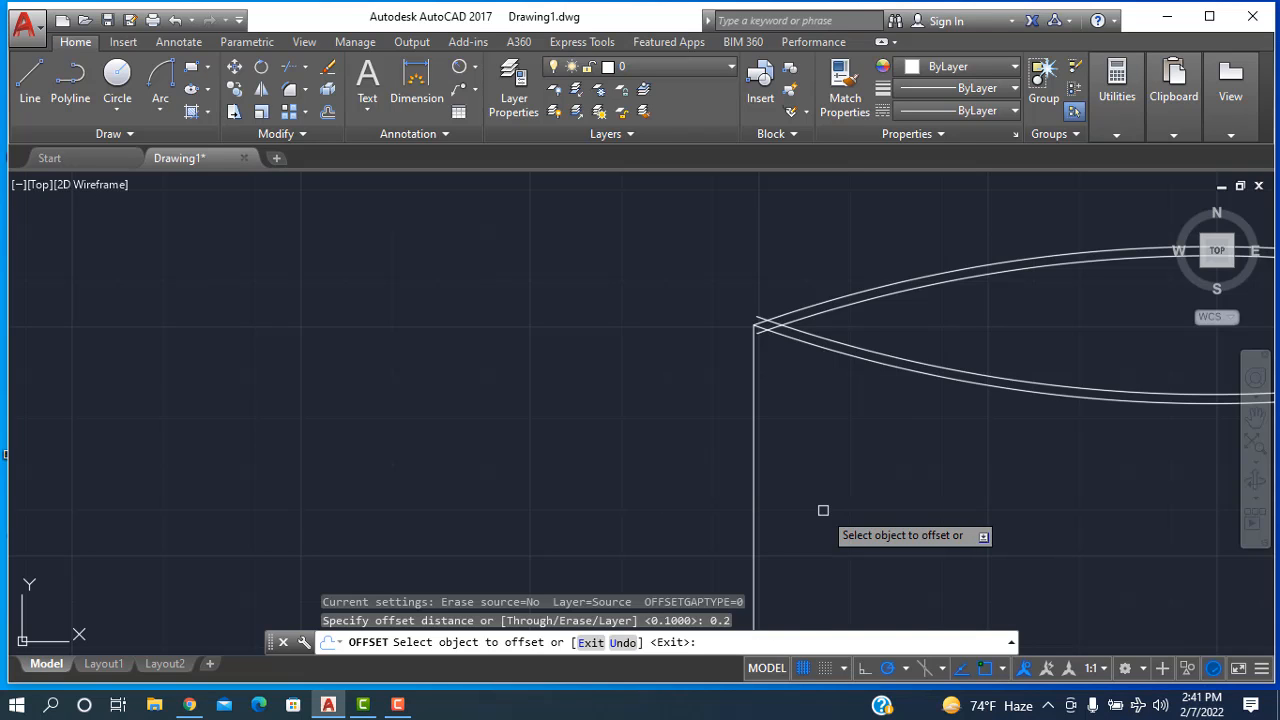
left_click(754, 477)
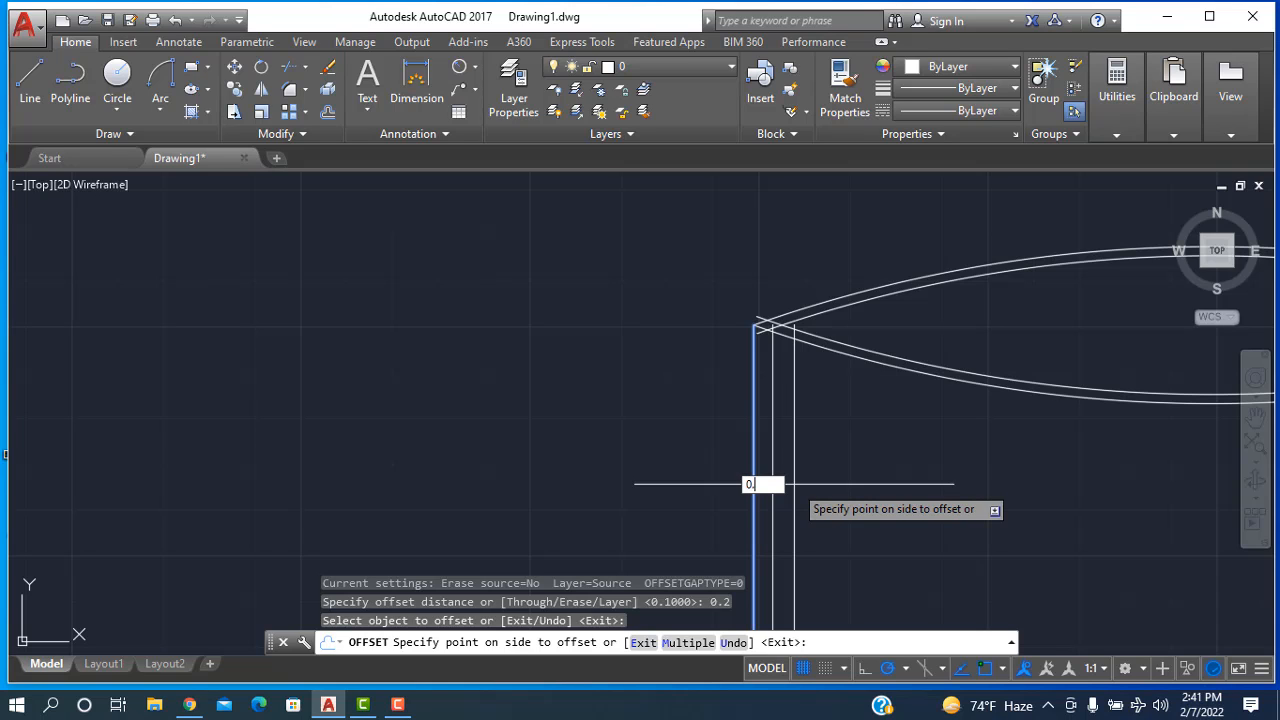
type("0.35")
key("Return")
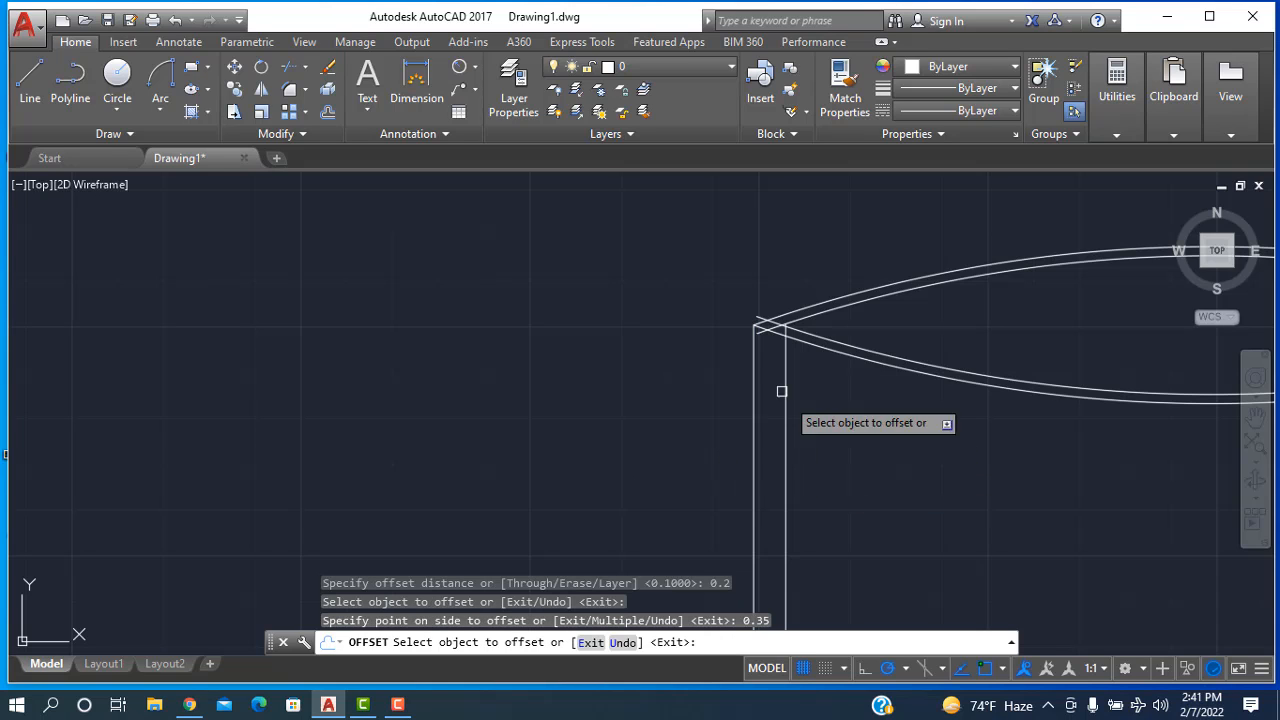
- Offset the mug body's right vertical side 0.35 toward the inside
scroll(769, 342, "down", 2)
scroll(769, 342, "up", 3)
scroll(623, 349, "up", 2)
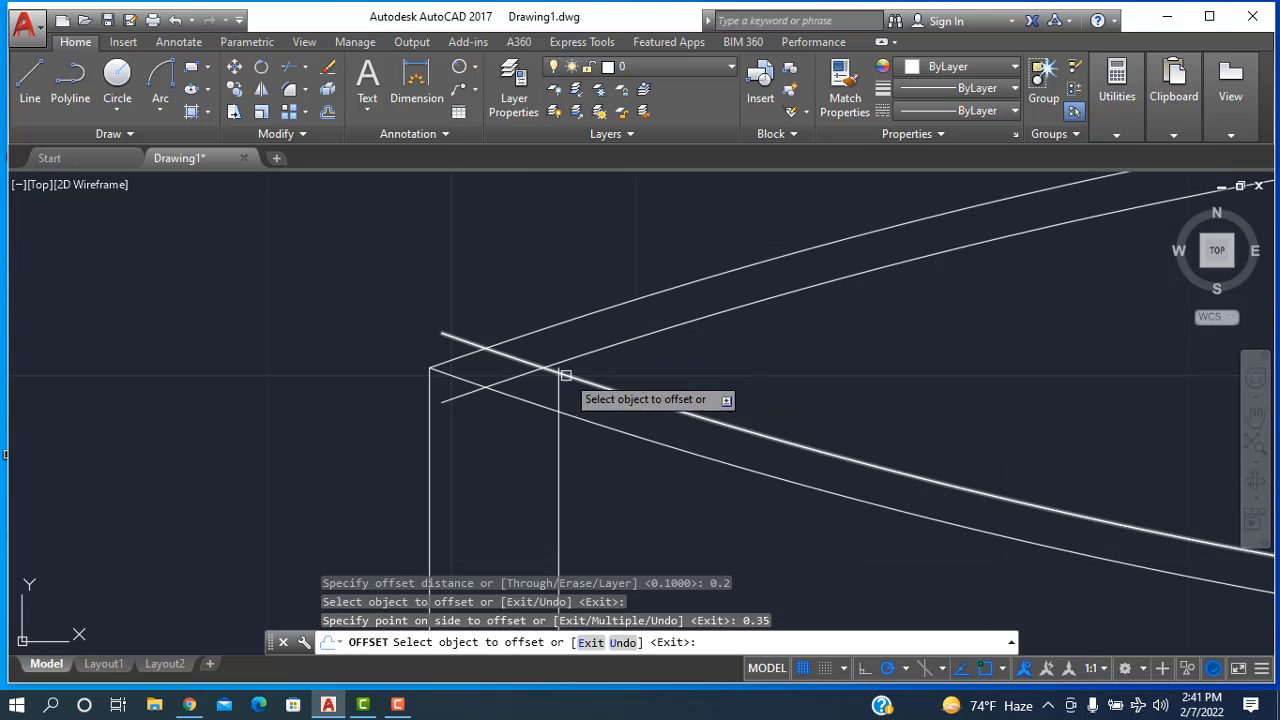
scroll(582, 384, "up", 4)
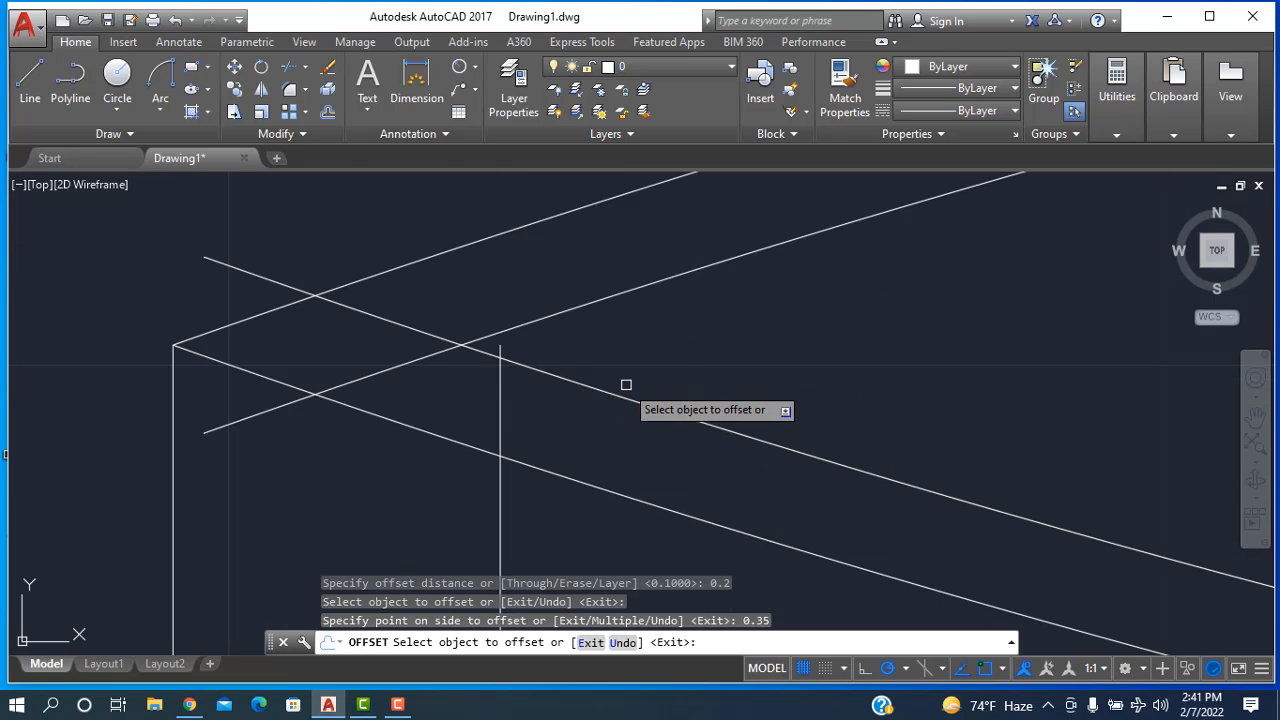
scroll(650, 405, "down", 4)
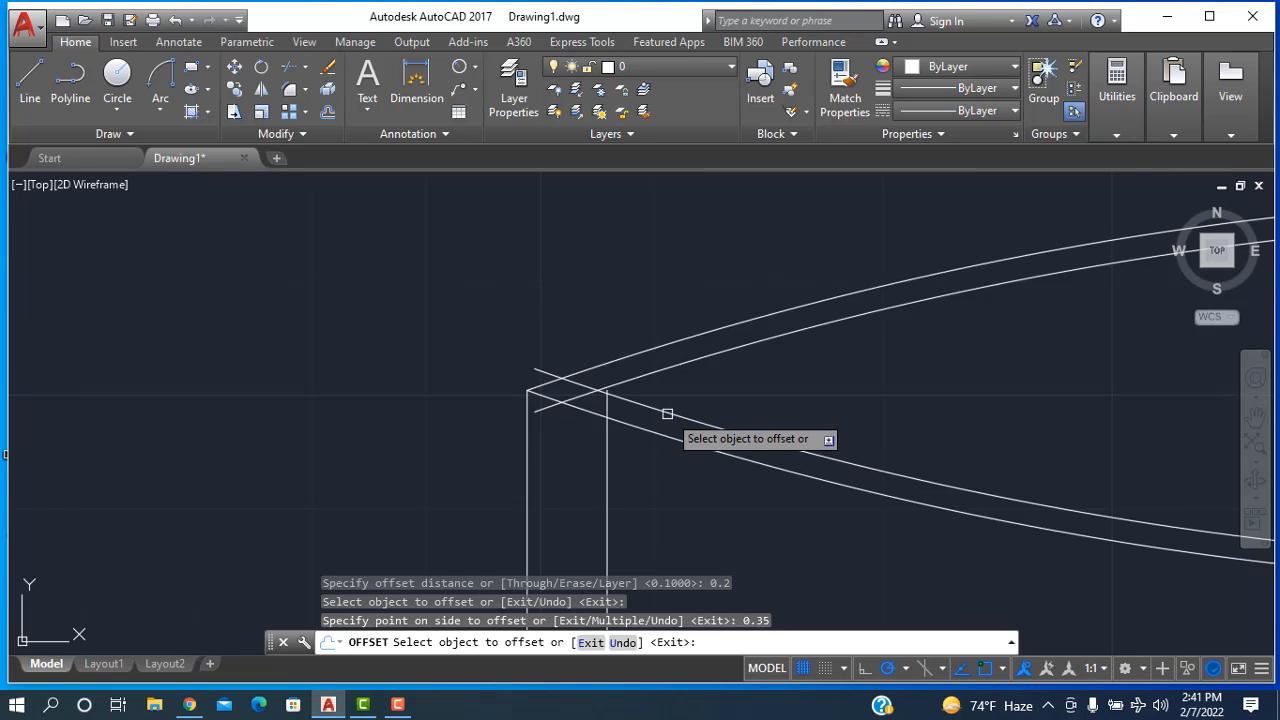
scroll(780, 500, "down", 10)
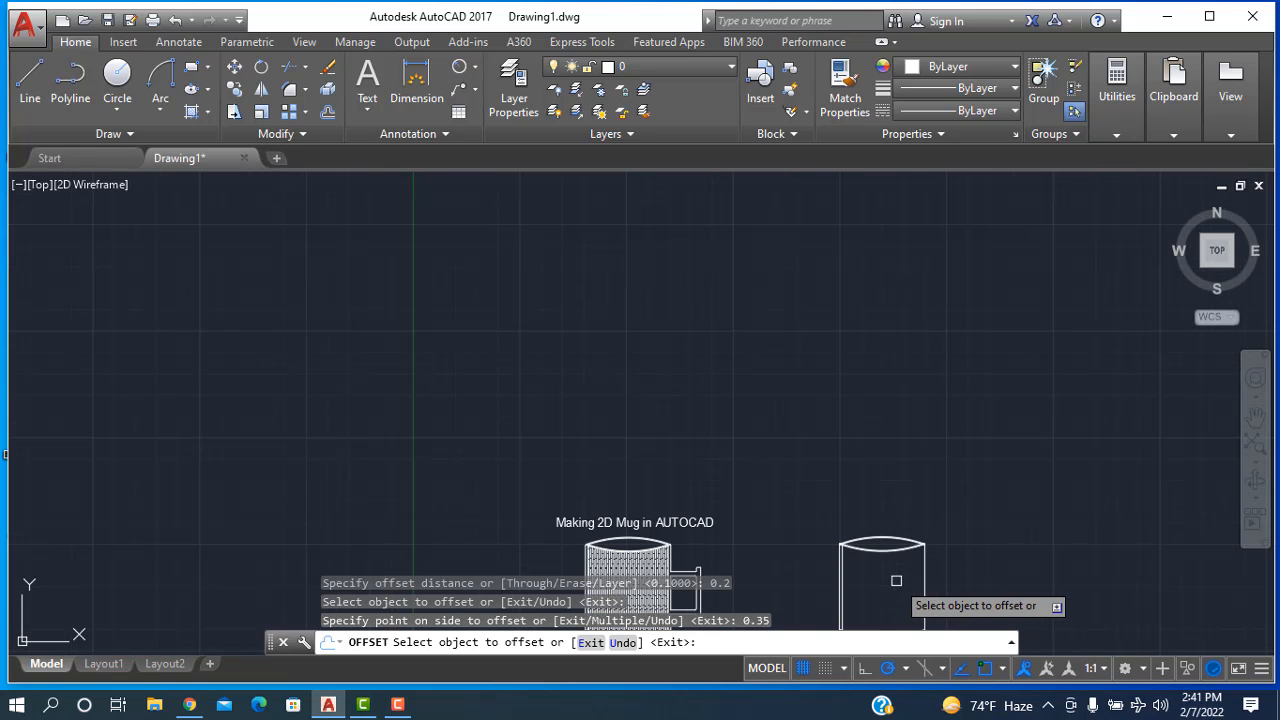
scroll(908, 585, "up", 6)
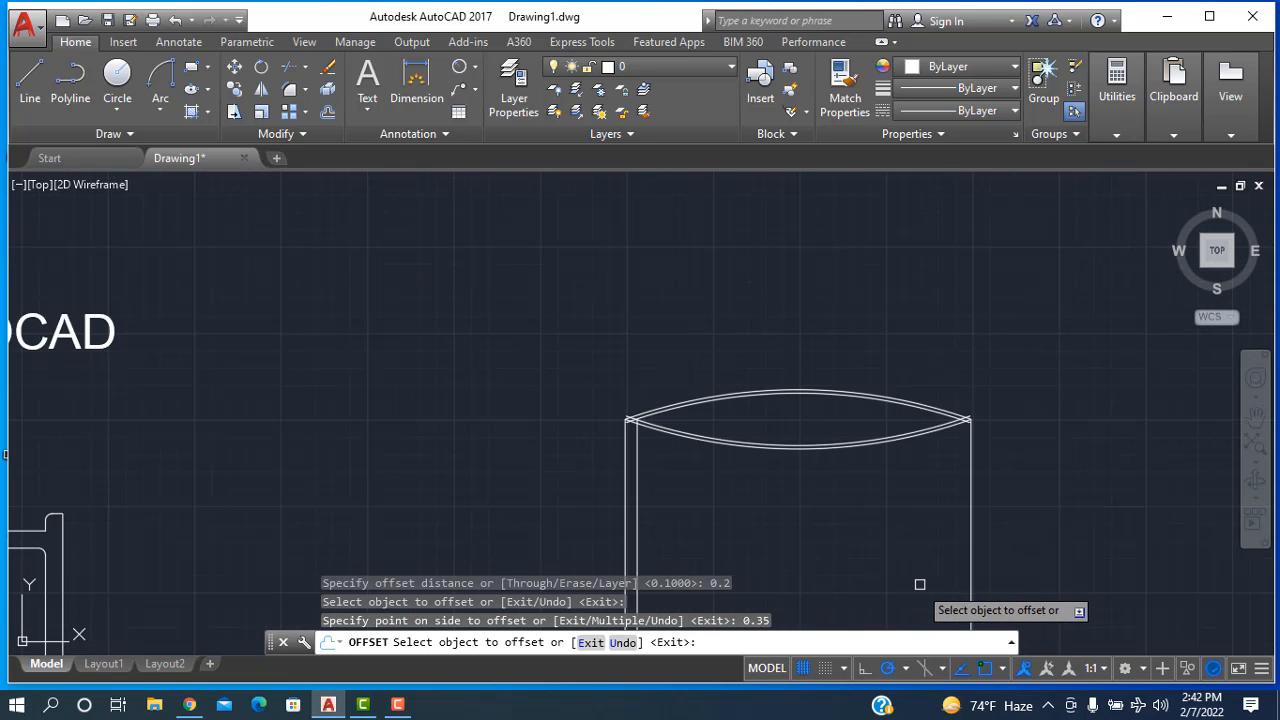
left_click(969, 568)
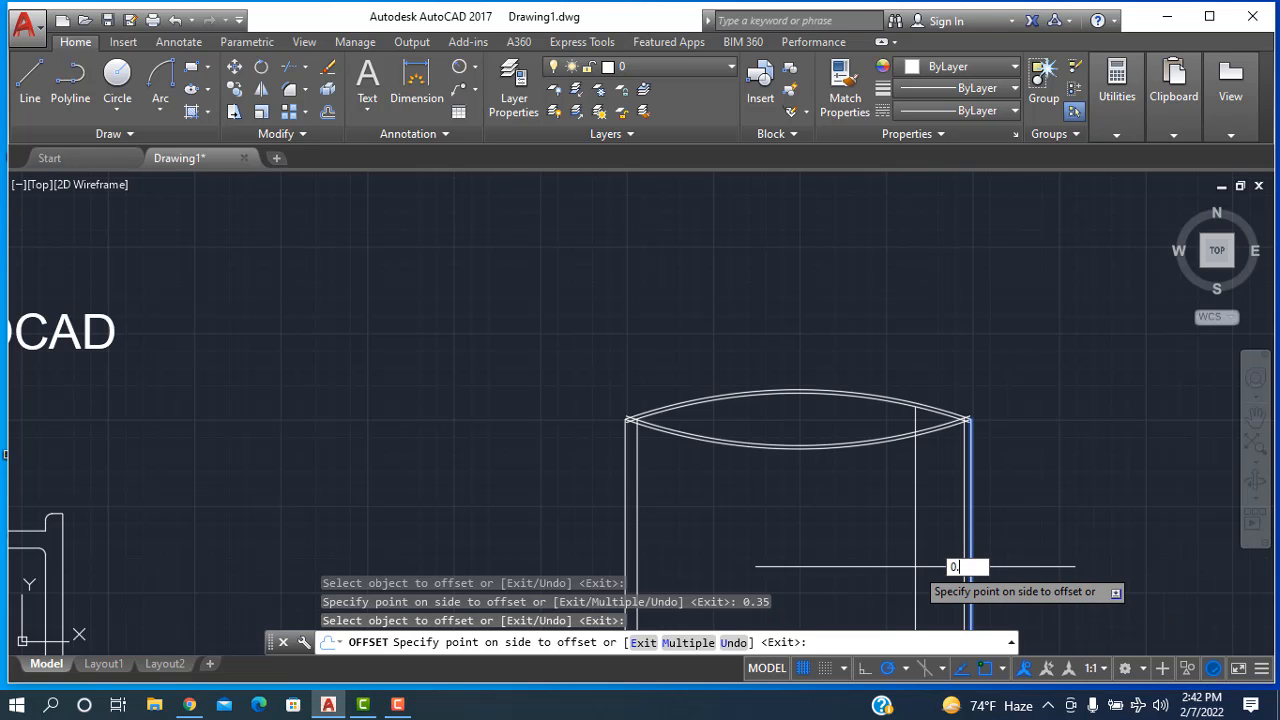
left_click(912, 566)
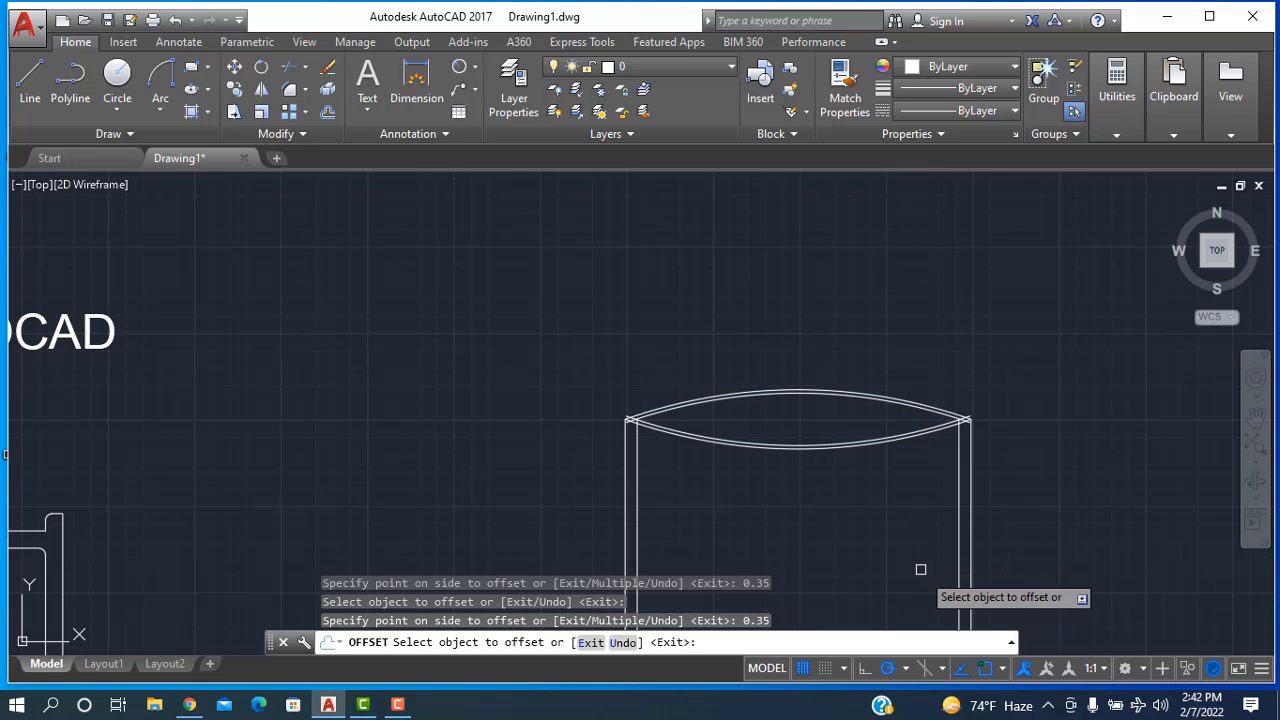
- Offset the body's bottom arc 0.1 upward, toward the inside of the mug
scroll(917, 547, "down", 4)
scroll(918, 580, "down", 2)
scroll(922, 620, "up", 4)
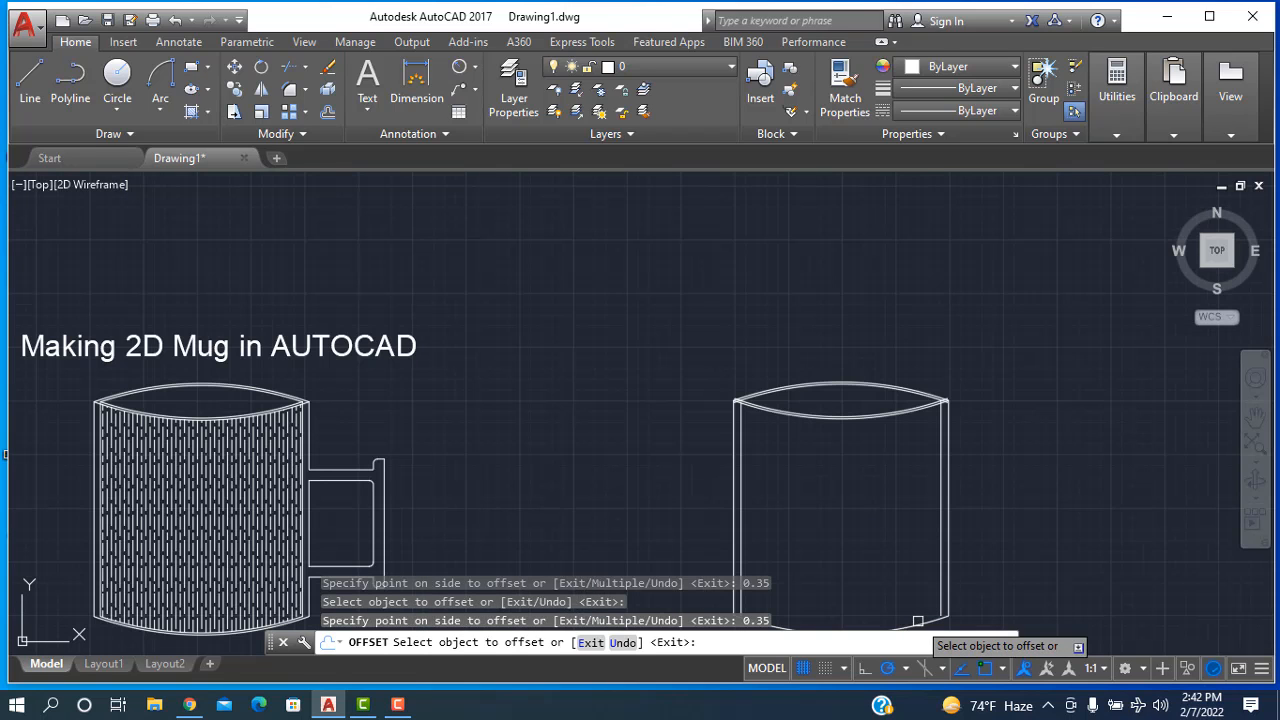
left_click(924, 628)
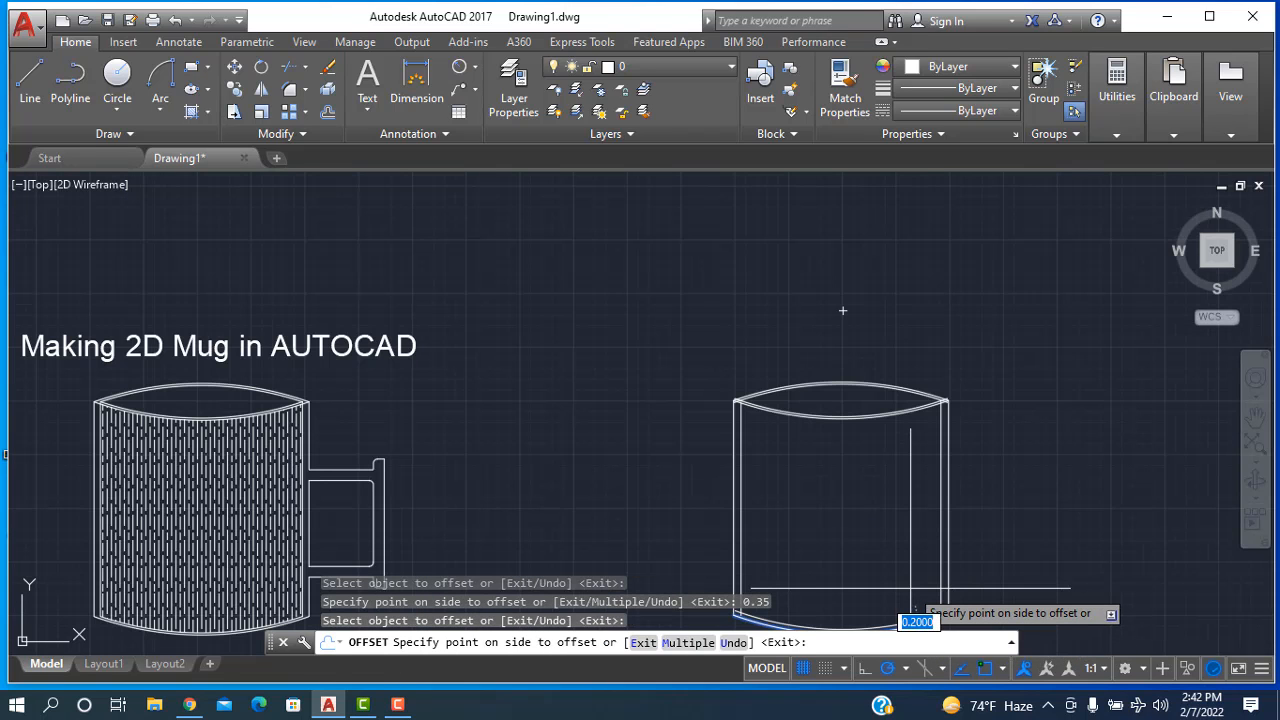
key("Return")
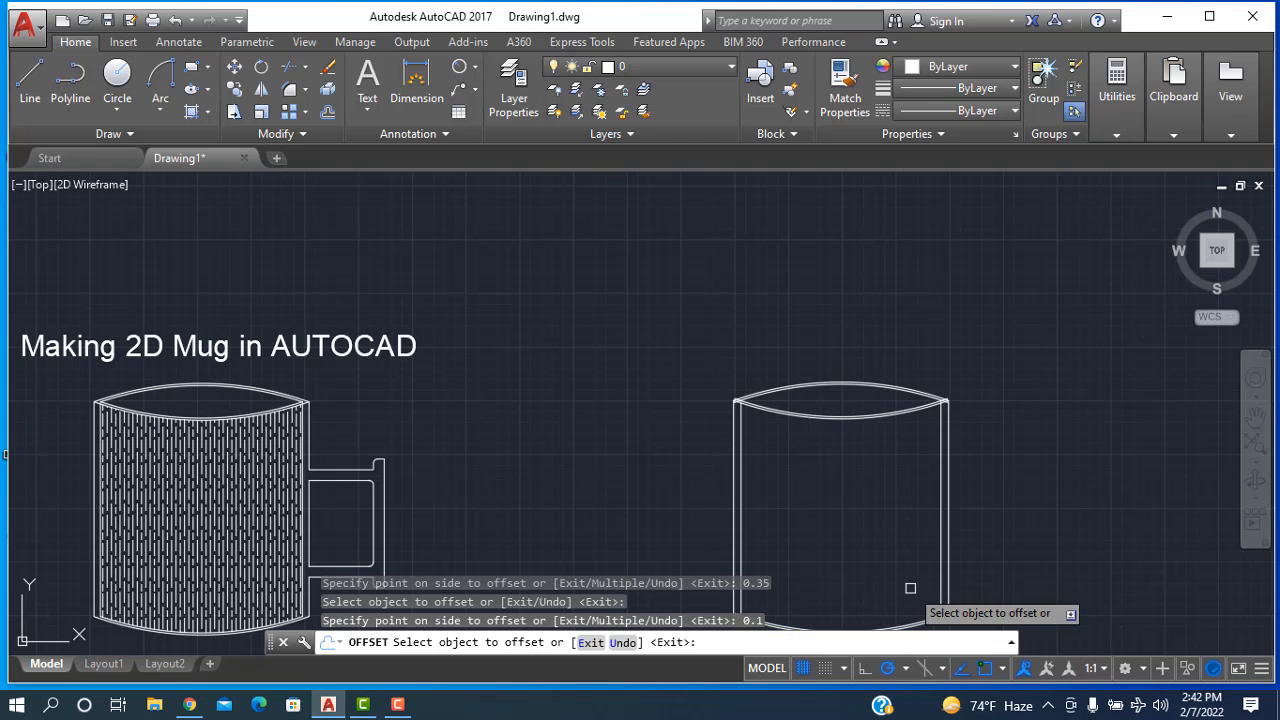
- Draw a short horizontal line outward from the midpoint of the body's outer right side
scroll(1031, 581, "up", 4)
scroll(877, 560, "down", 8)
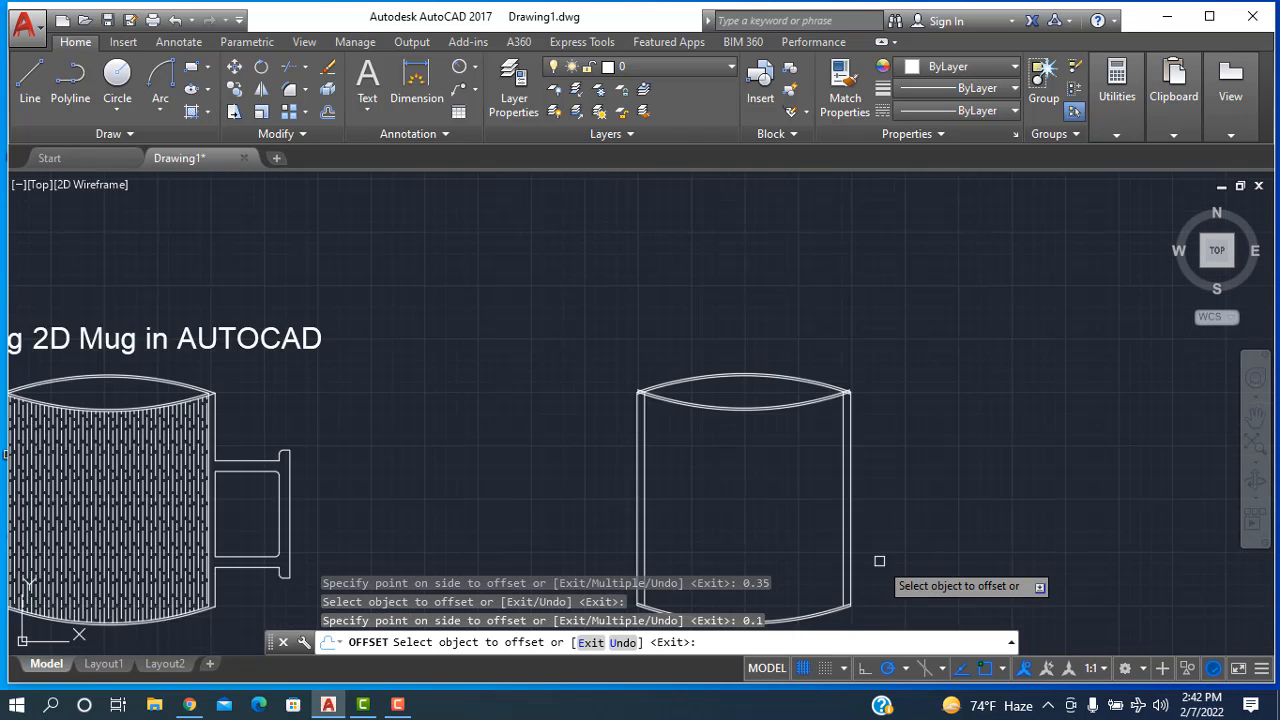
scroll(813, 600, "up", 6)
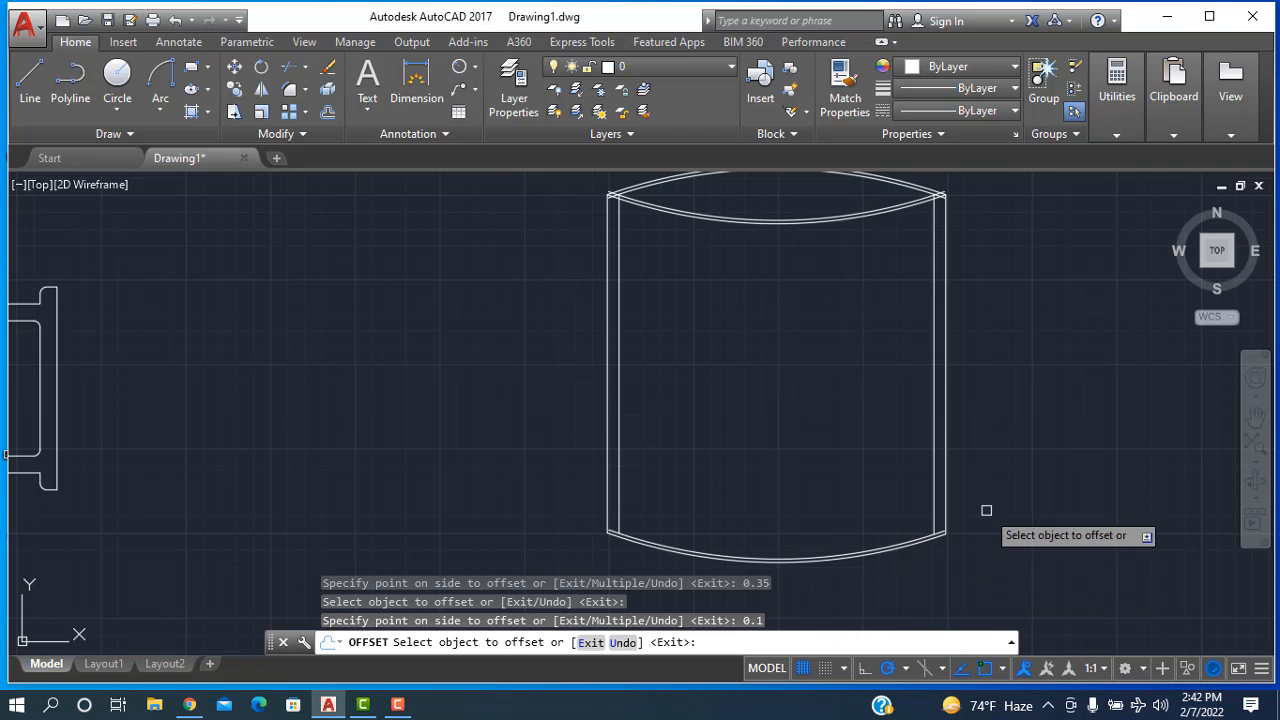
scroll(1000, 403, "down", 2)
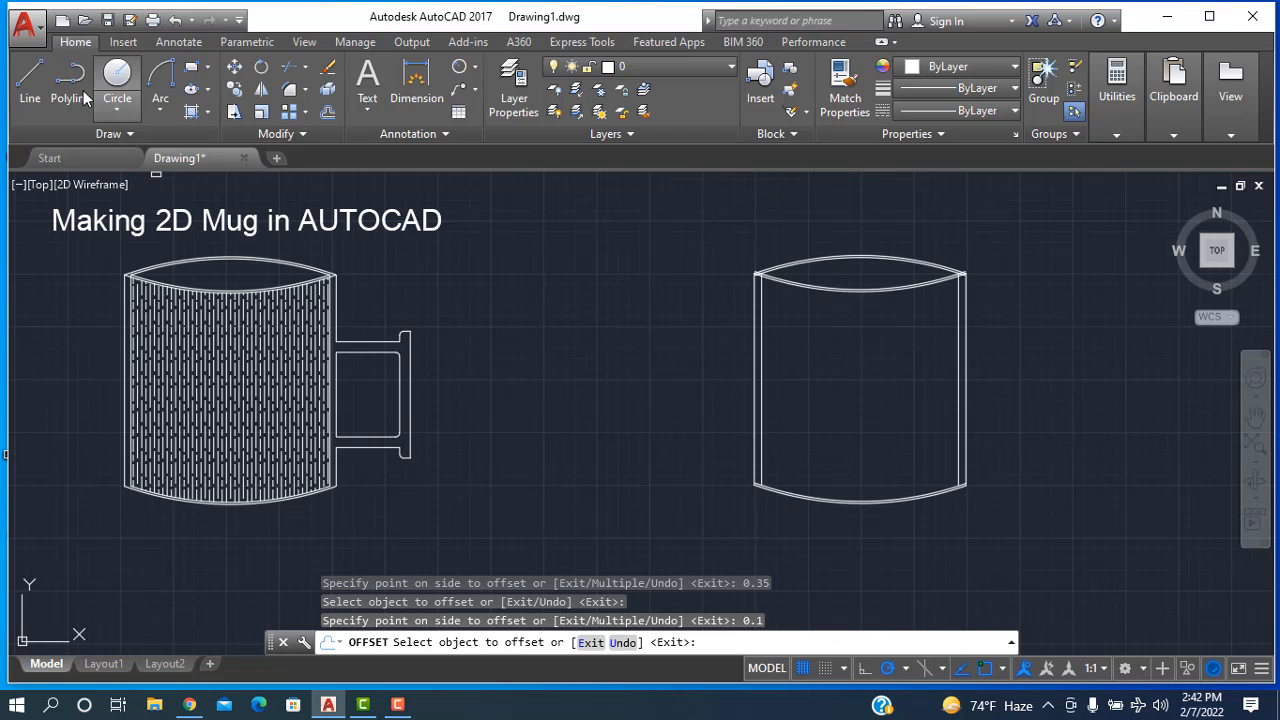
left_click(30, 82)
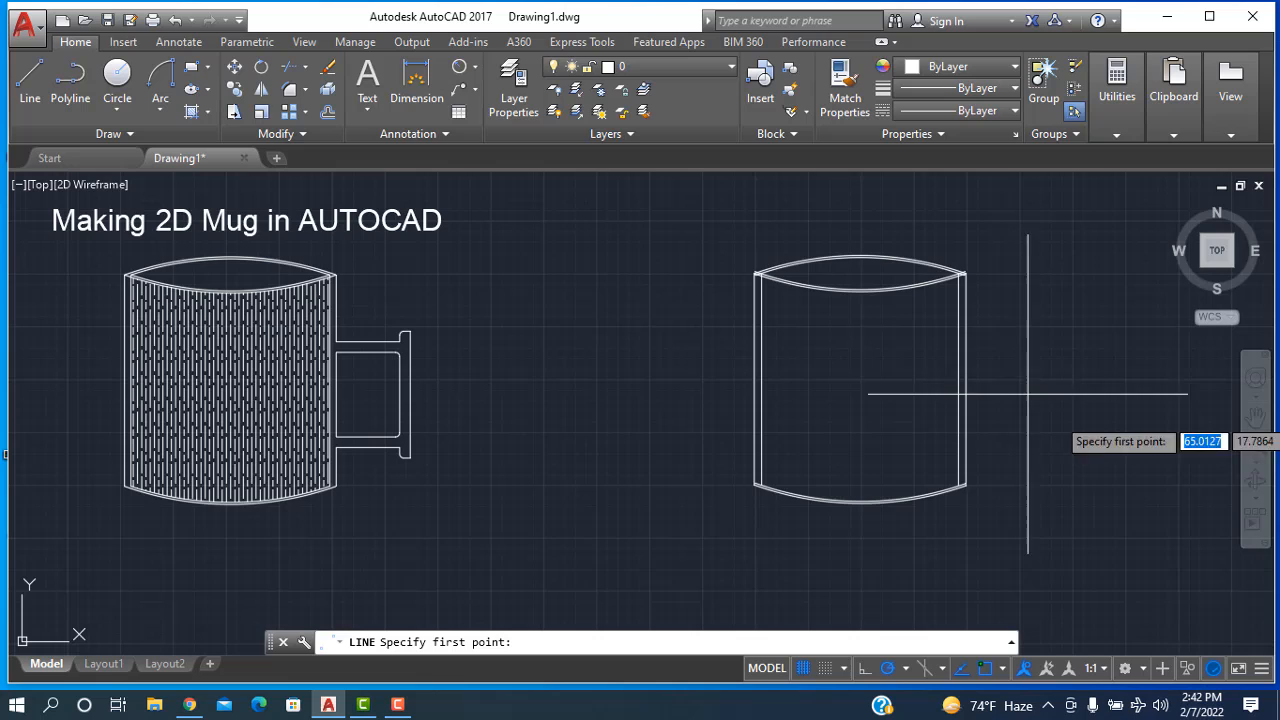
left_click(966, 381)
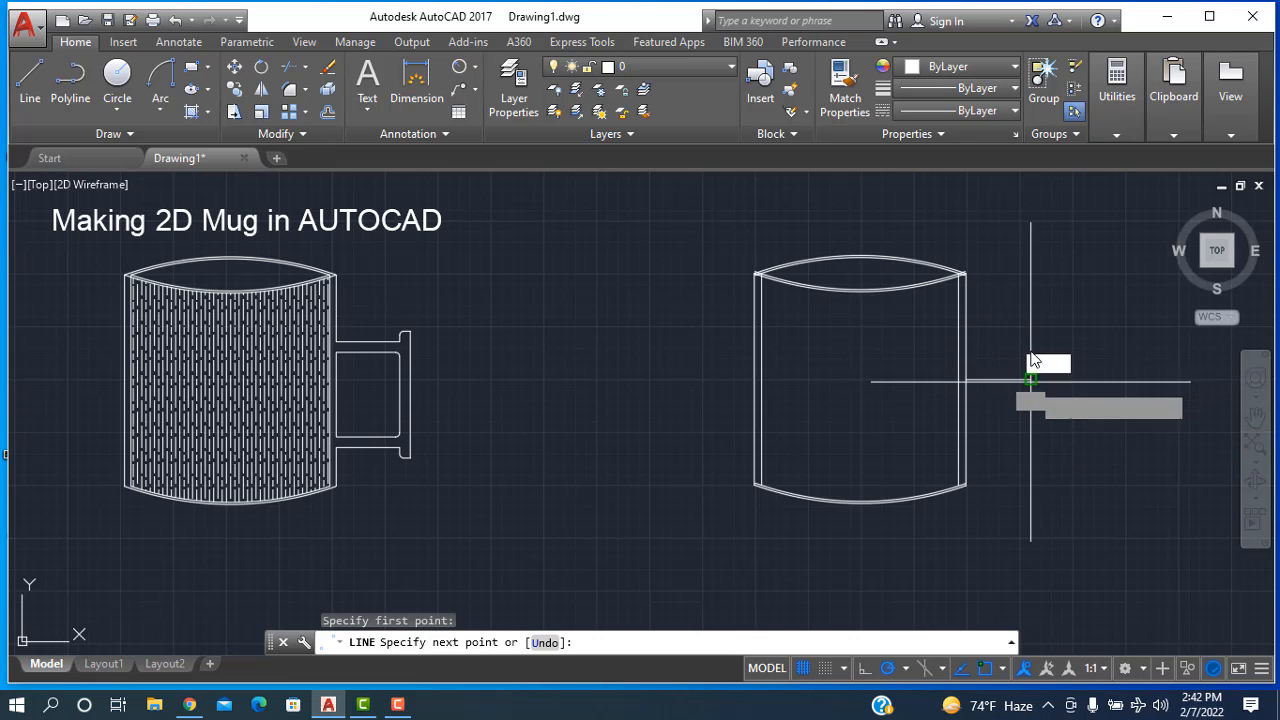
right_click(1030, 335)
left_click(1075, 348)
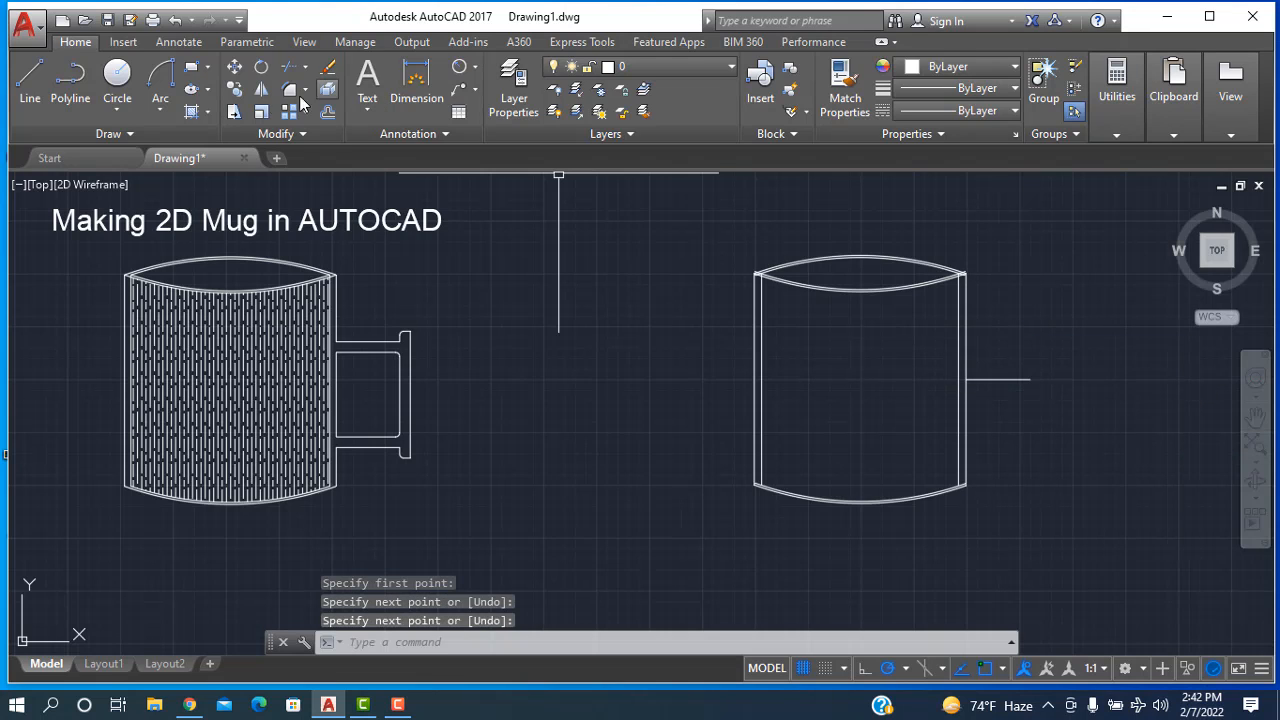
left_click(30, 82)
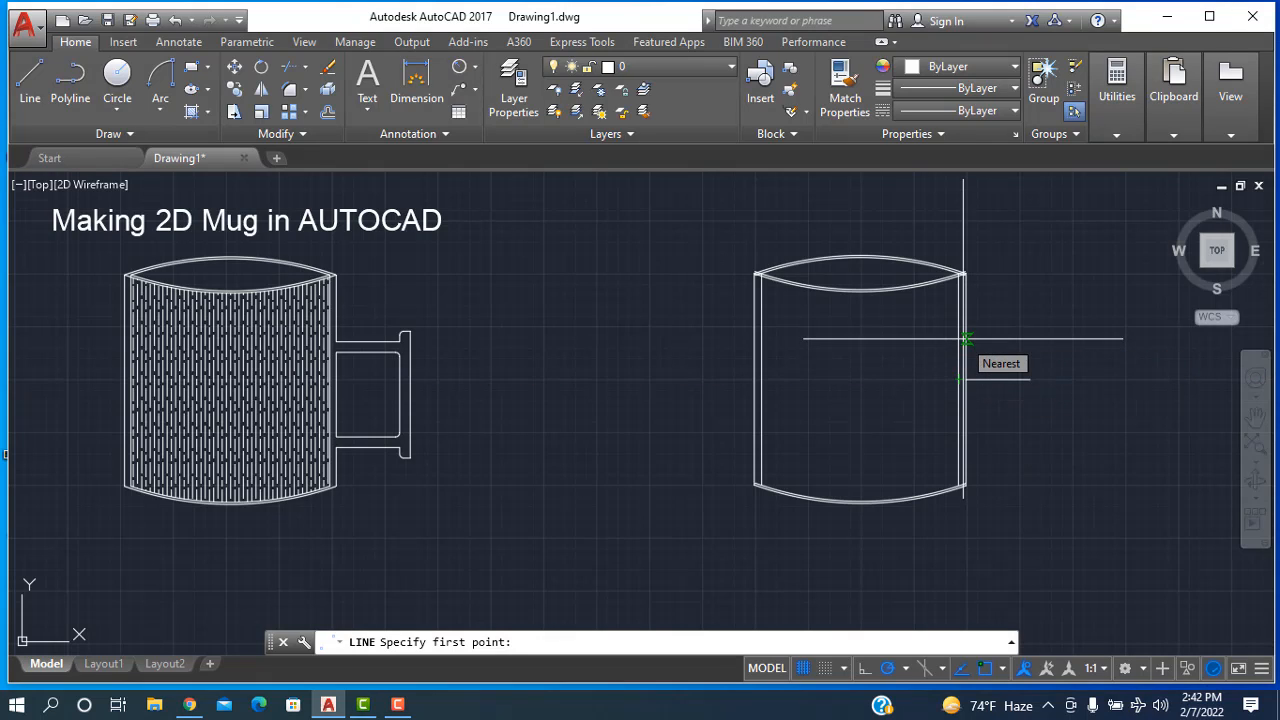
type("5")
key("Return")
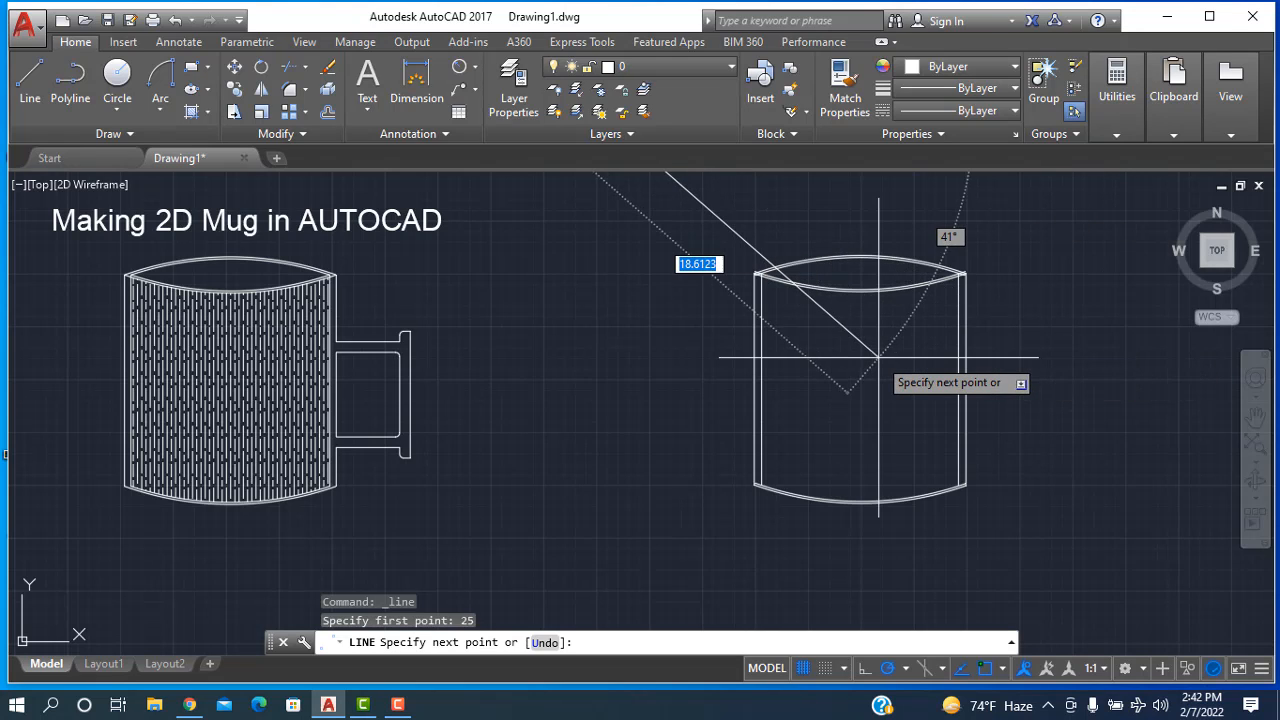
key("Escape")
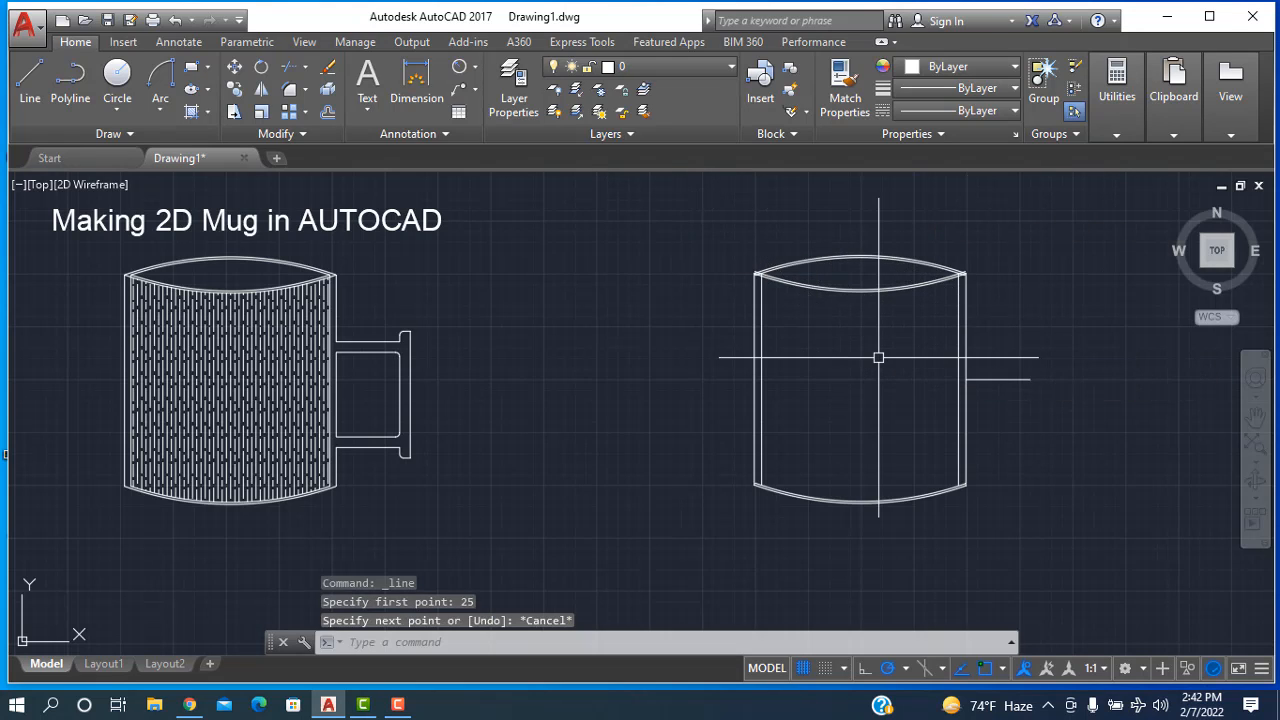
- Draw the handle outline from the body's right side, 3.5 out, about 5.66 down and back to the body, and delete the short middle line
left_click(29, 88)
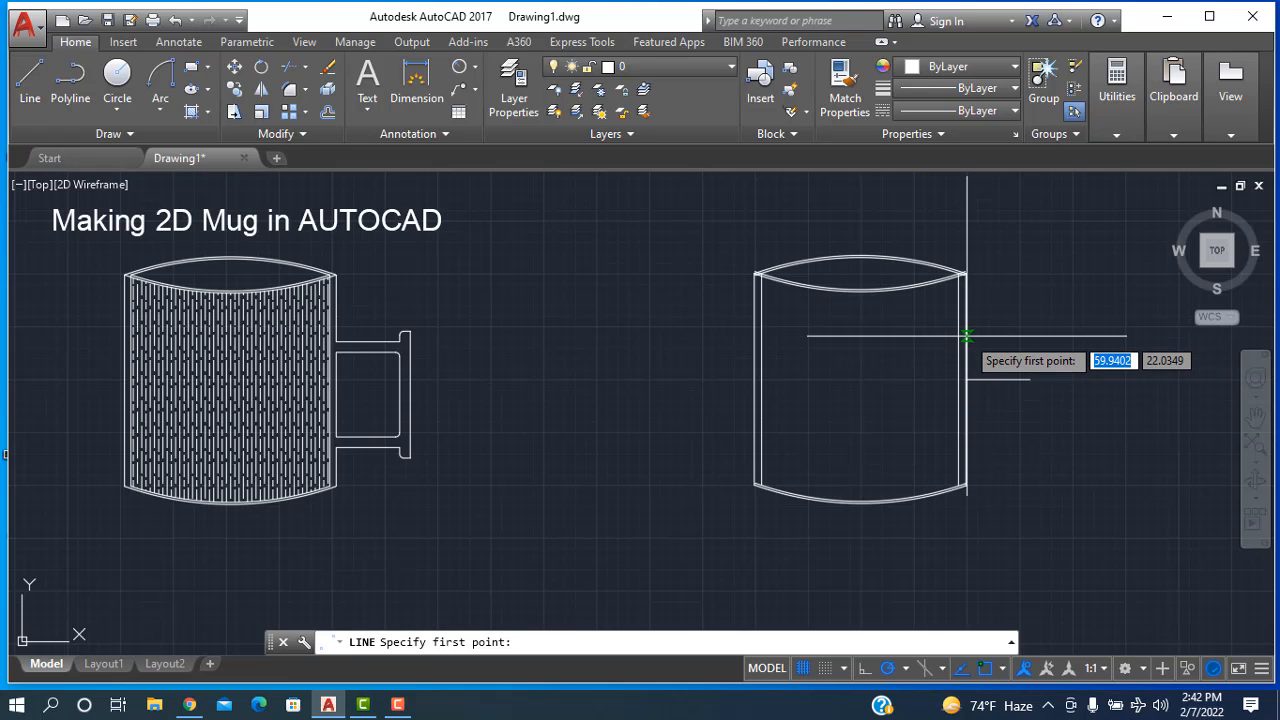
left_click(967, 337)
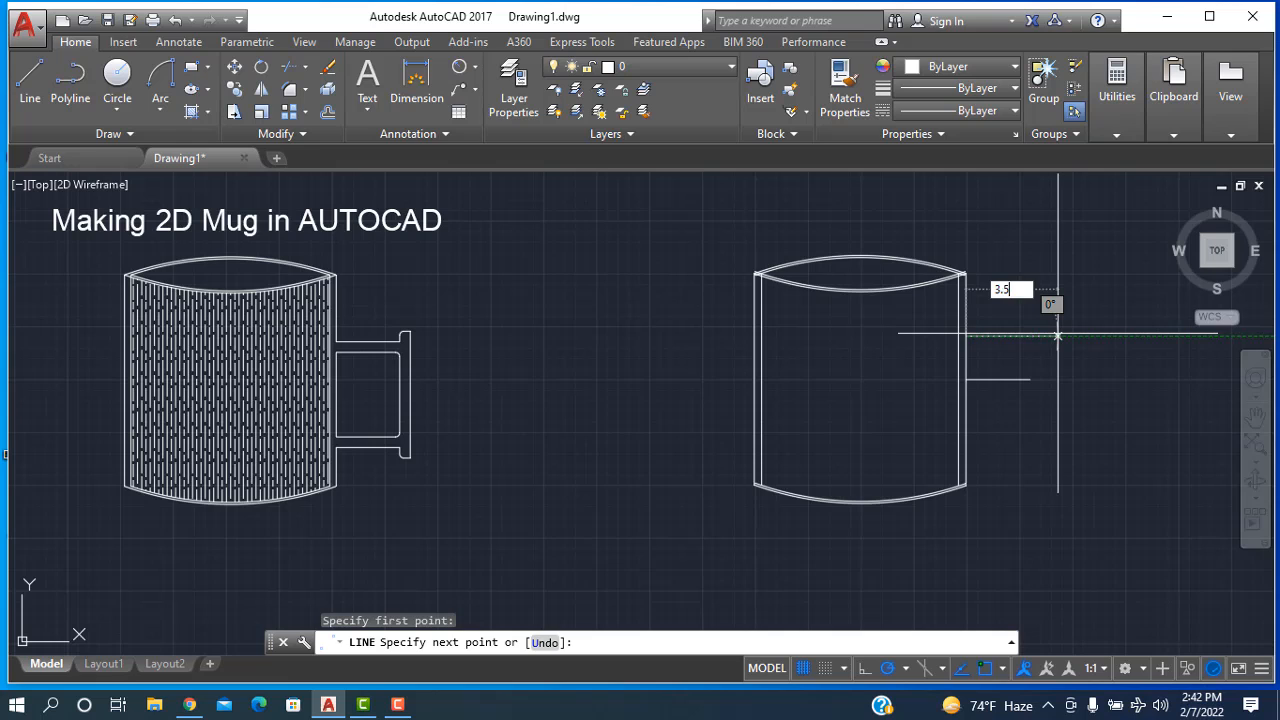
key("Return")
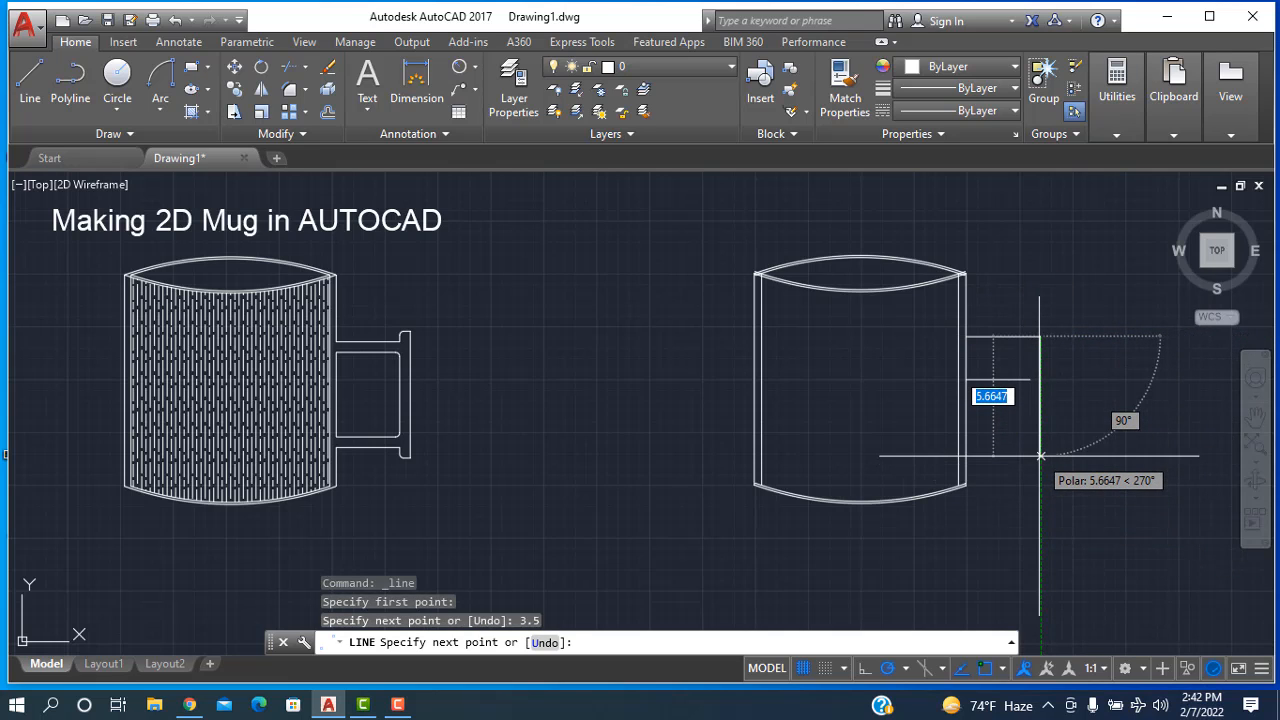
left_click(1040, 456)
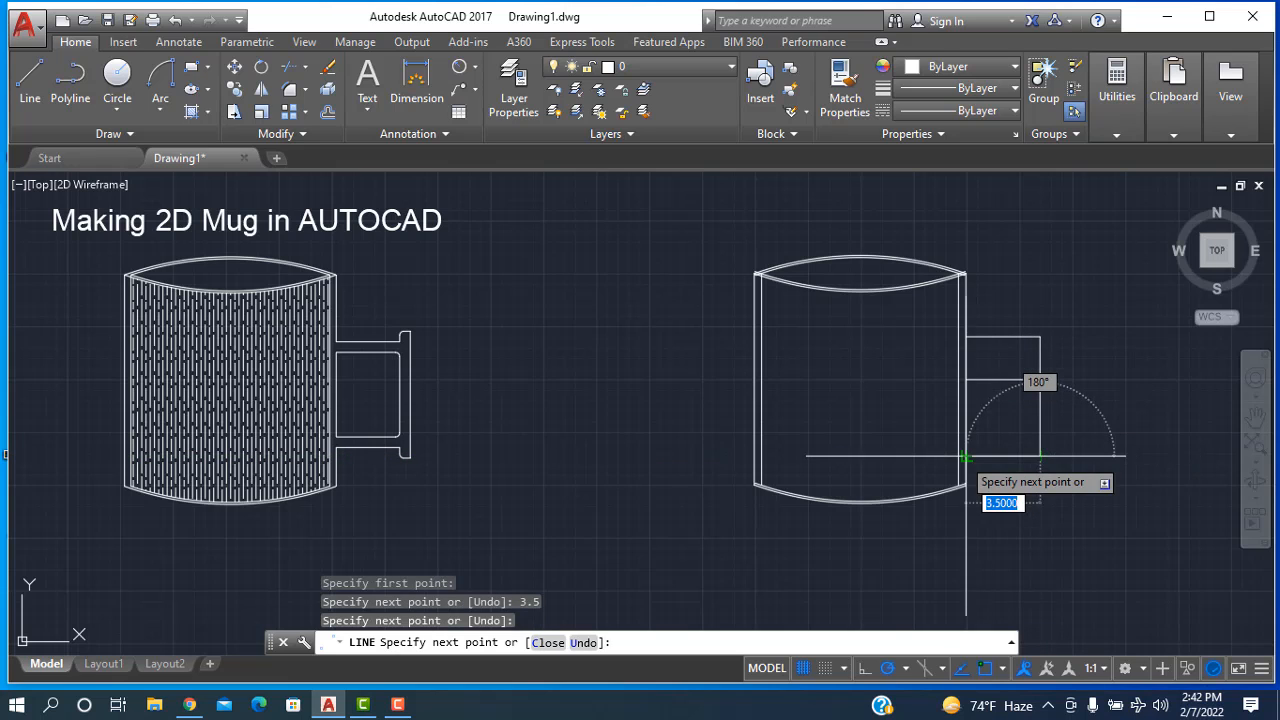
left_click(965, 456)
right_click(1113, 398)
left_click(1130, 396)
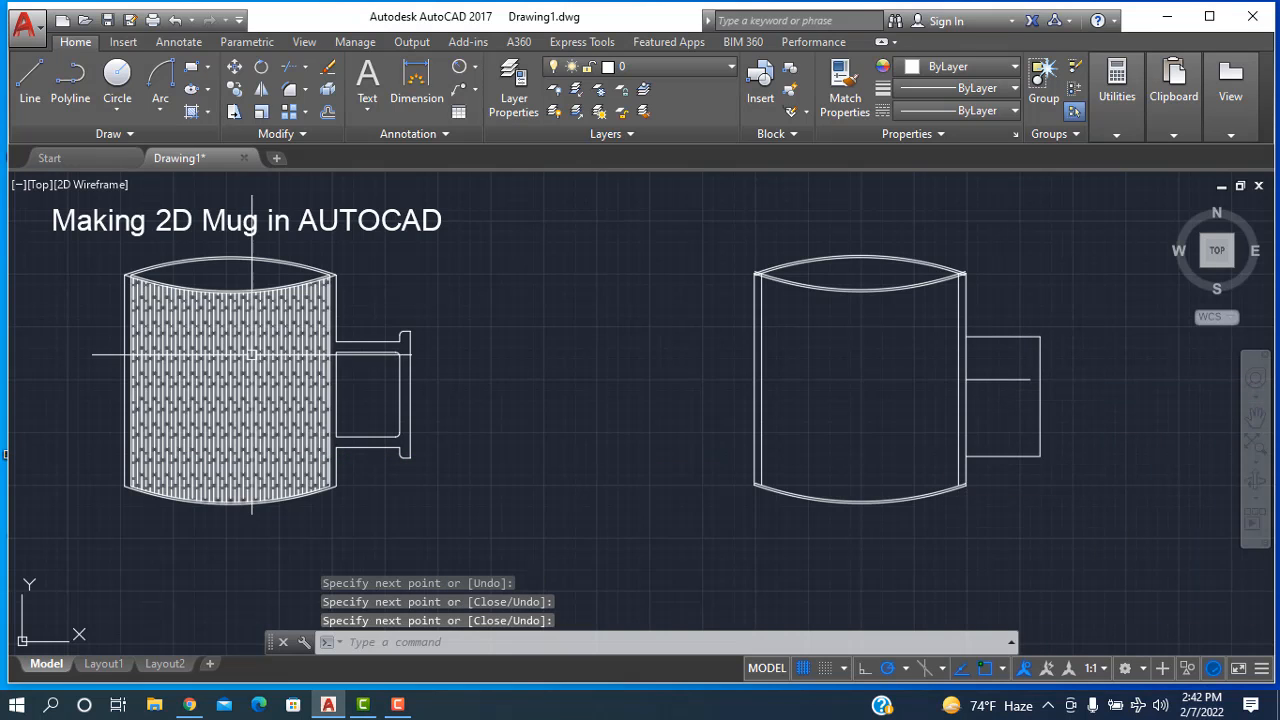
left_click(1011, 381)
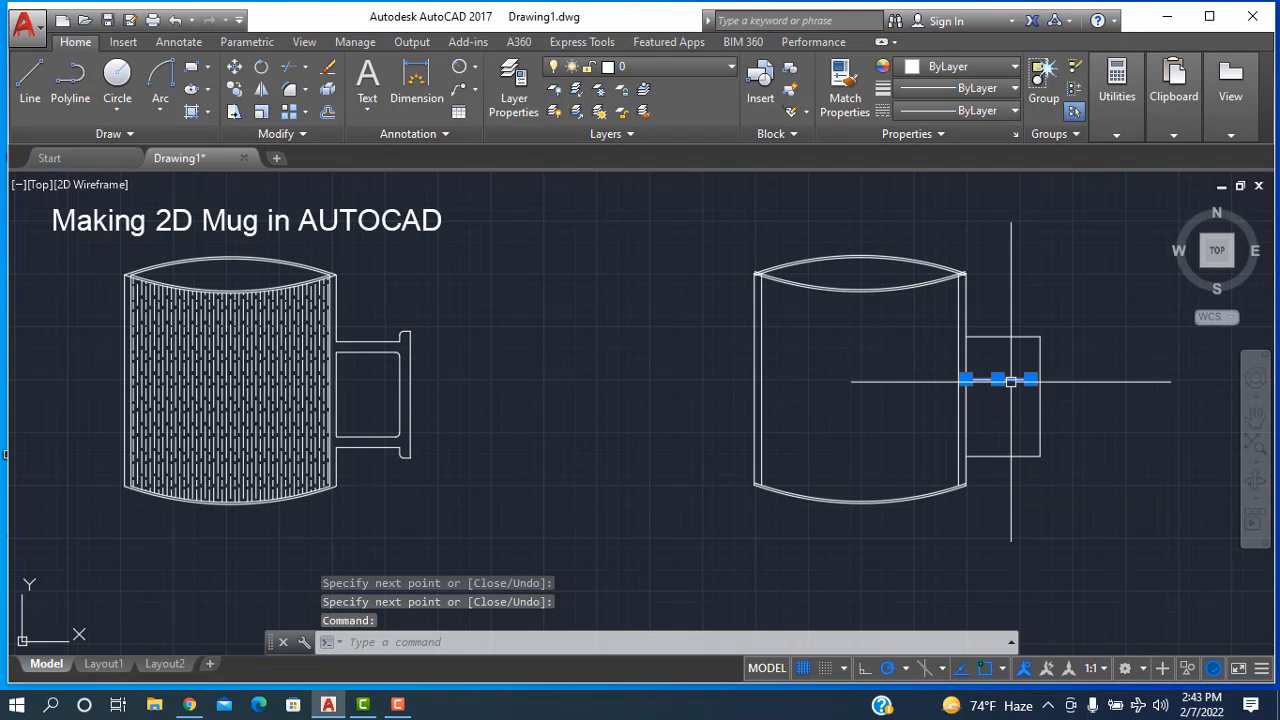
key("Delete")
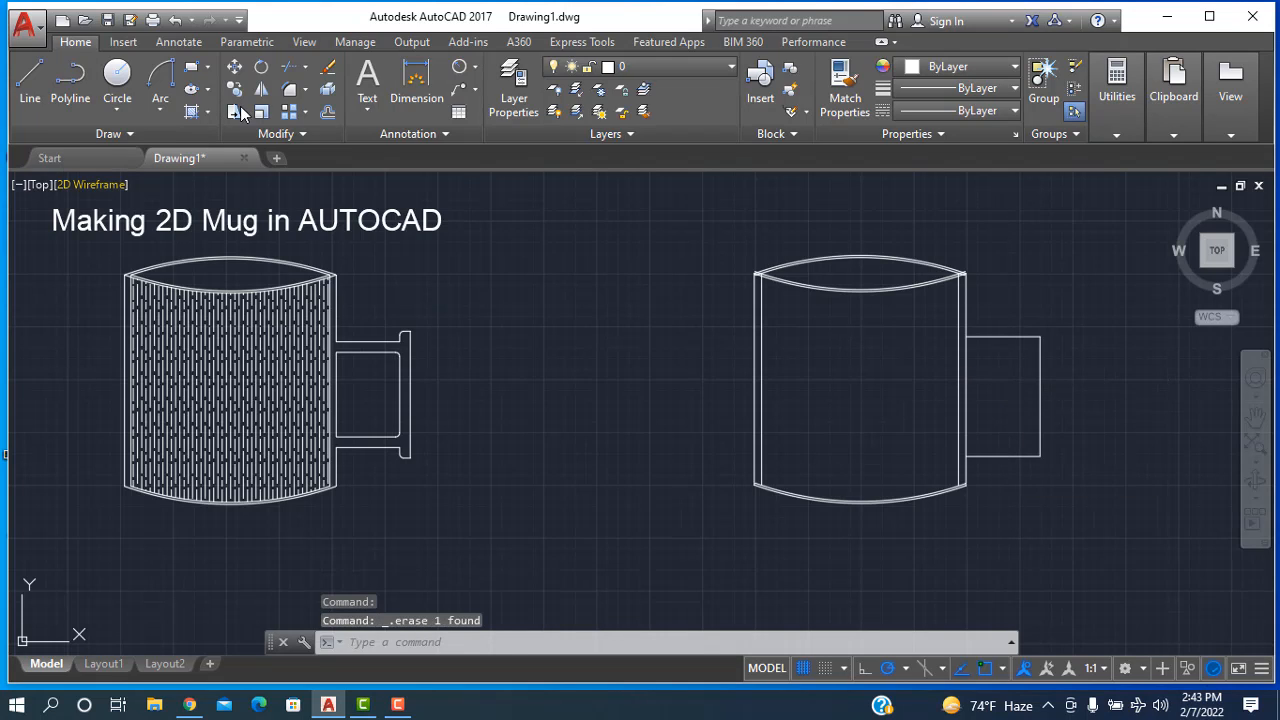
- Offset the handle's upper, outer vertical and lower lines 0.2 toward the inside of the handle
left_click(327, 113)
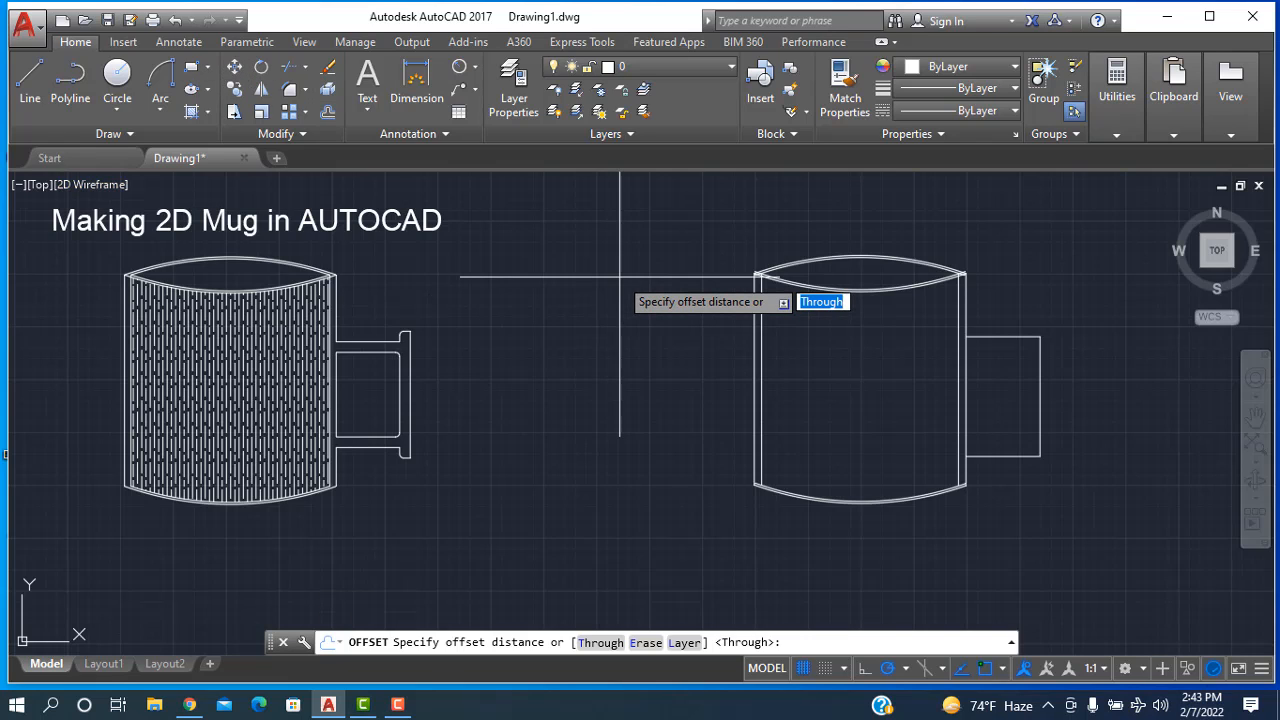
type("0.2")
key("Return")
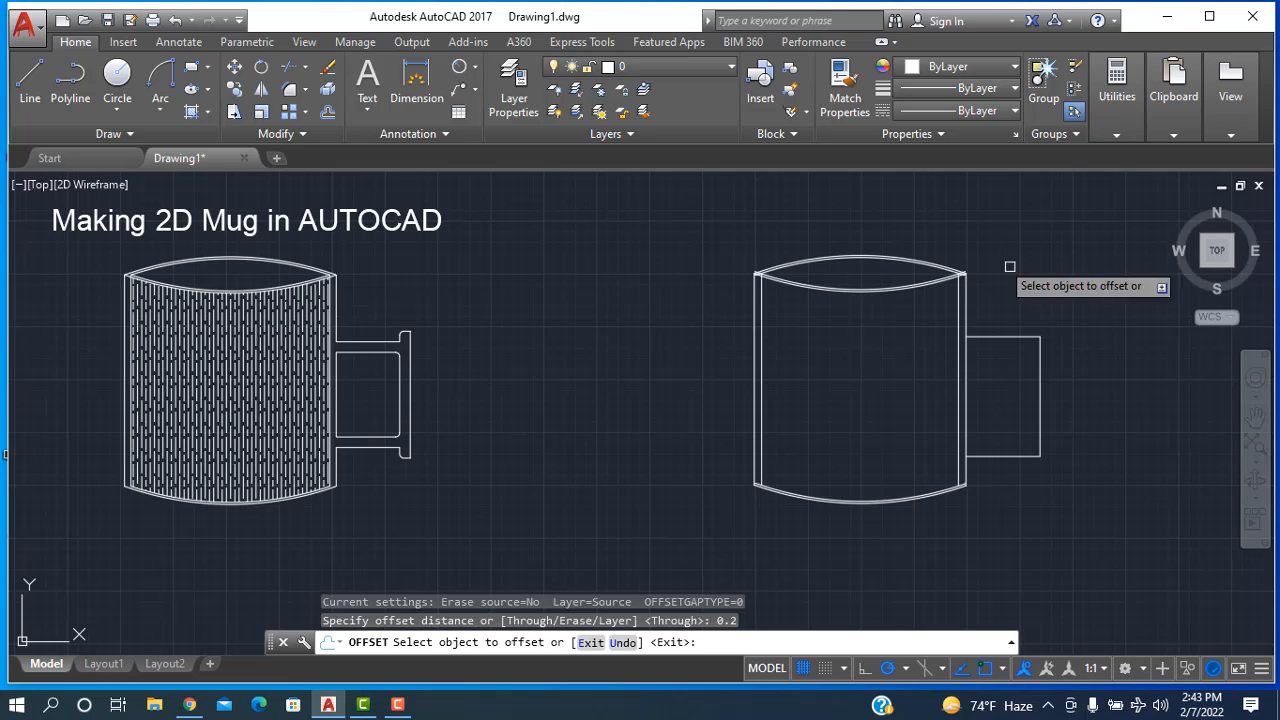
left_click(996, 341)
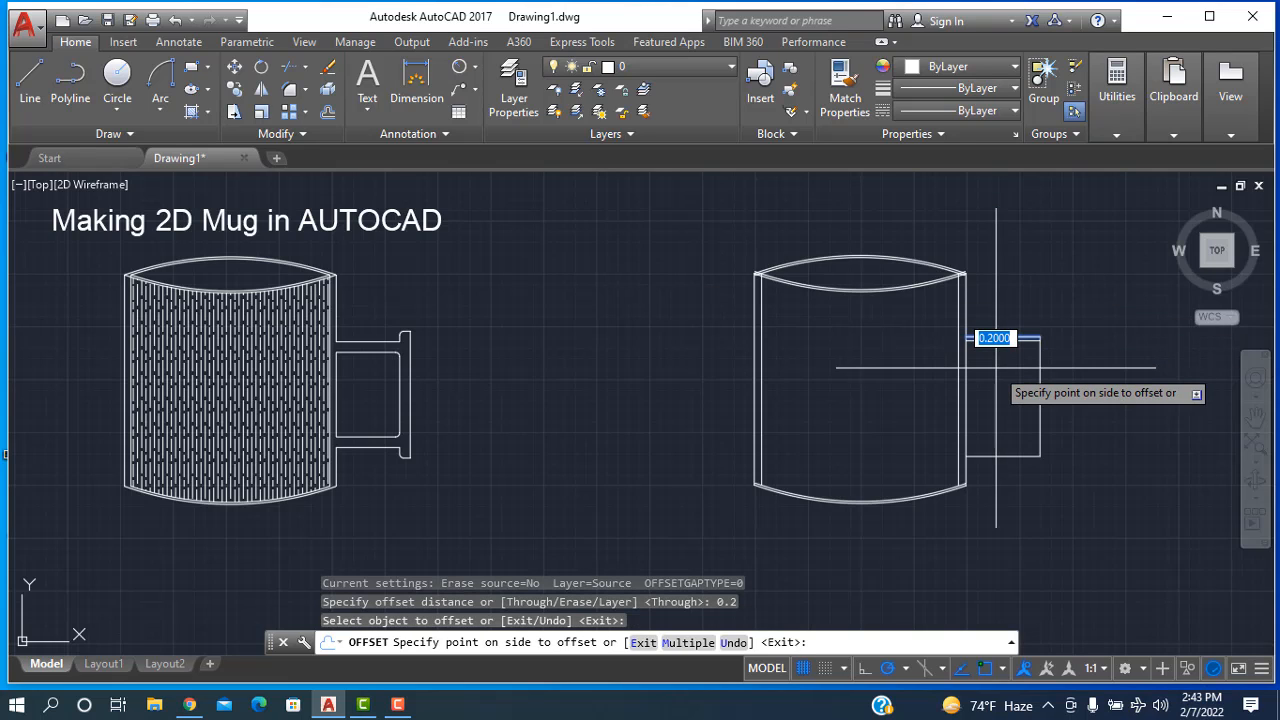
left_click(996, 368)
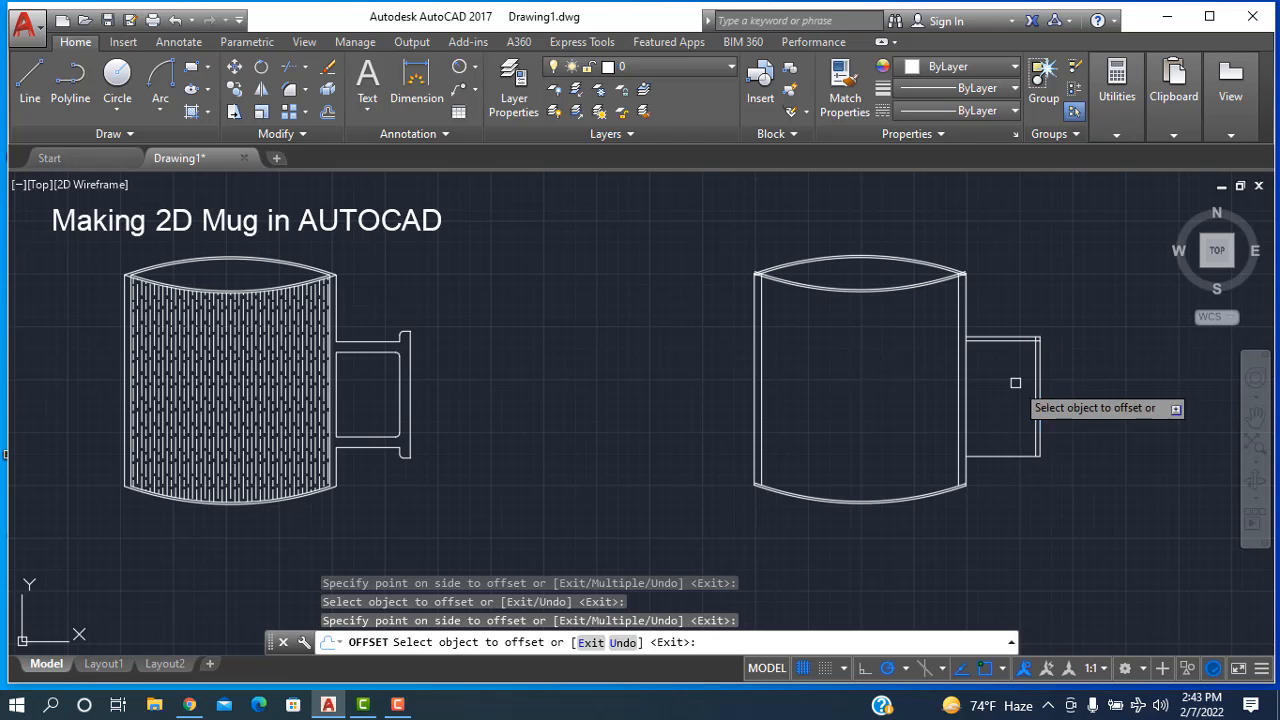
left_click(1006, 456)
left_click(1012, 446)
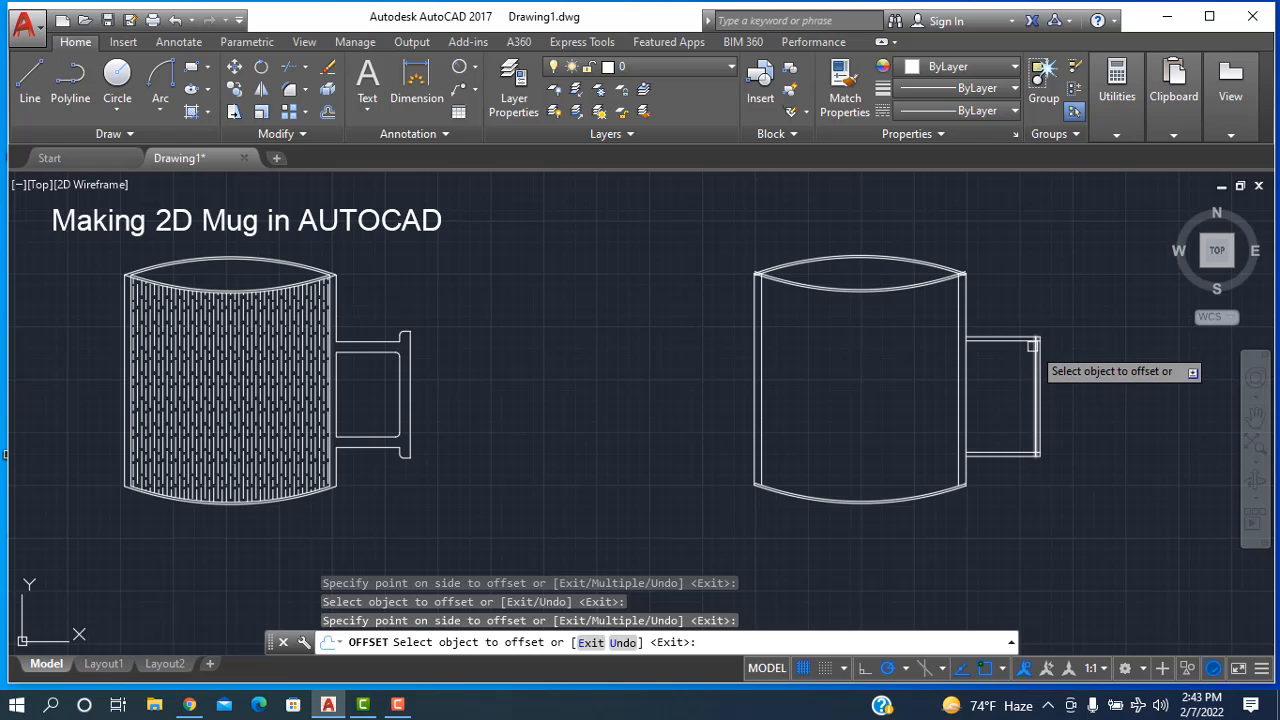
- Undo the 0.2 offsets of the handle's upper, outer vertical and lower lines
type("u")
key("Return")
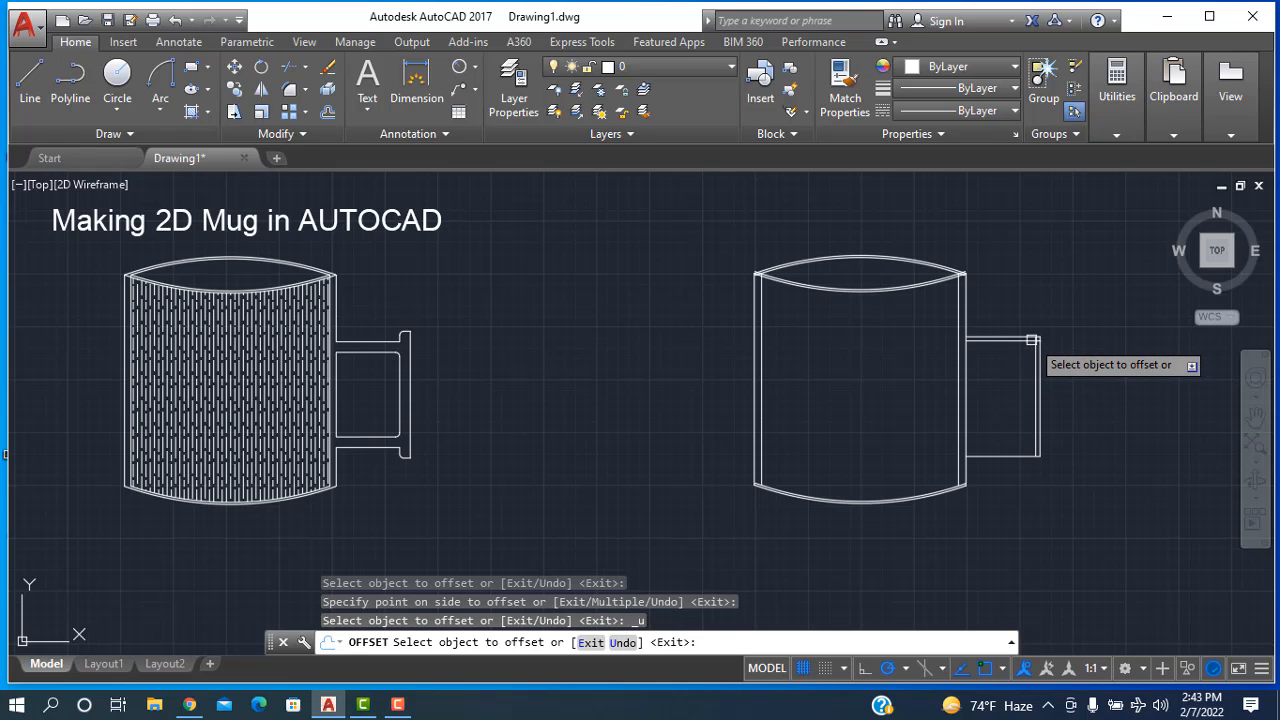
type("u")
key("Return")
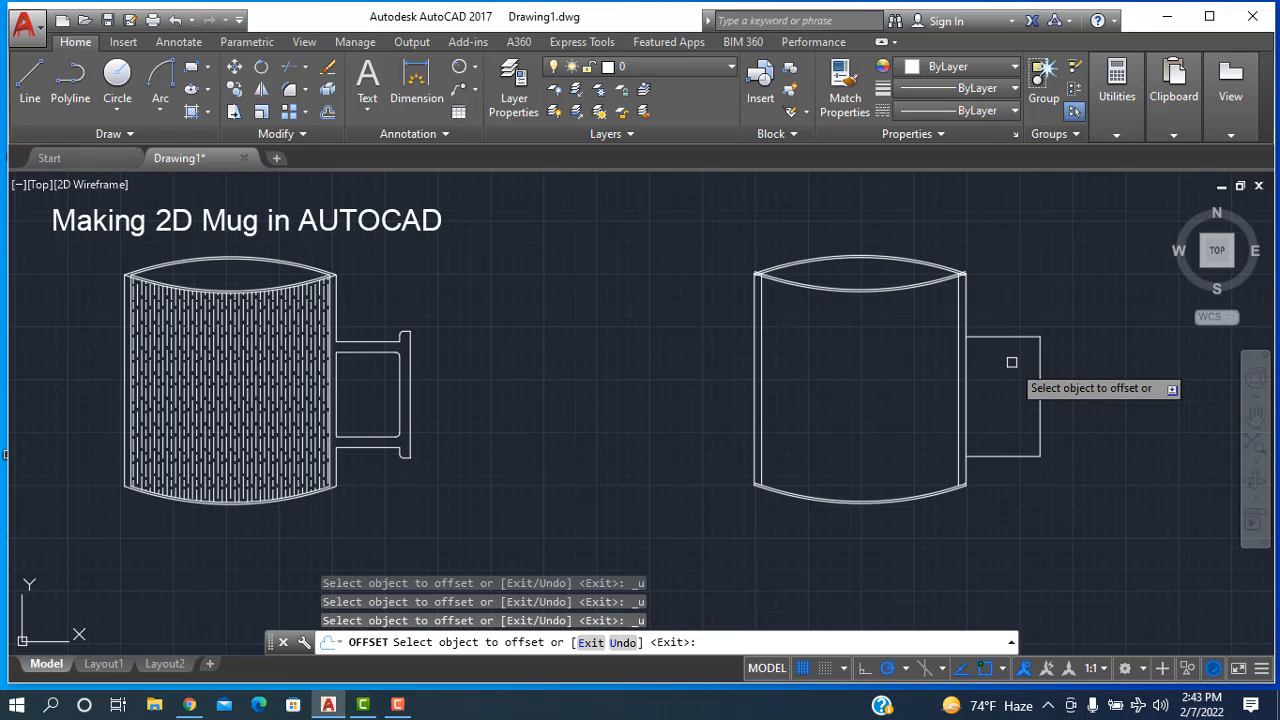
- Offset the handle's upper line 0.35 downward, toward the inside of the handle
left_click(1001, 338)
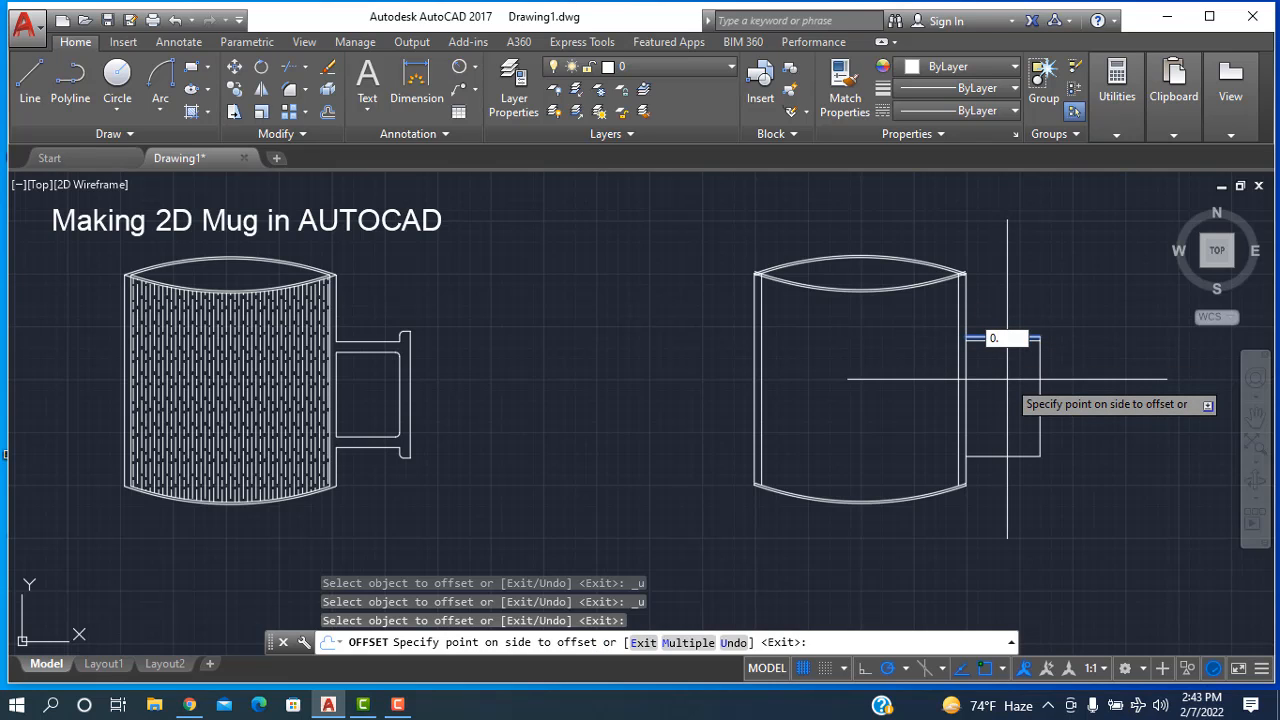
type("0.35")
key("Return")
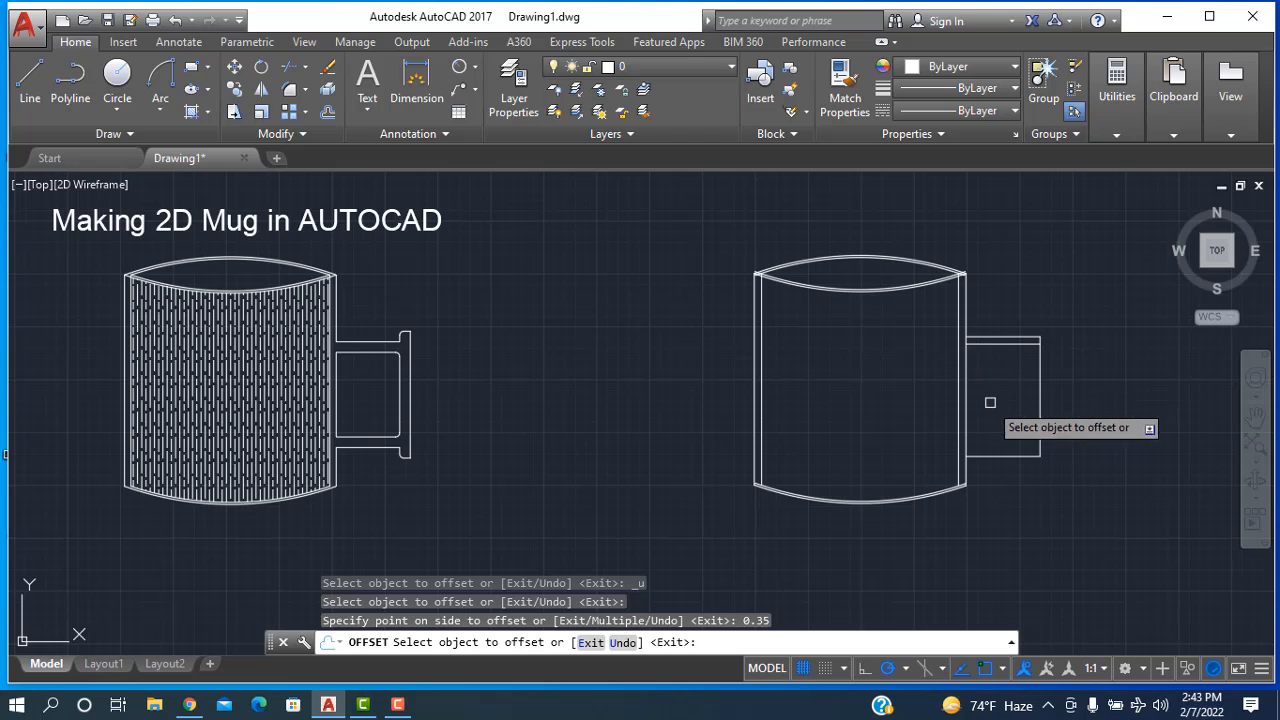
- Try offsetting the new upper handle line and the outer vertical line 0.2 inward, and undo both offsets
left_click(1001, 344)
left_click(1001, 408)
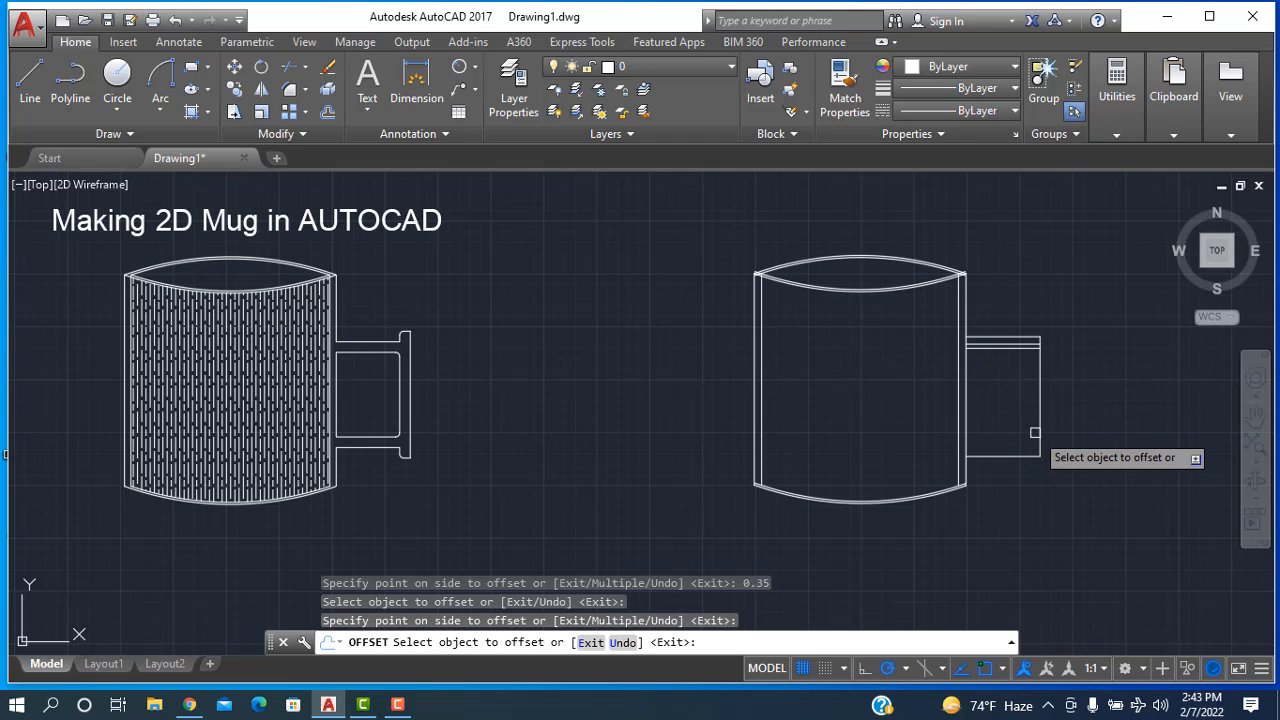
left_click(1038, 426)
left_click(1010, 450)
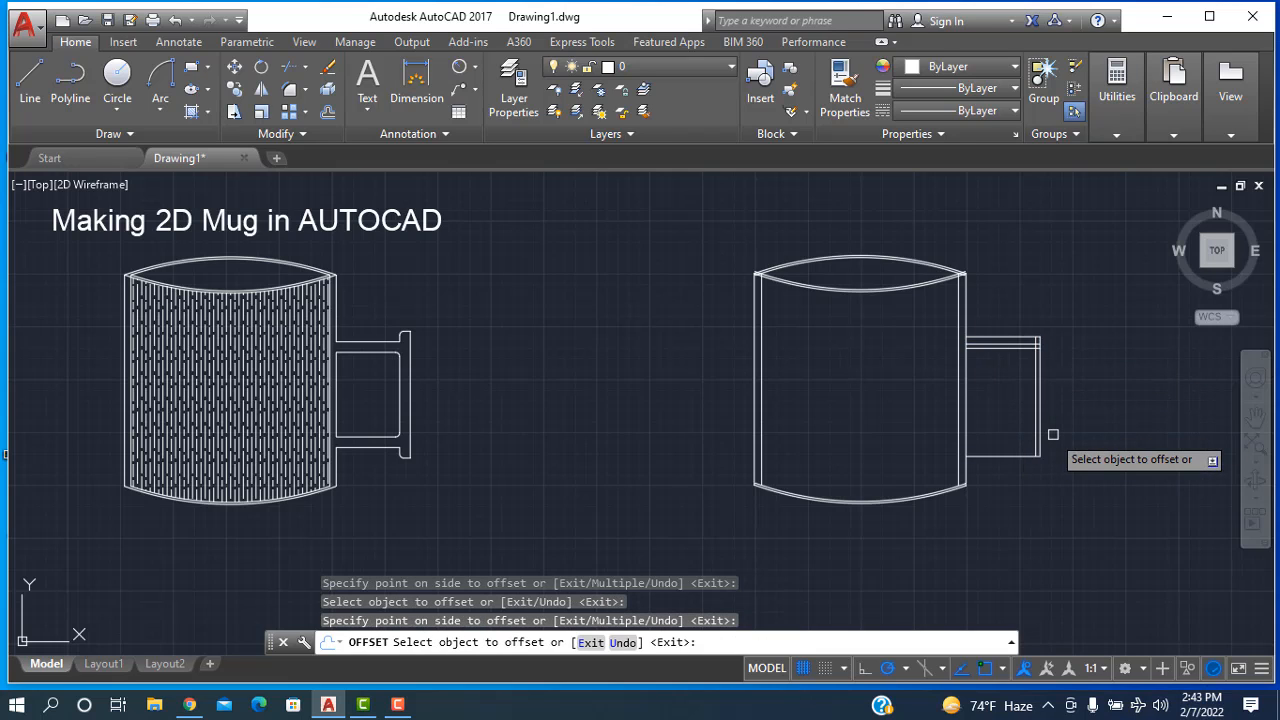
key("ctrl+z")
key("ctrl+z")
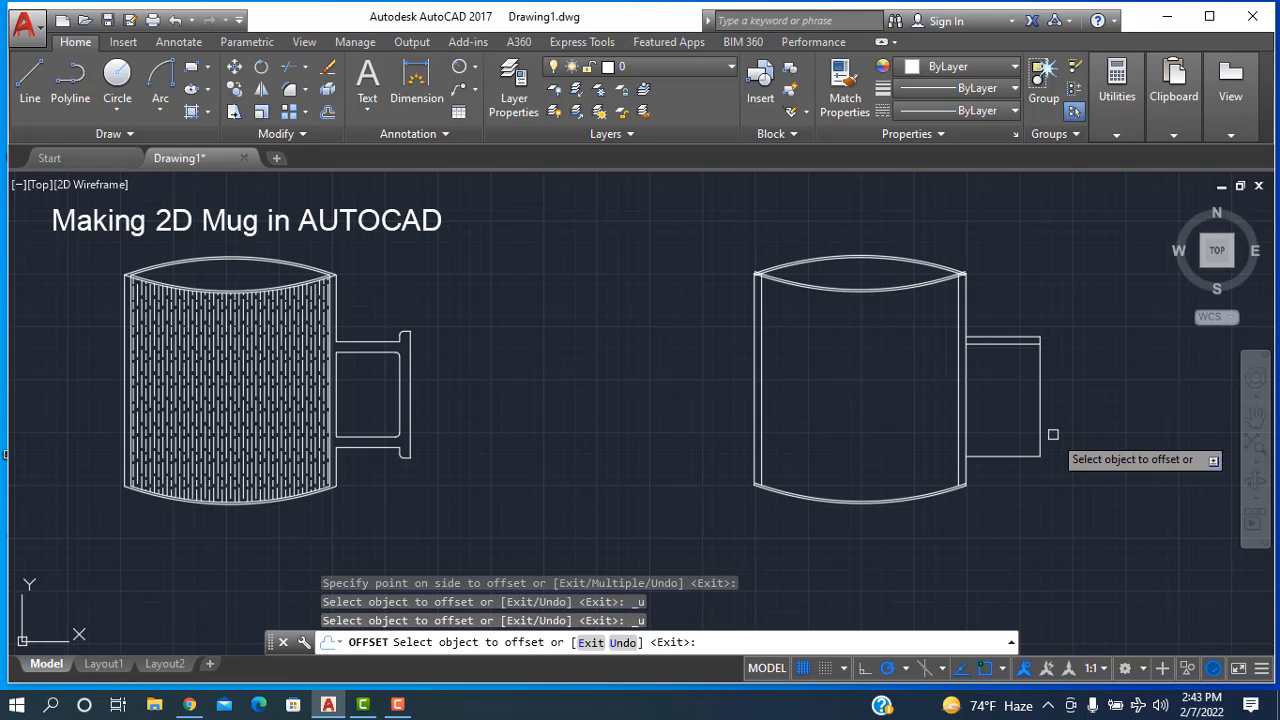
- Offset the second upper handle line 0.35 downward and the outer vertical line 0.35 toward the mug body
left_click(1017, 347)
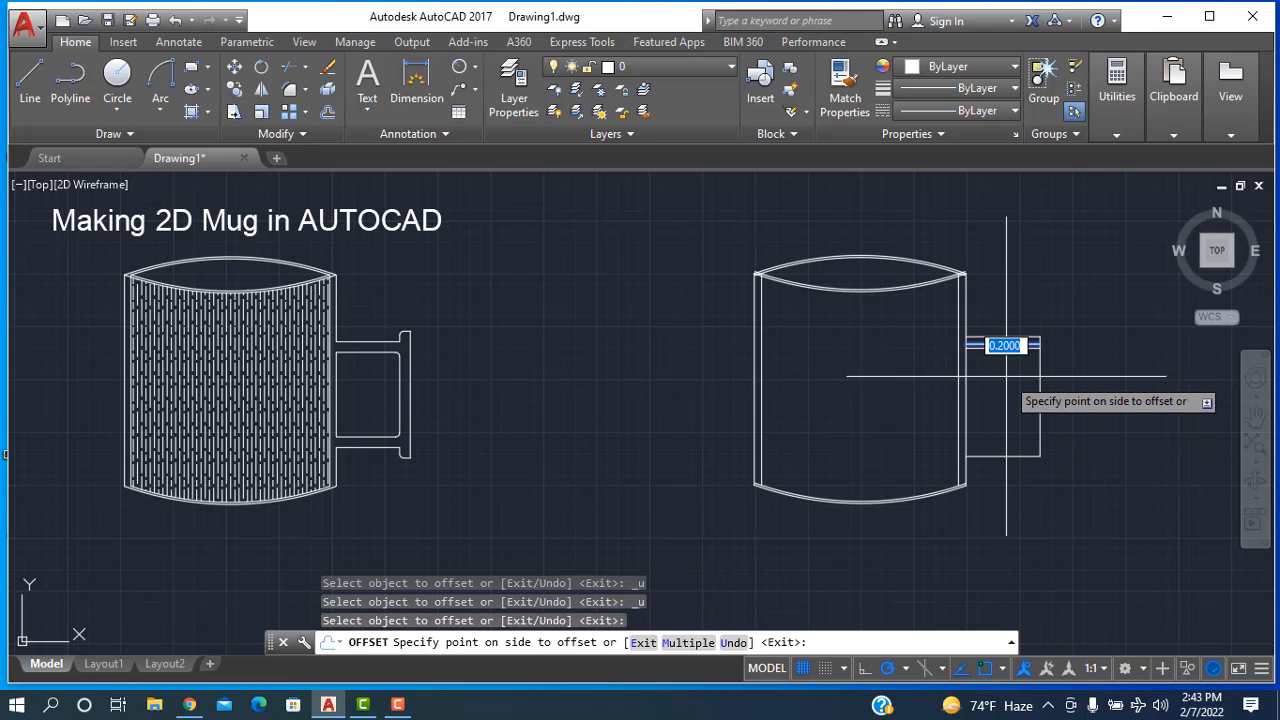
type("0.35")
key("Return")
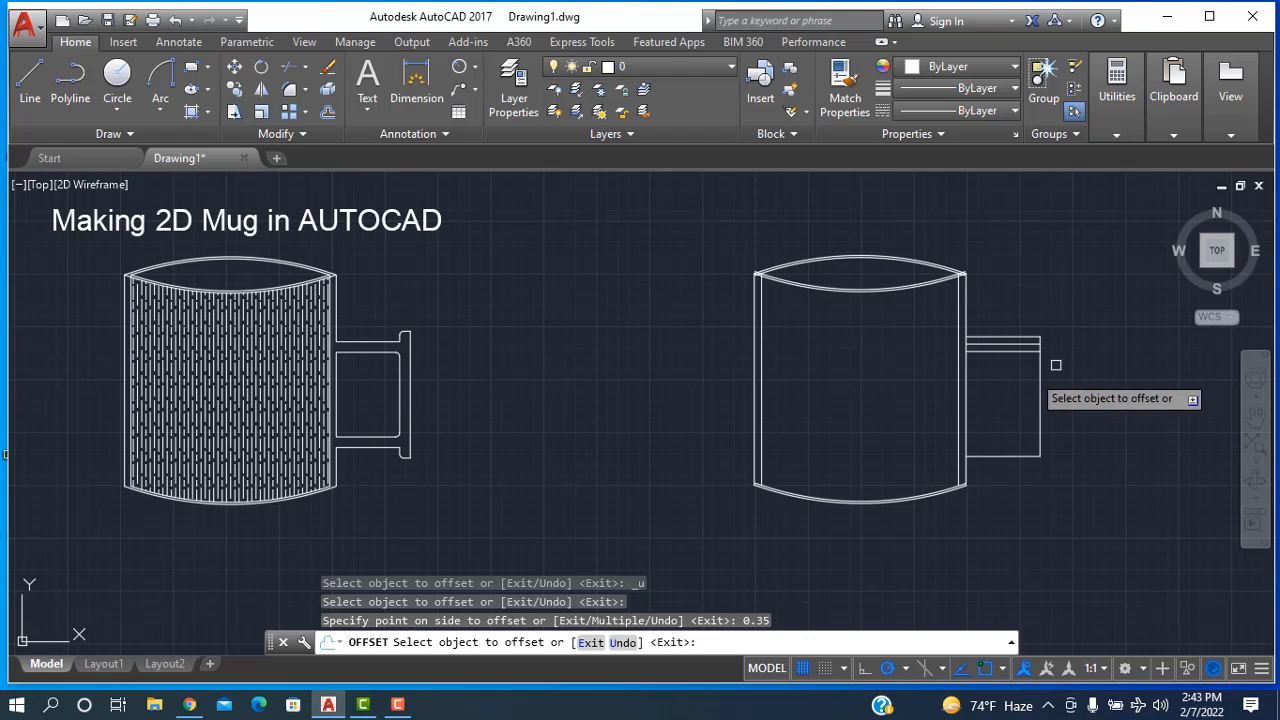
left_click(1040, 391)
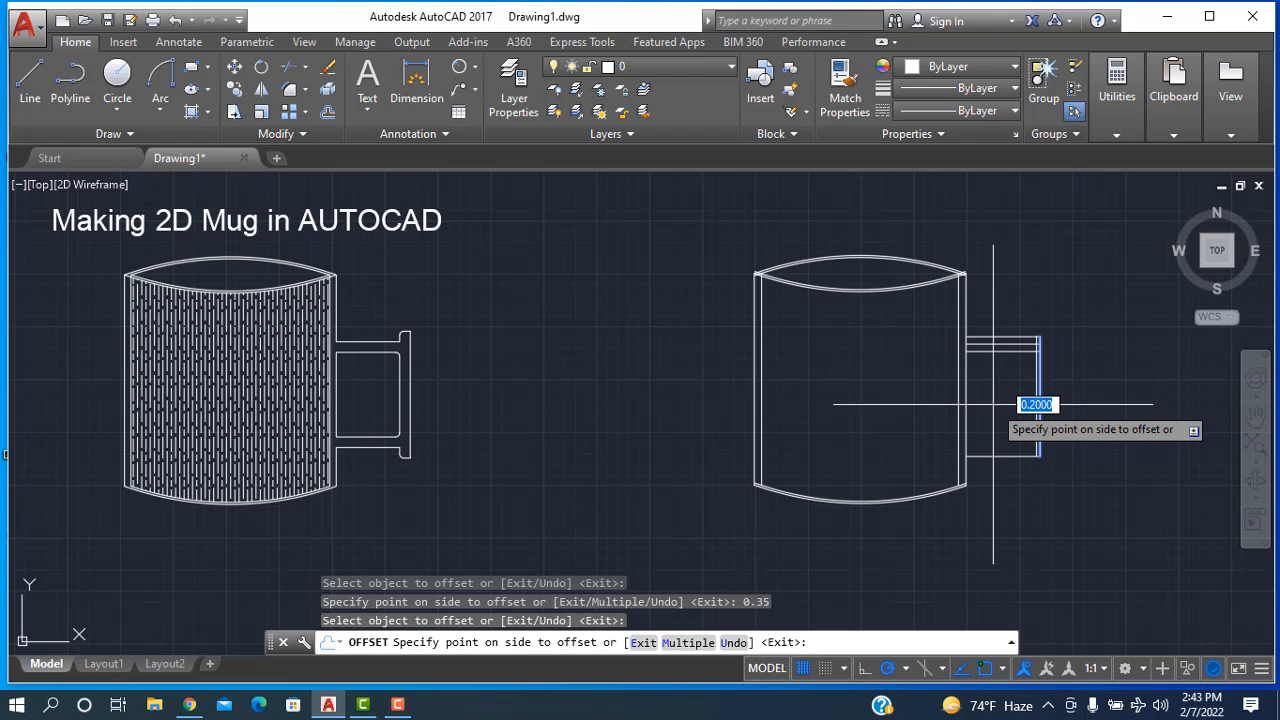
type("0.35")
key("Return")
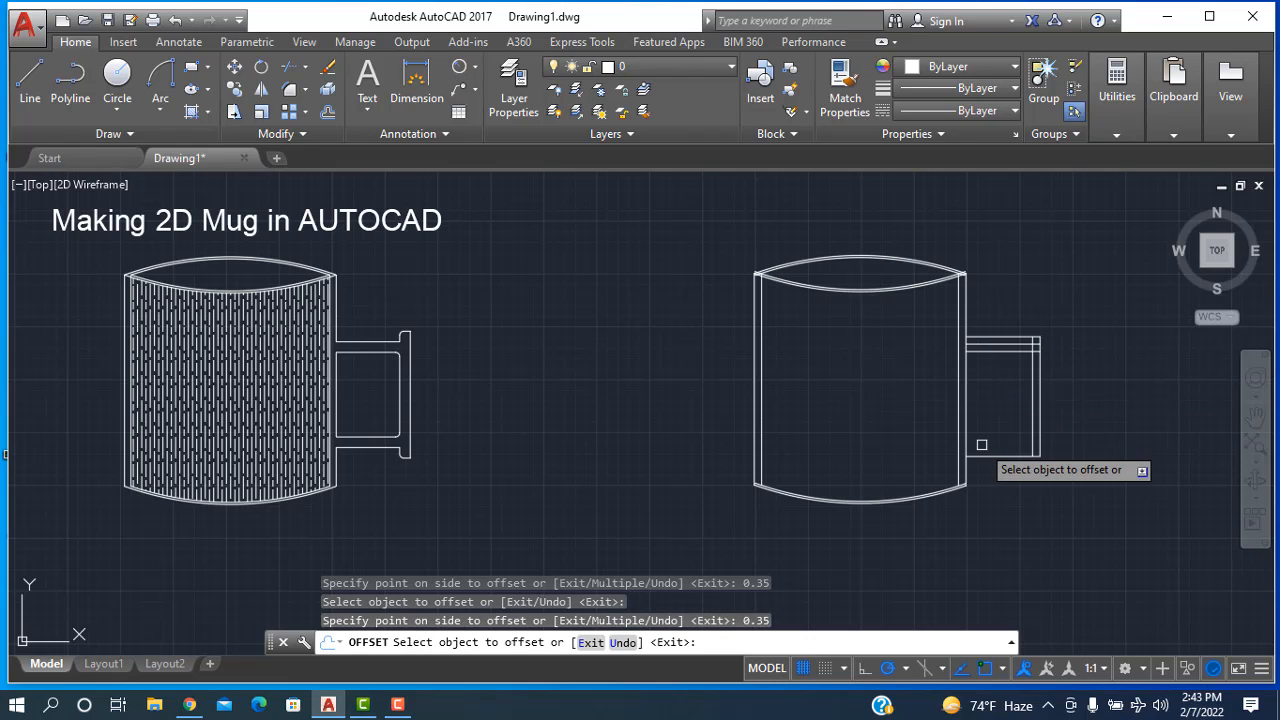
- Offset the handle's lower line 0.35 upward, and offset the resulting line another 0.35 upward
left_click(983, 429)
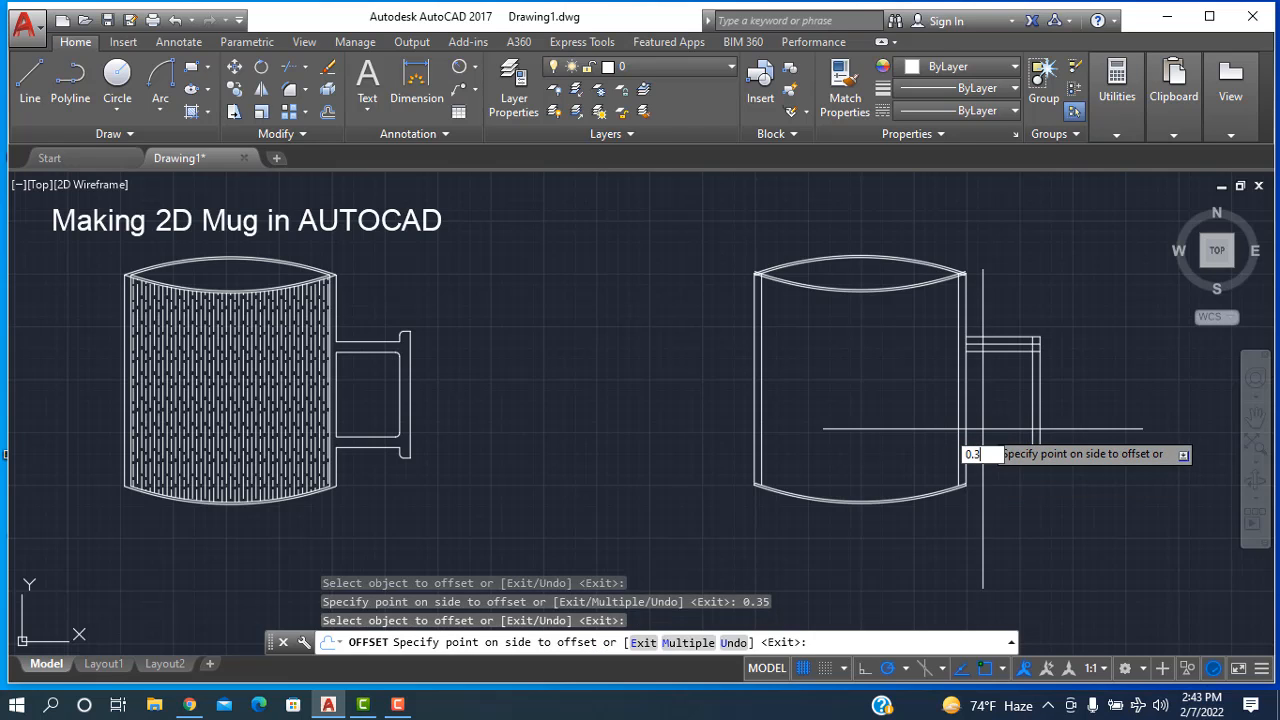
left_click(983, 429)
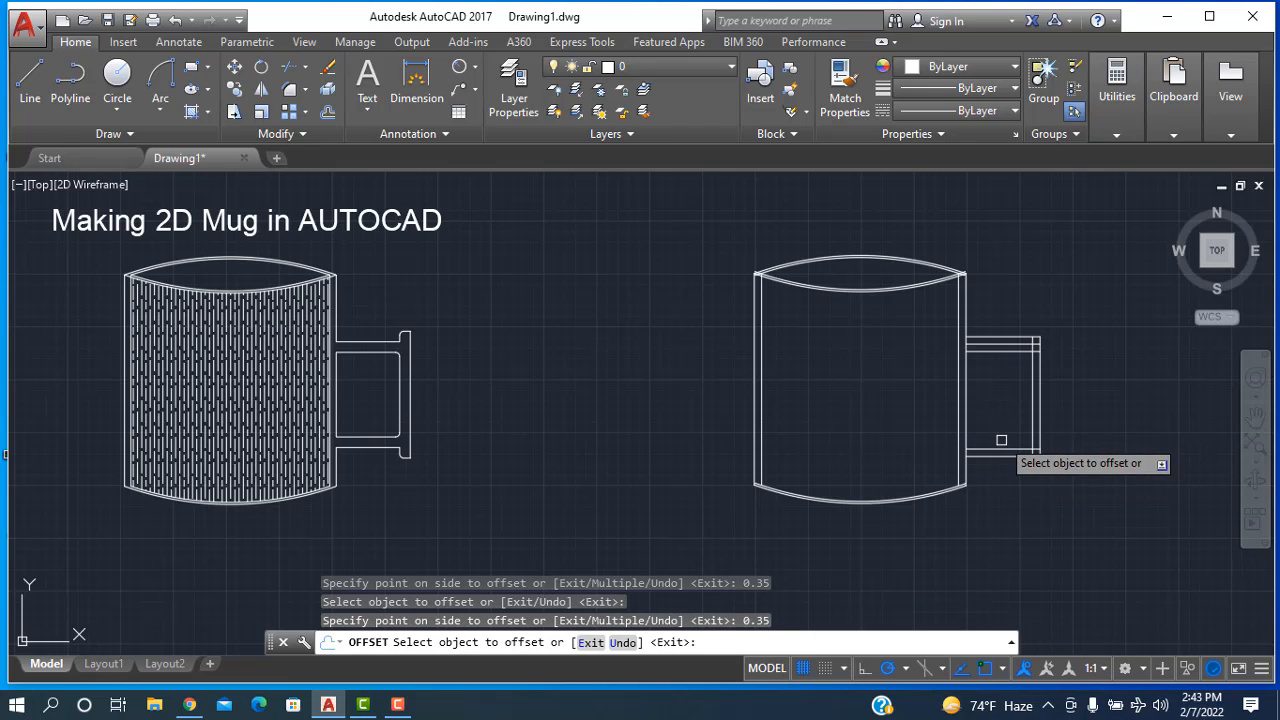
left_click(1003, 449)
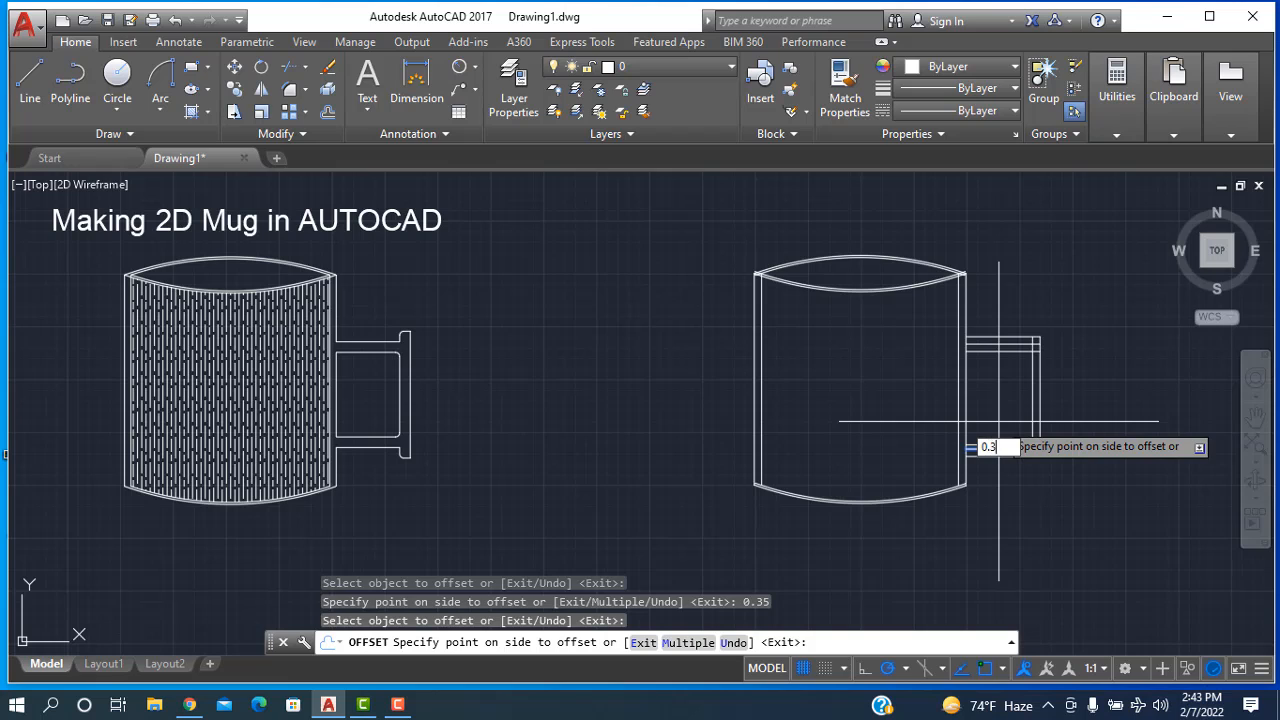
left_click(998, 447)
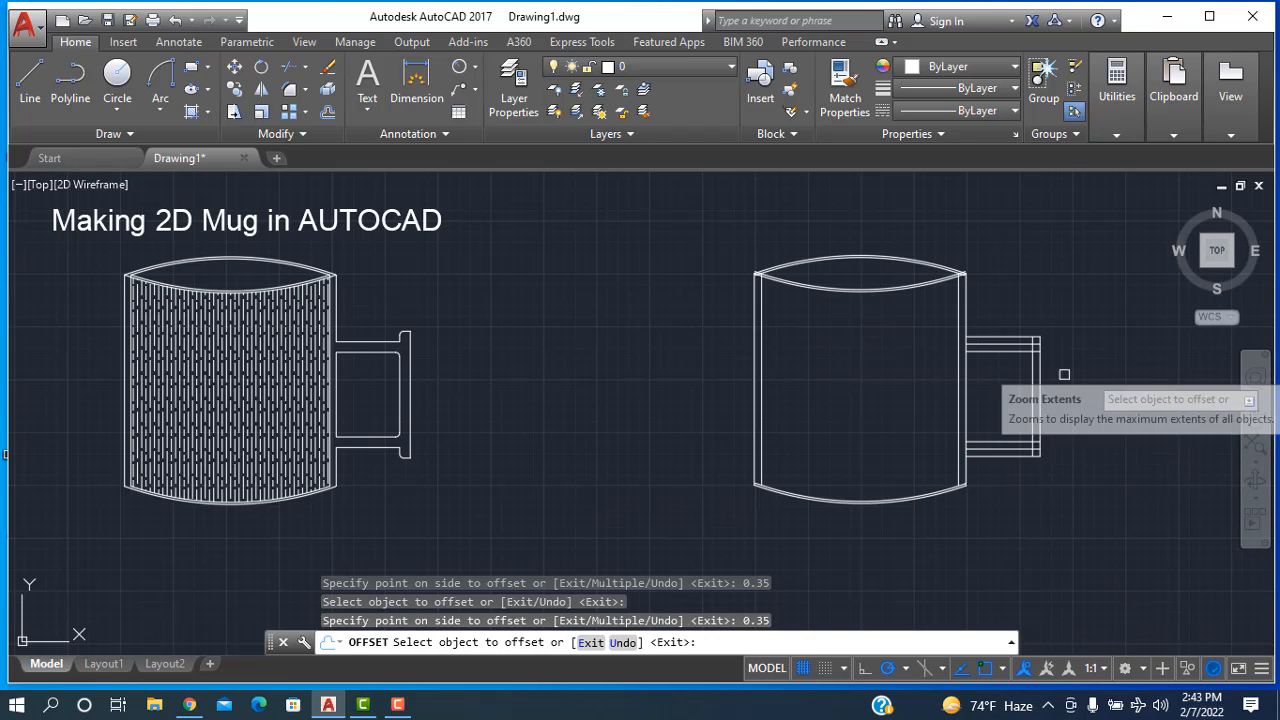
key("Escape")
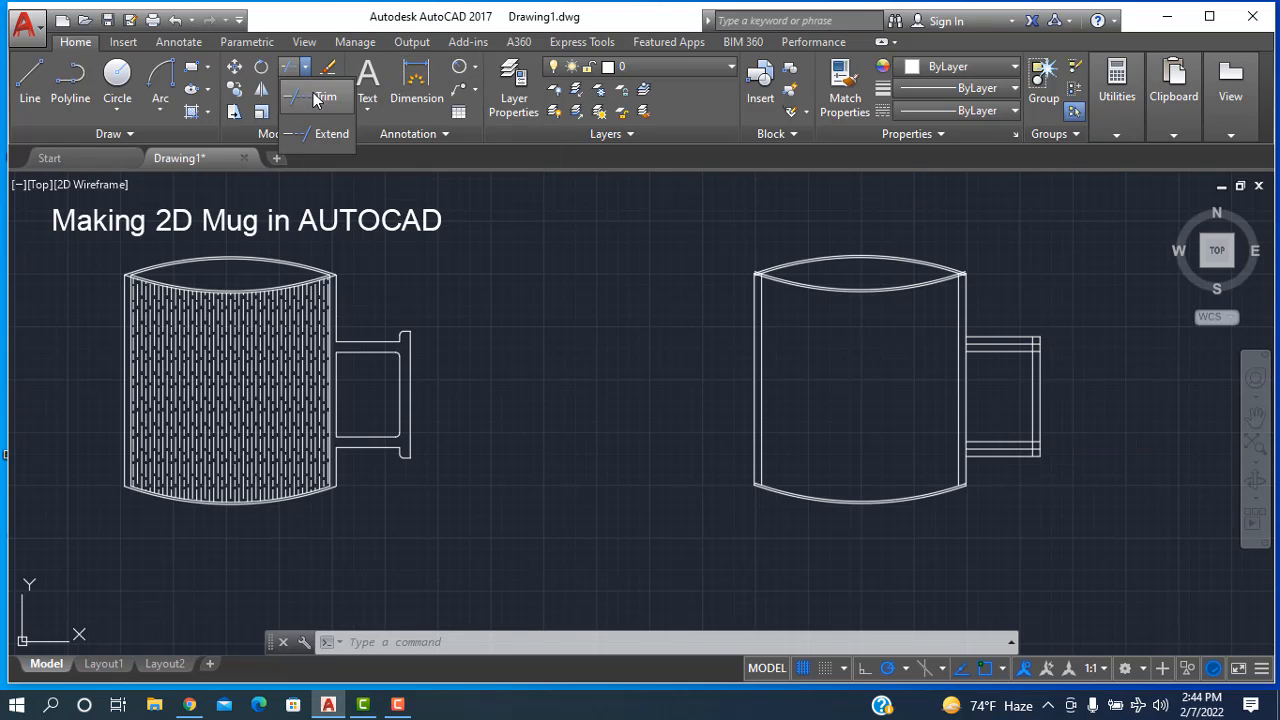
- Trim the handle's outermost horizontal lines up to the vertical bar and the inner horizontal lines crossing that bar
left_click(294, 68)
key("Return")
scroll(1063, 354, "up", 4)
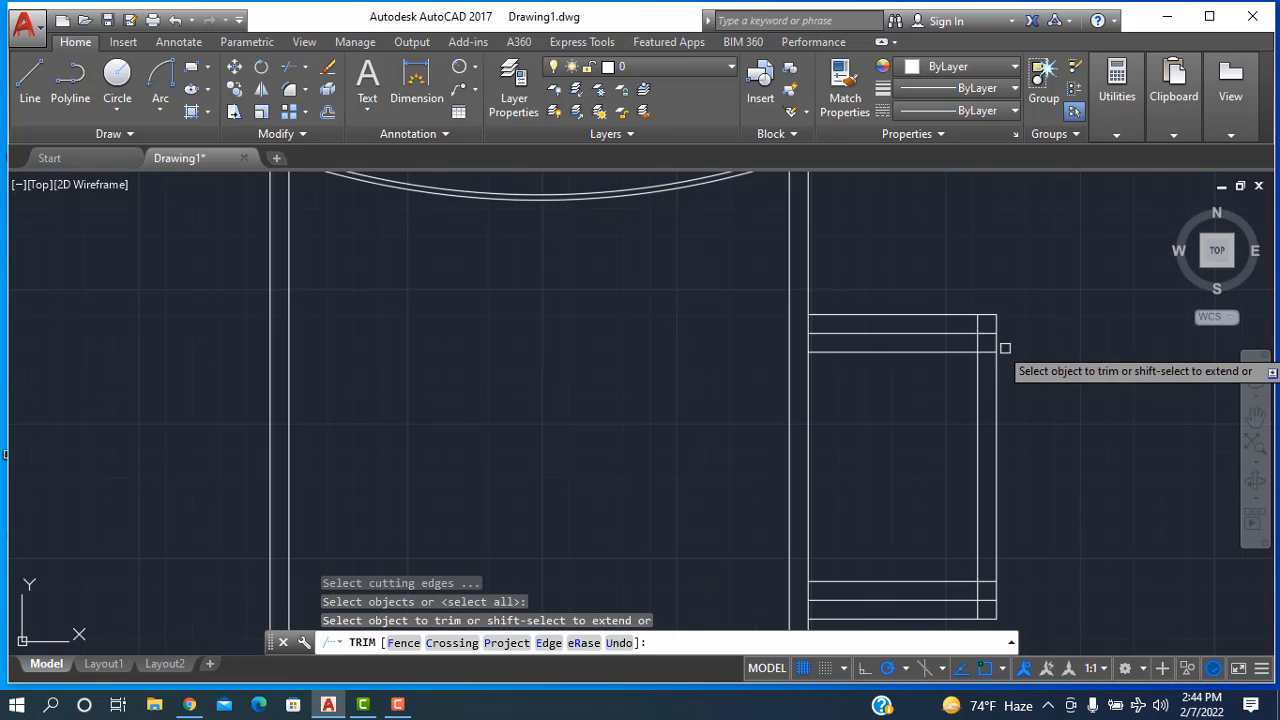
left_click(936, 317)
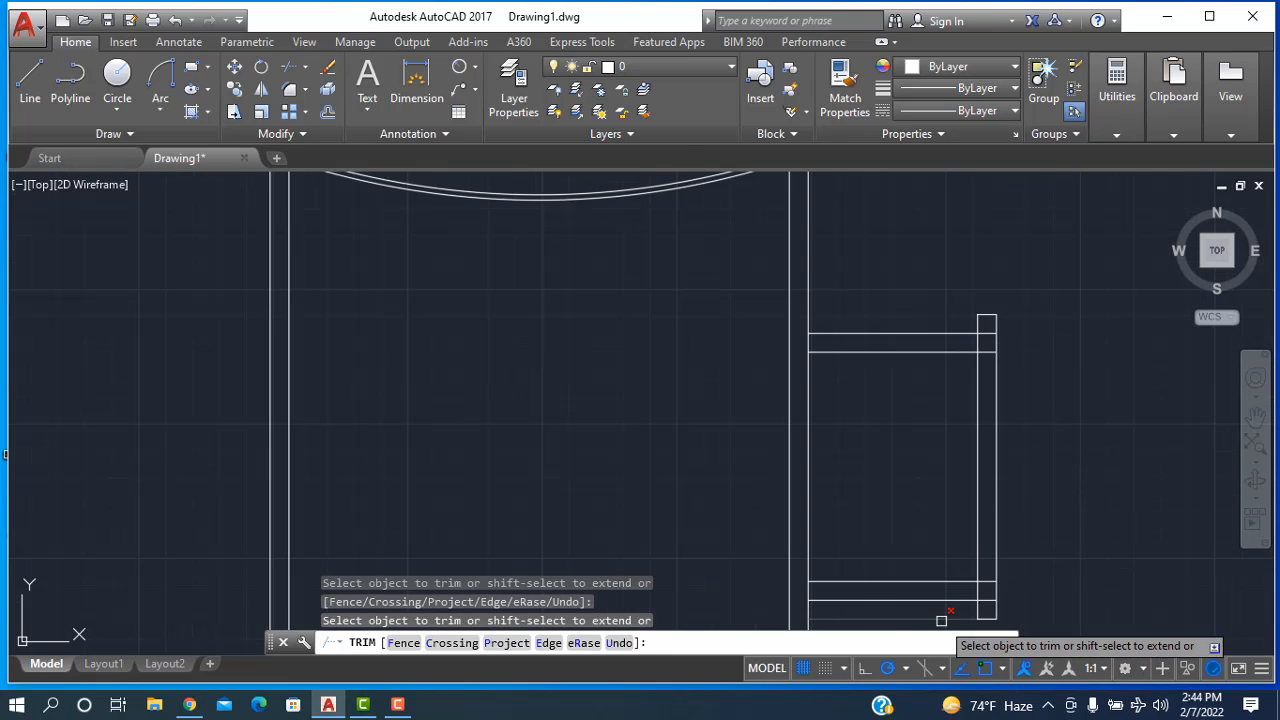
left_click(985, 591)
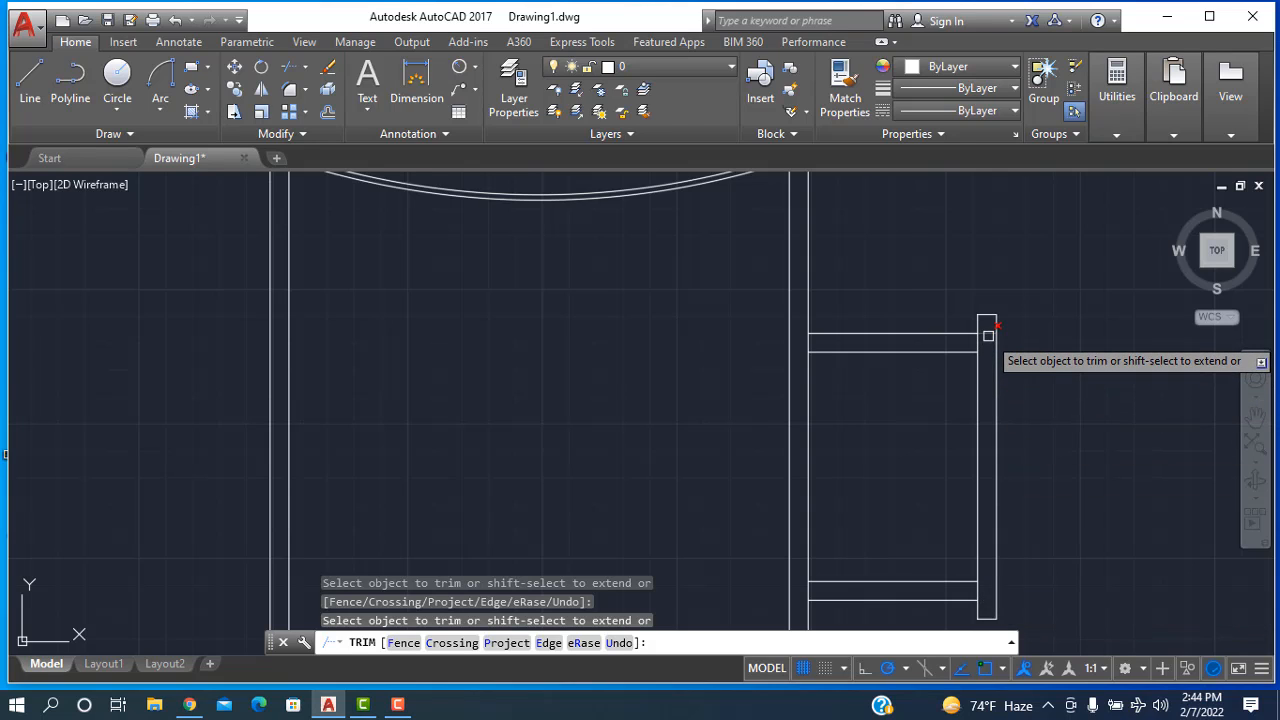
scroll(855, 450, "up", 1)
scroll(862, 453, "down", 2)
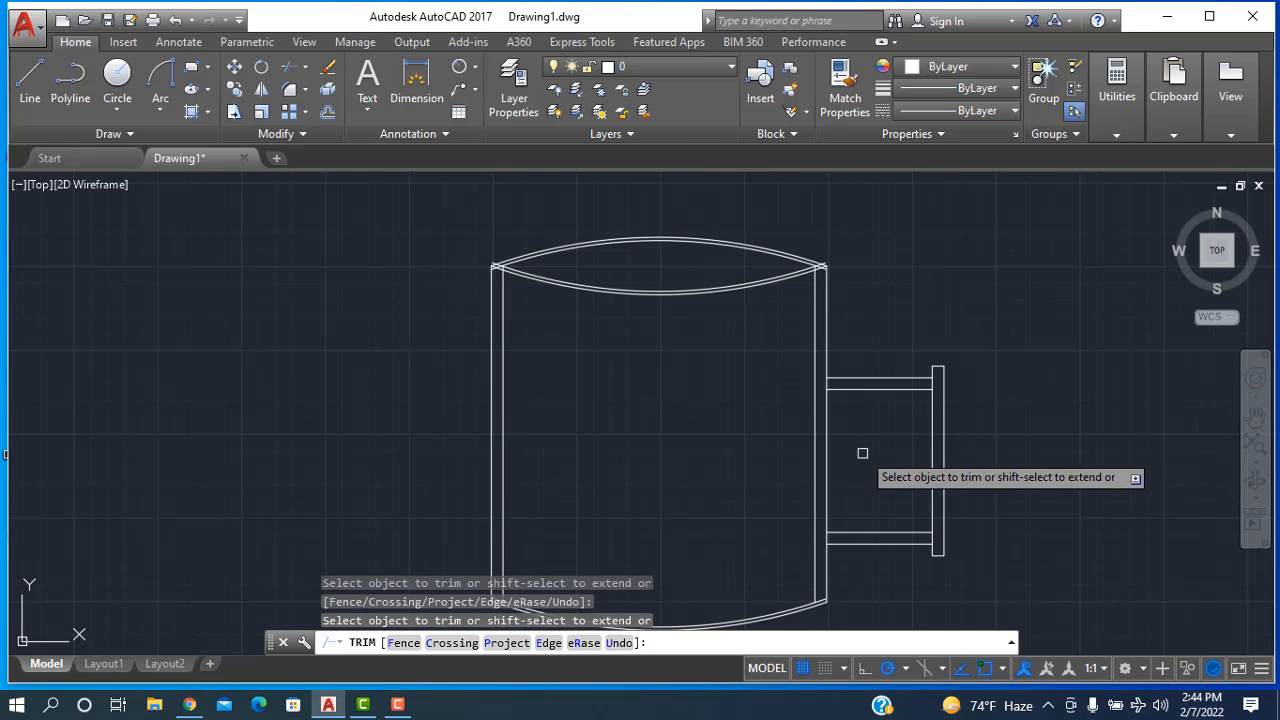
- Trim the overlapping inner rim arc ends and the protruding inner side line ends at both rim corners
scroll(789, 274, "up", 5)
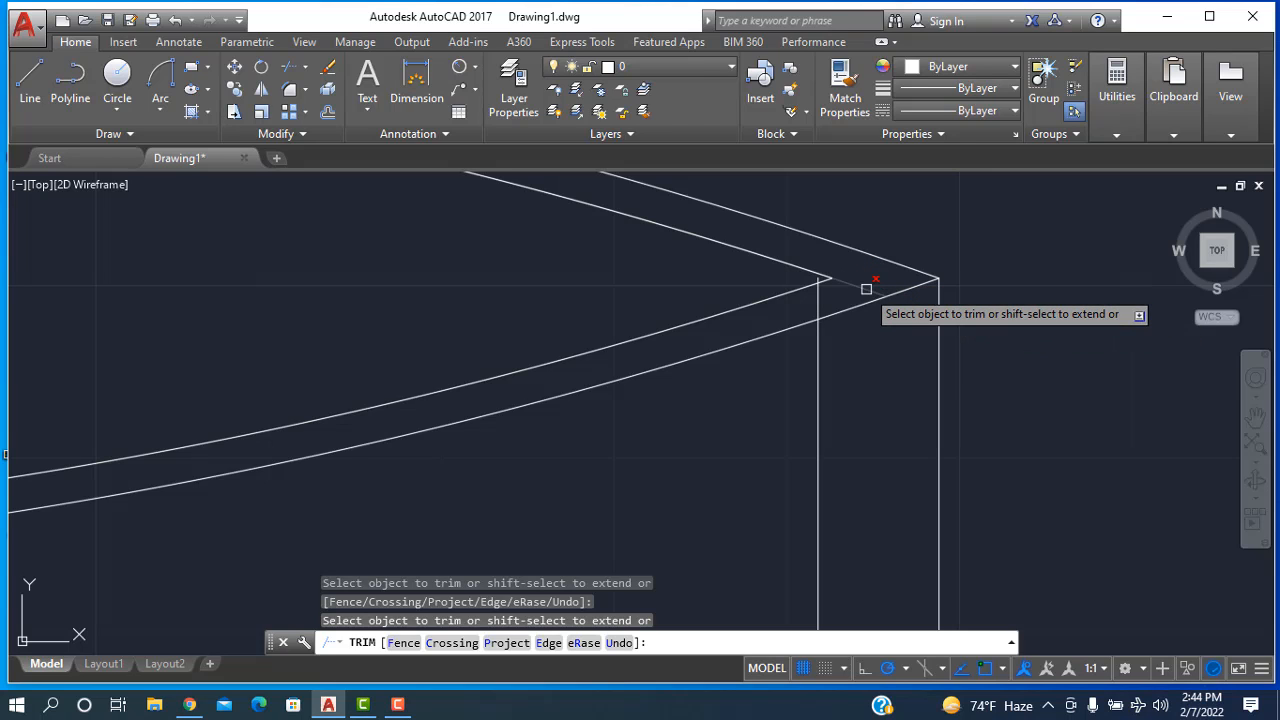
scroll(830, 285, "up", 5)
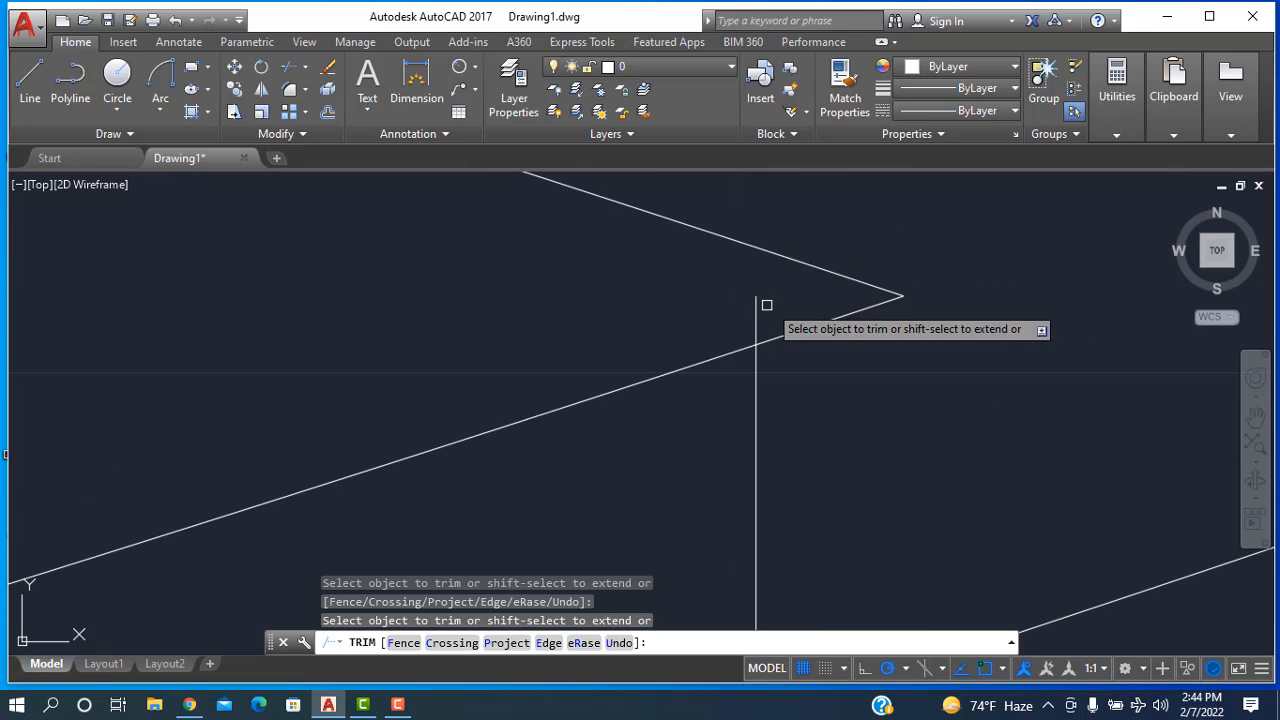
scroll(777, 357, "down", 6)
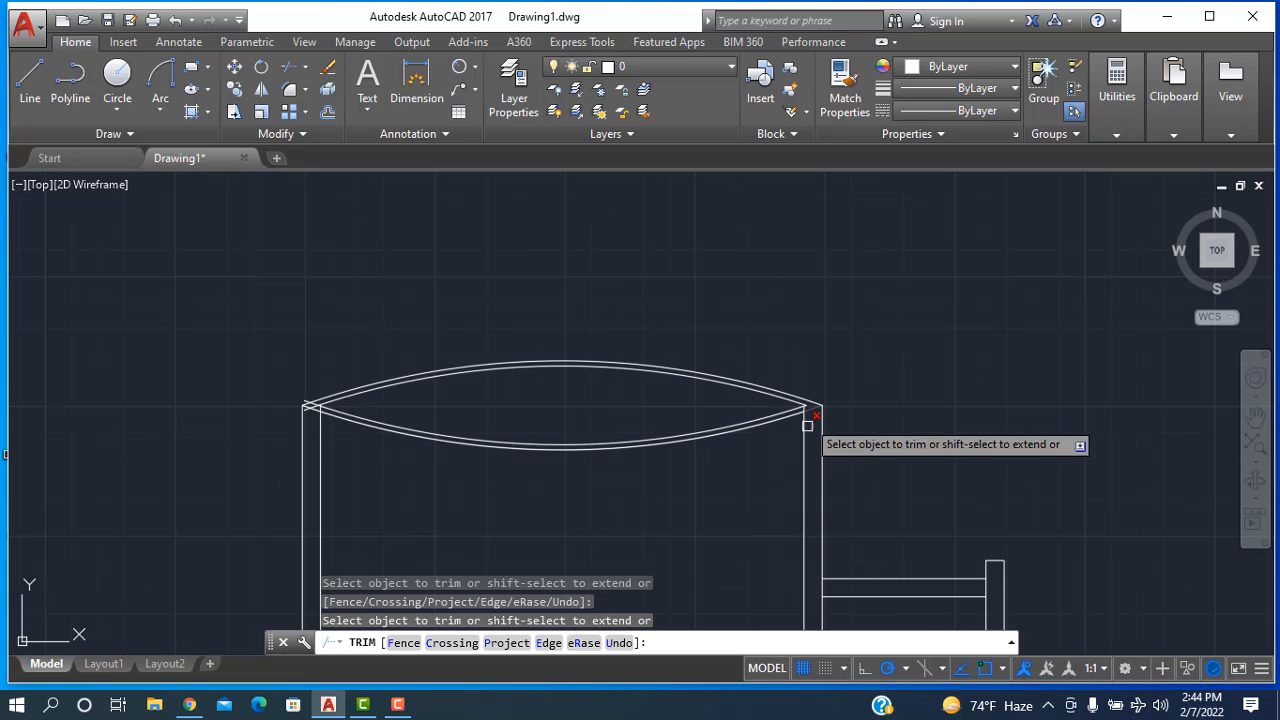
scroll(280, 440, "up", 5)
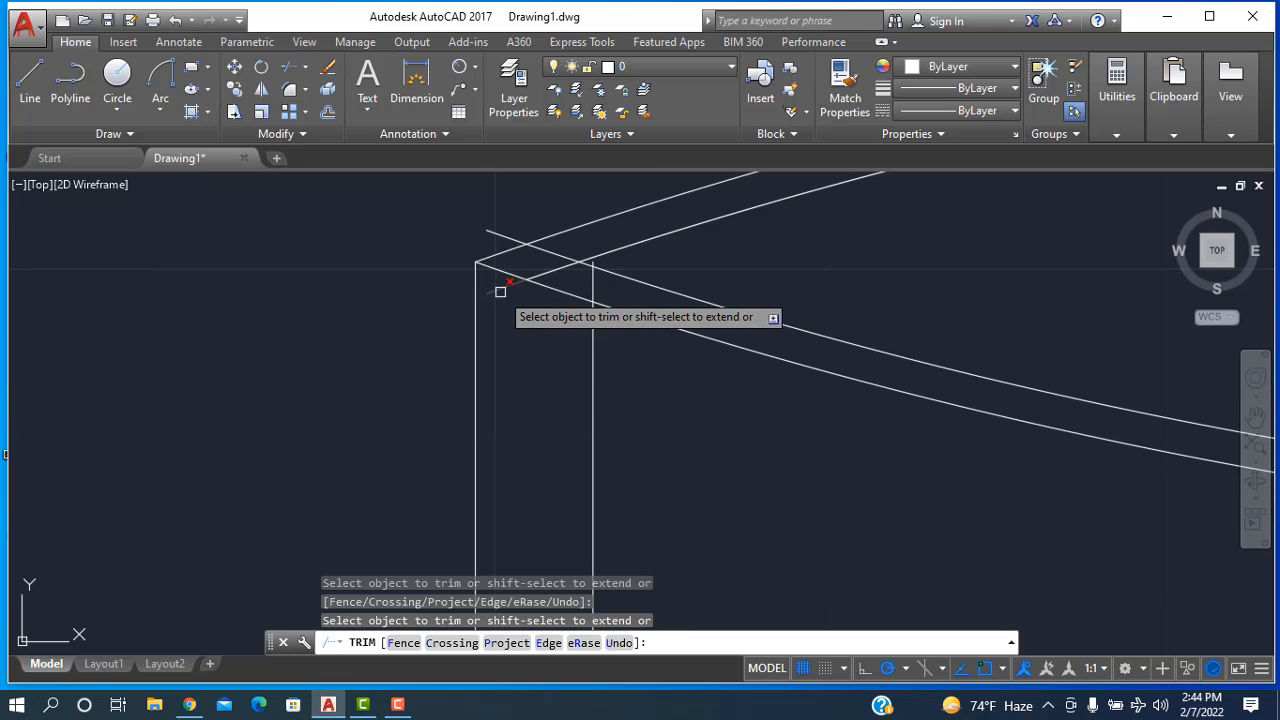
left_click(555, 273)
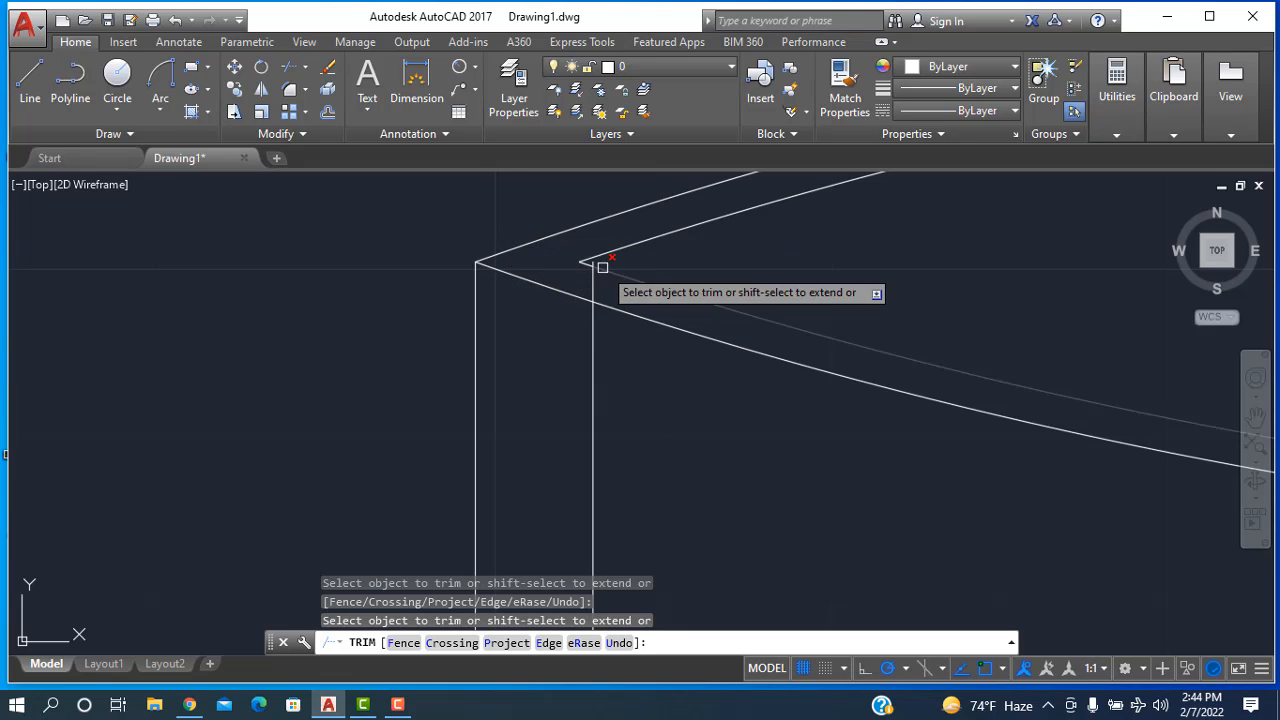
scroll(605, 267, "up", 8)
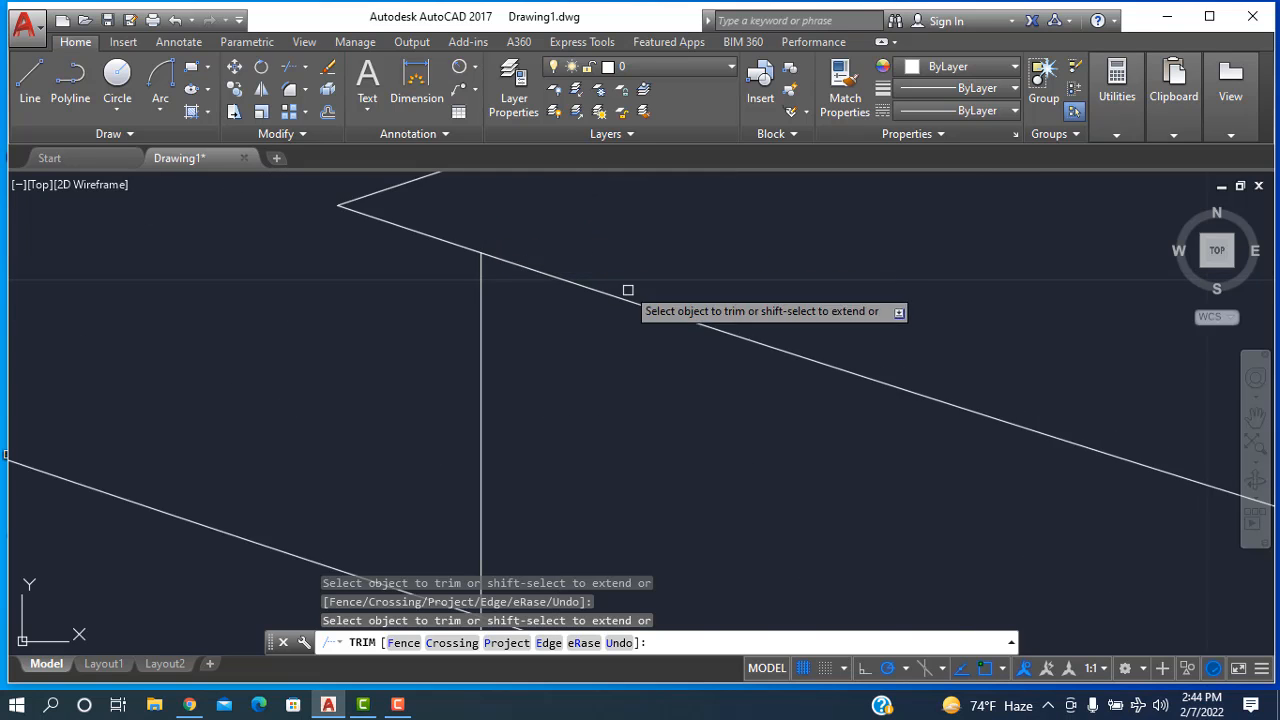
scroll(650, 360, "down", 10)
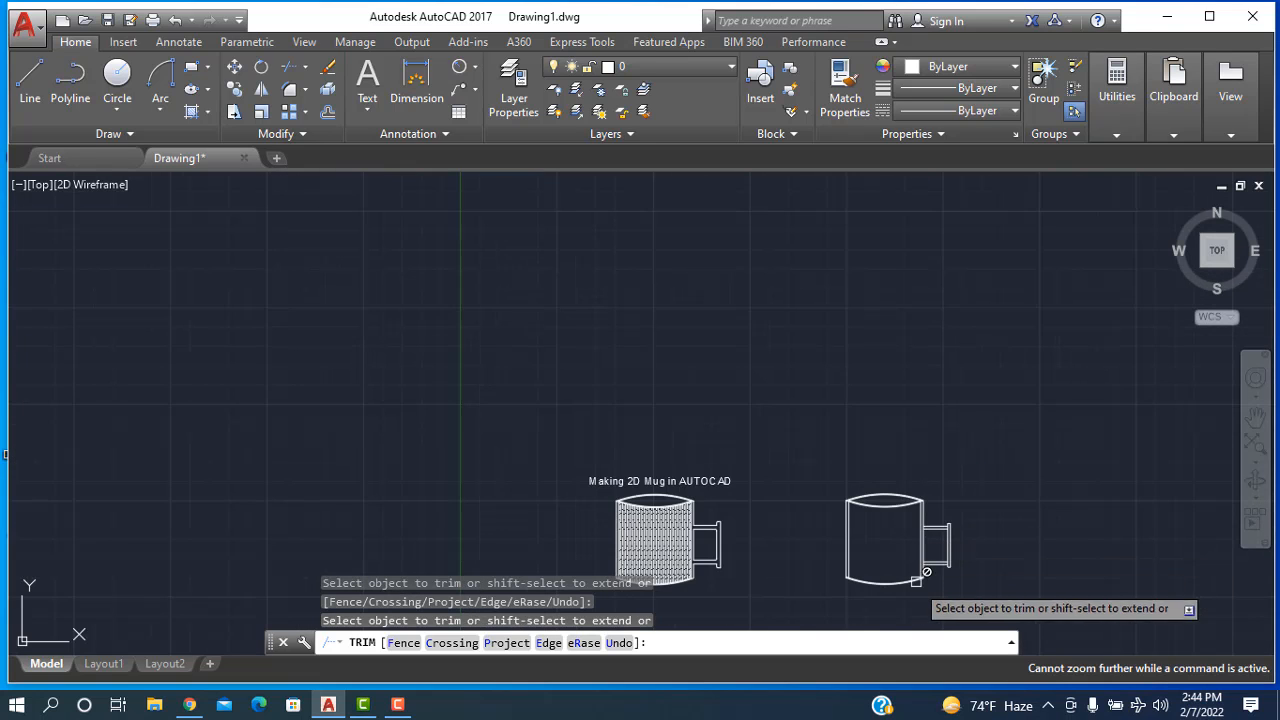
- Inspect where the inner side line meets the inner bottom arc at the mug's handle-side corner, and end the Trim command
scroll(920, 580, "up", 5)
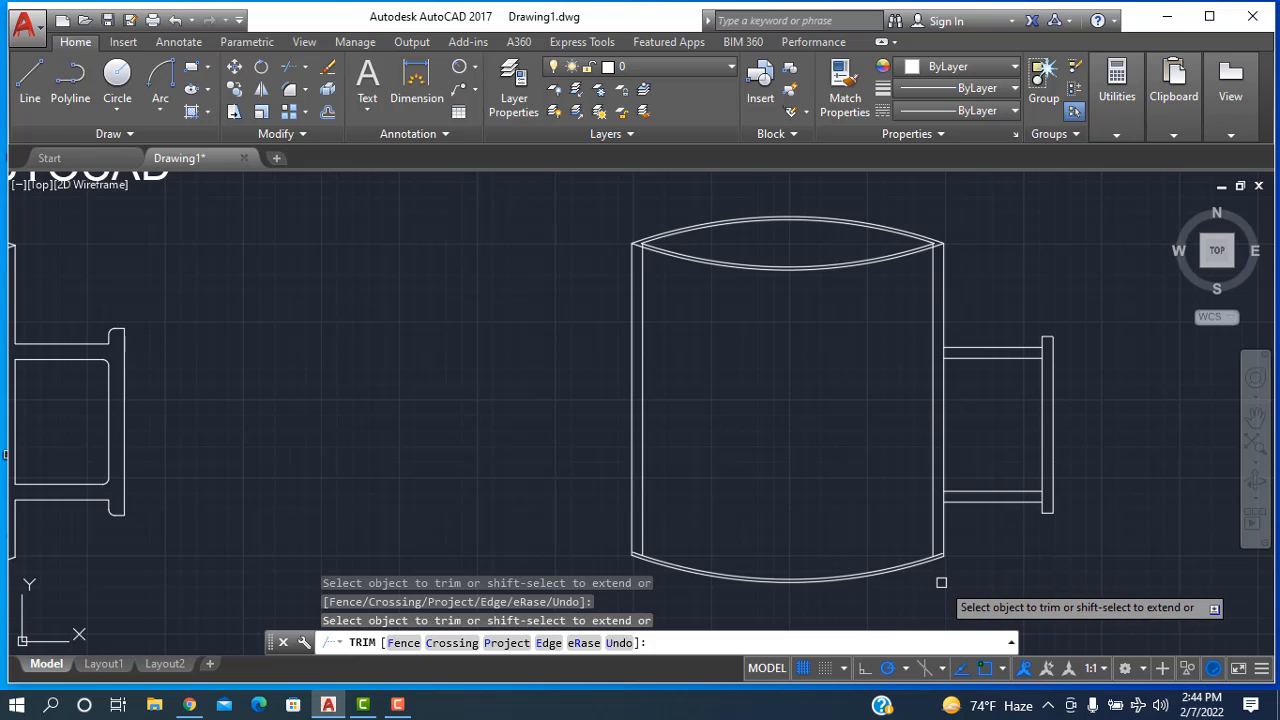
scroll(941, 580, "up", 8)
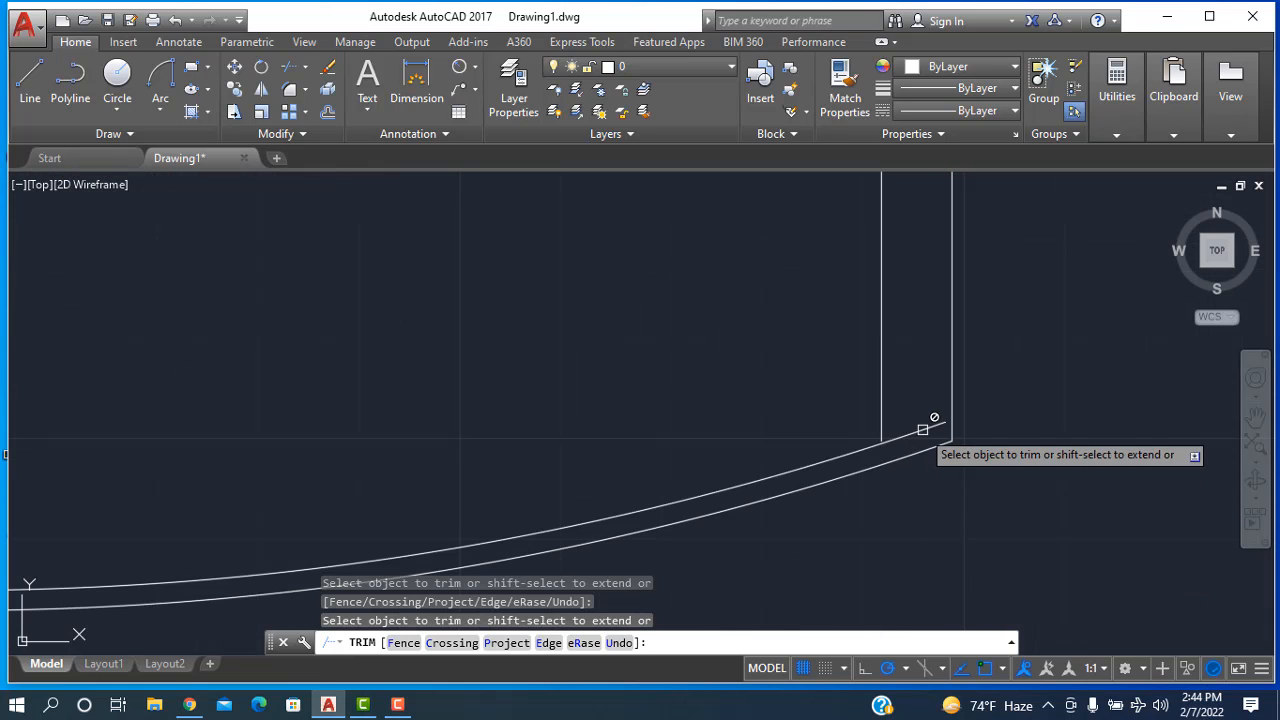
scroll(880, 437, "up", 6)
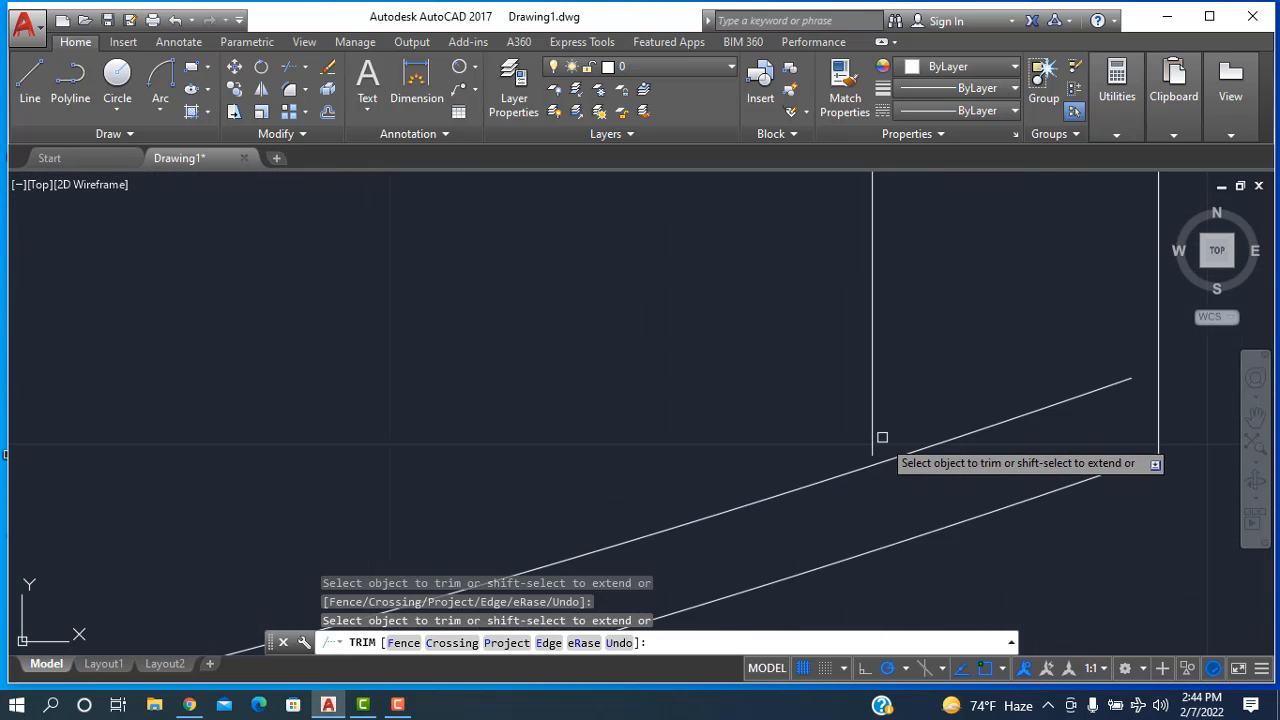
scroll(858, 462, "down", 15)
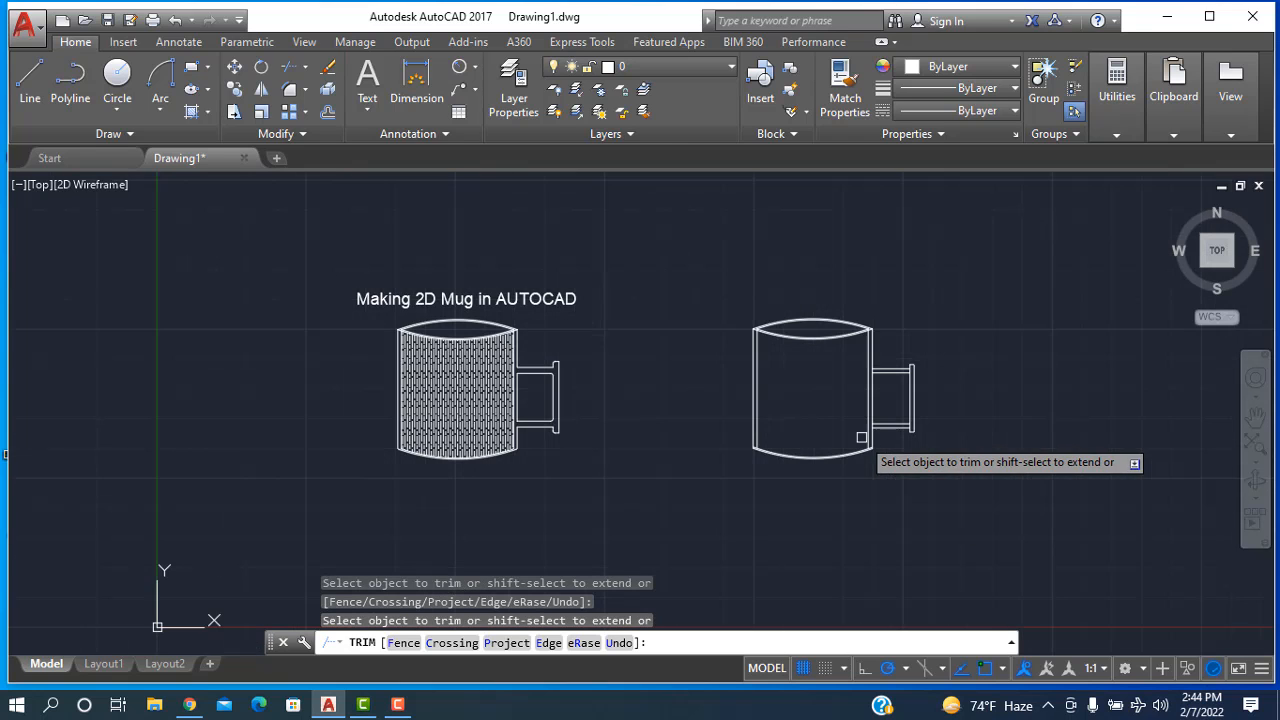
scroll(850, 345, "up", 5)
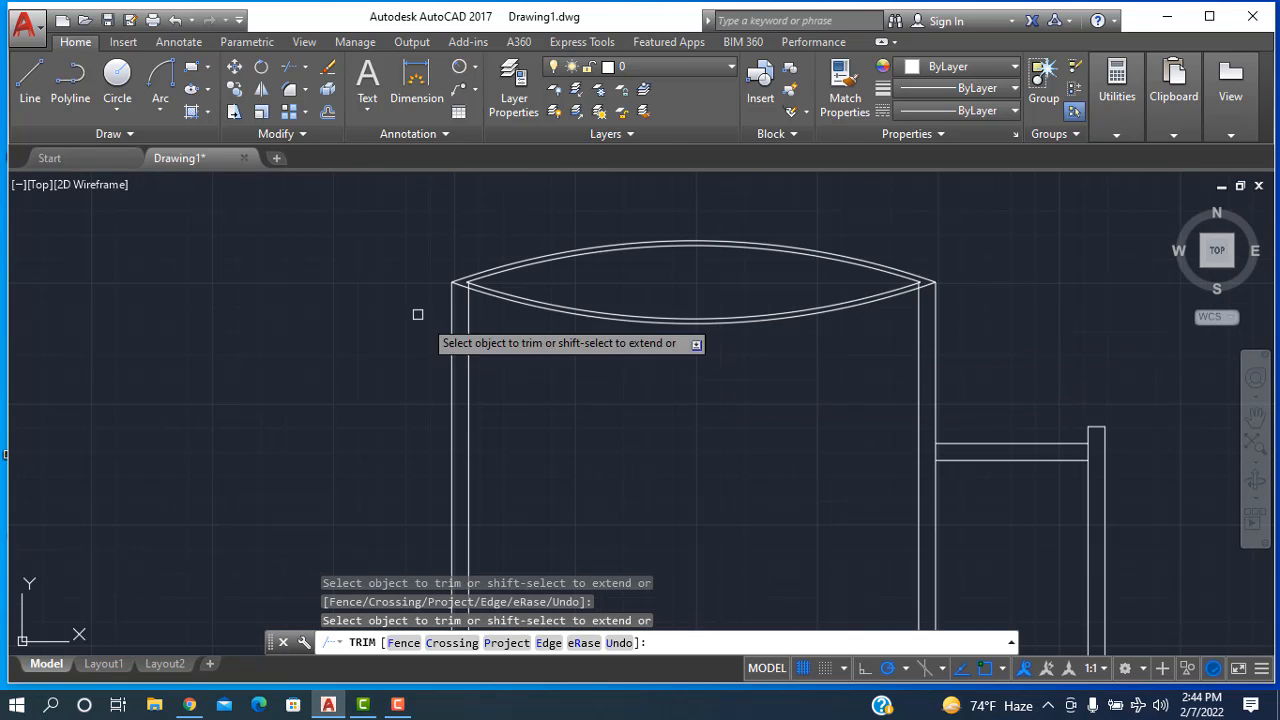
key("Escape")
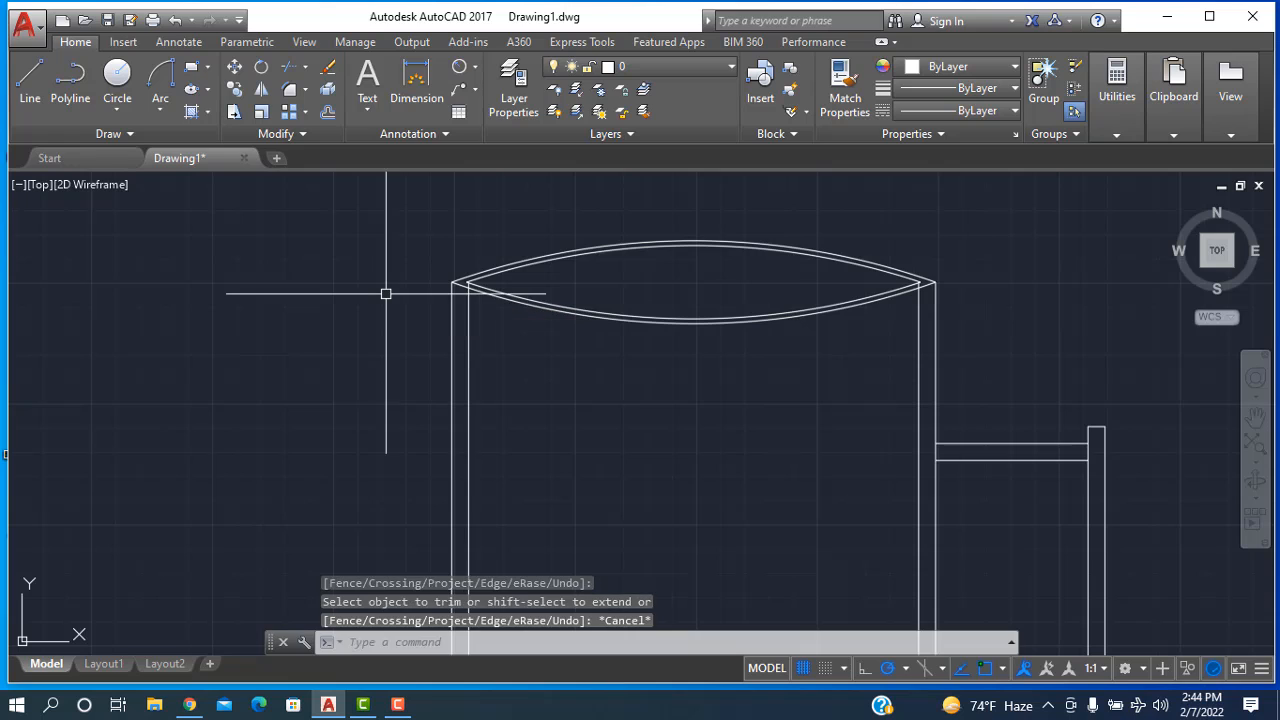
left_click(306, 72)
left_click(316, 130)
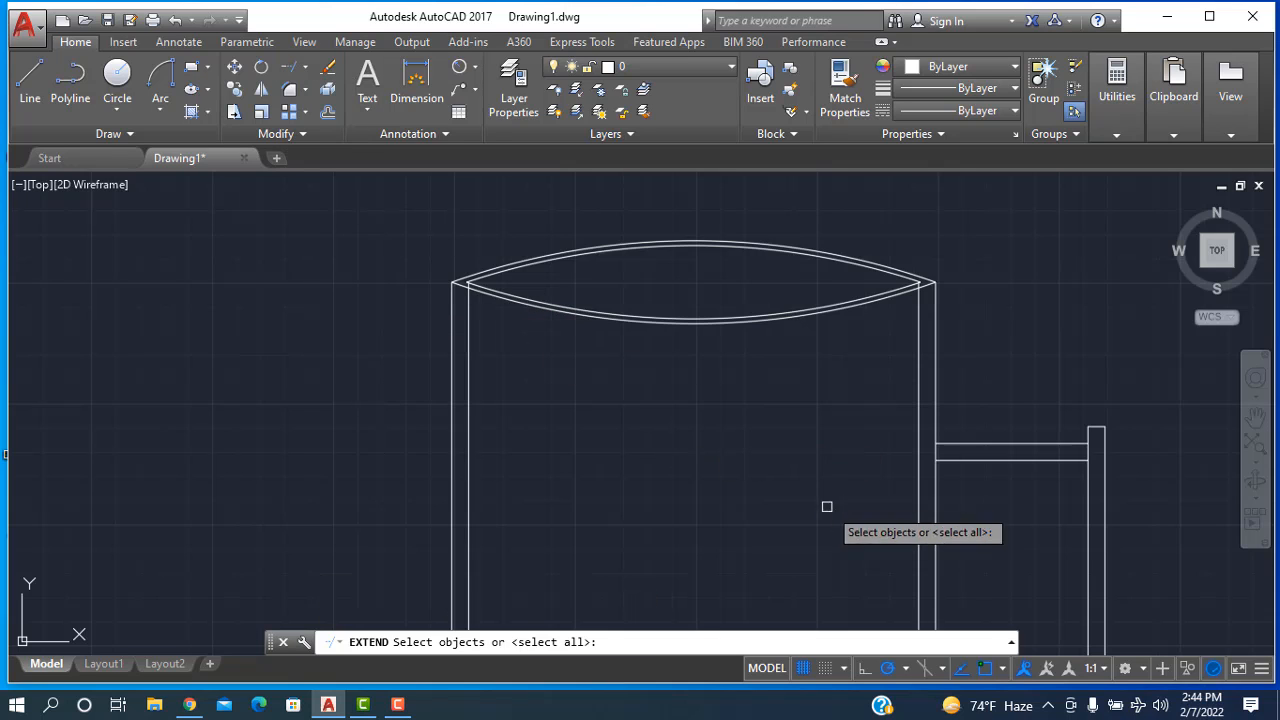
scroll(860, 530, "down", 4)
scroll(883, 580, "up", 4)
scroll(905, 600, "down", 5)
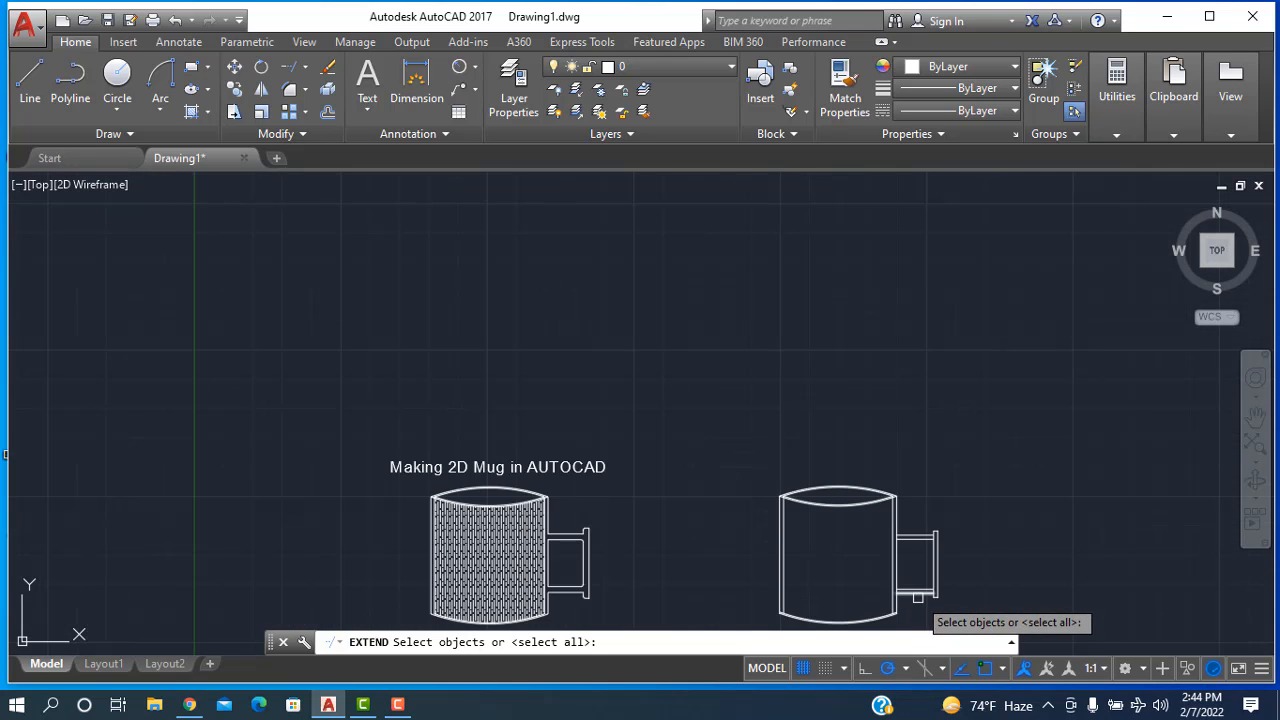
scroll(895, 605, "up", 4)
scroll(809, 603, "down", 5)
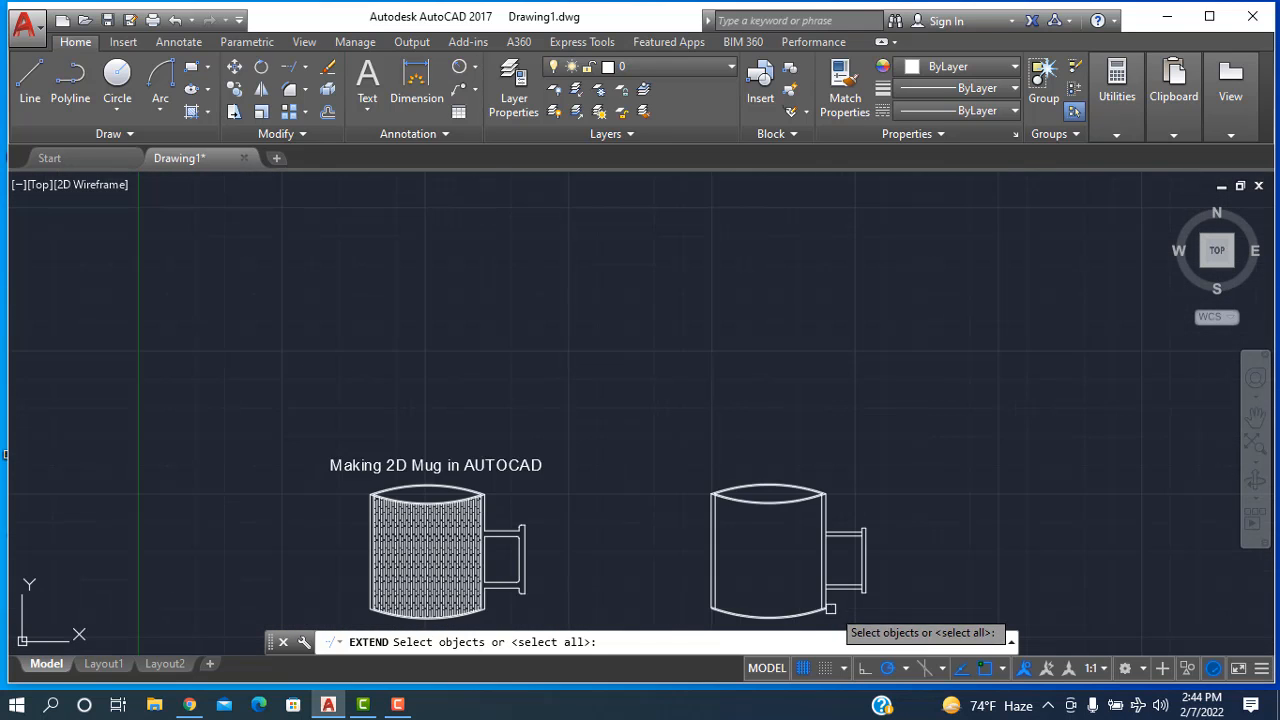
scroll(830, 608, "up", 6)
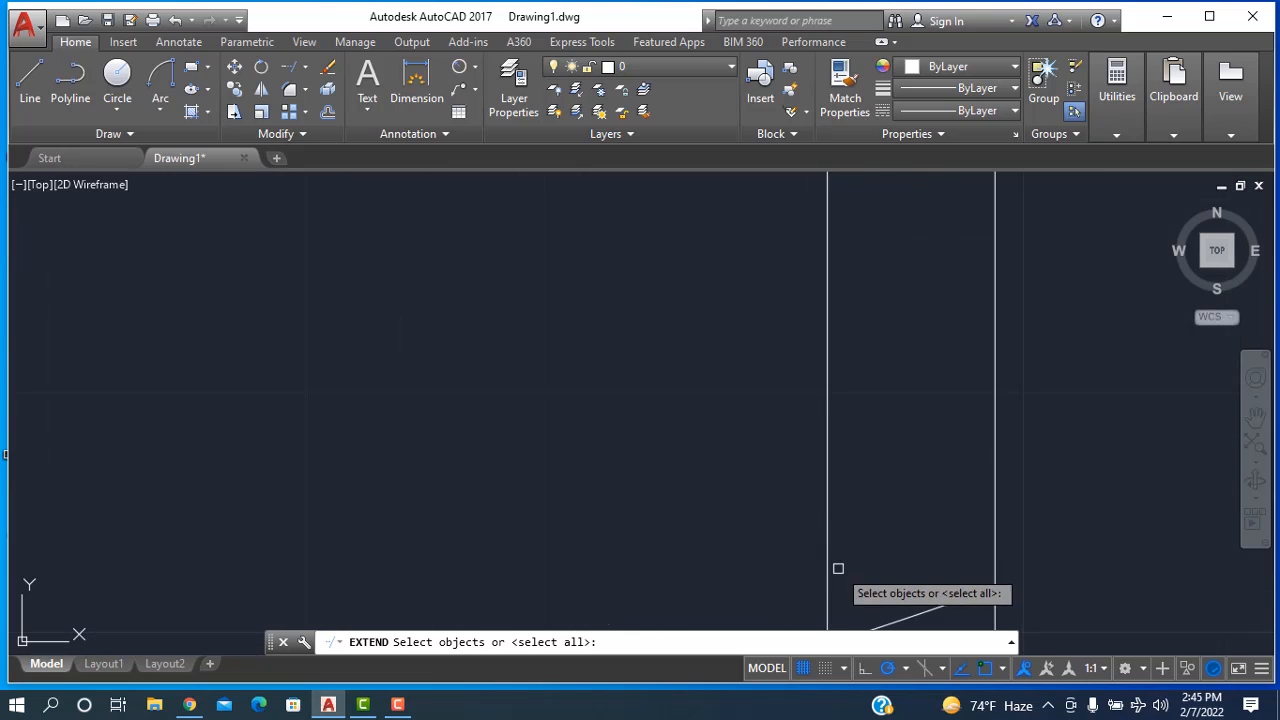
scroll(845, 580, "down", 5)
scroll(757, 517, "up", 6)
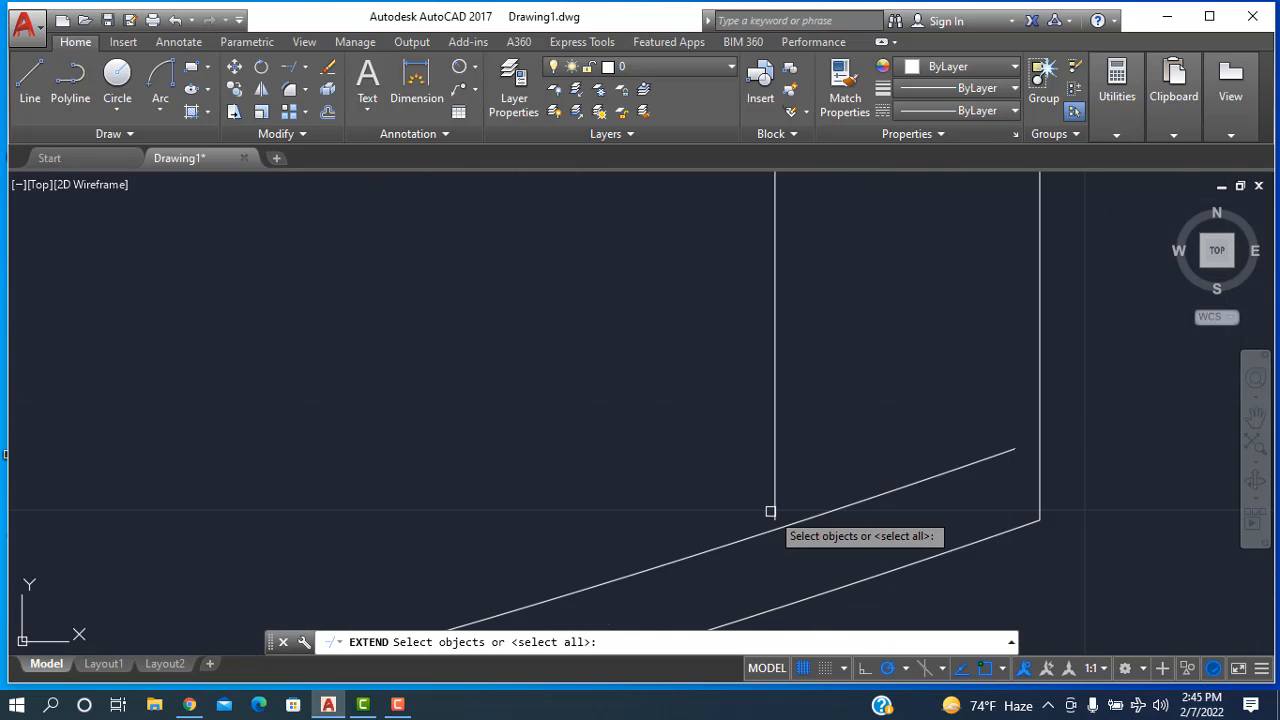
left_click(774, 500)
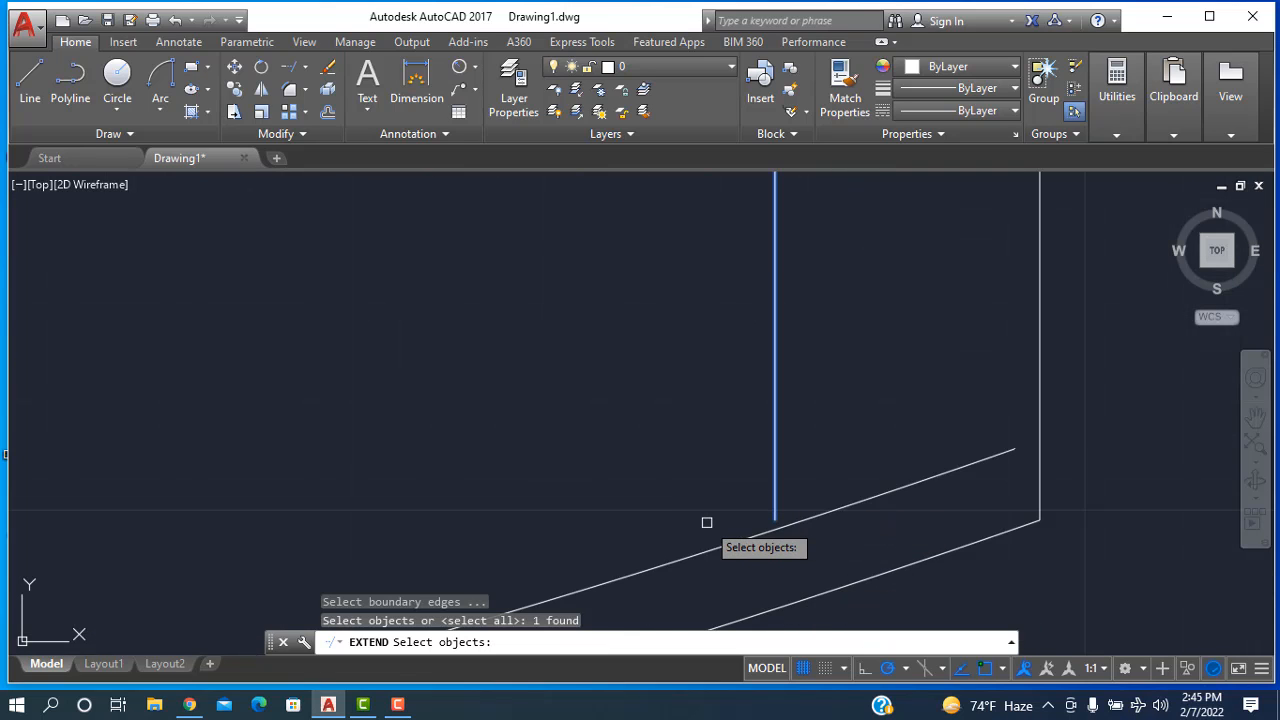
key("Return")
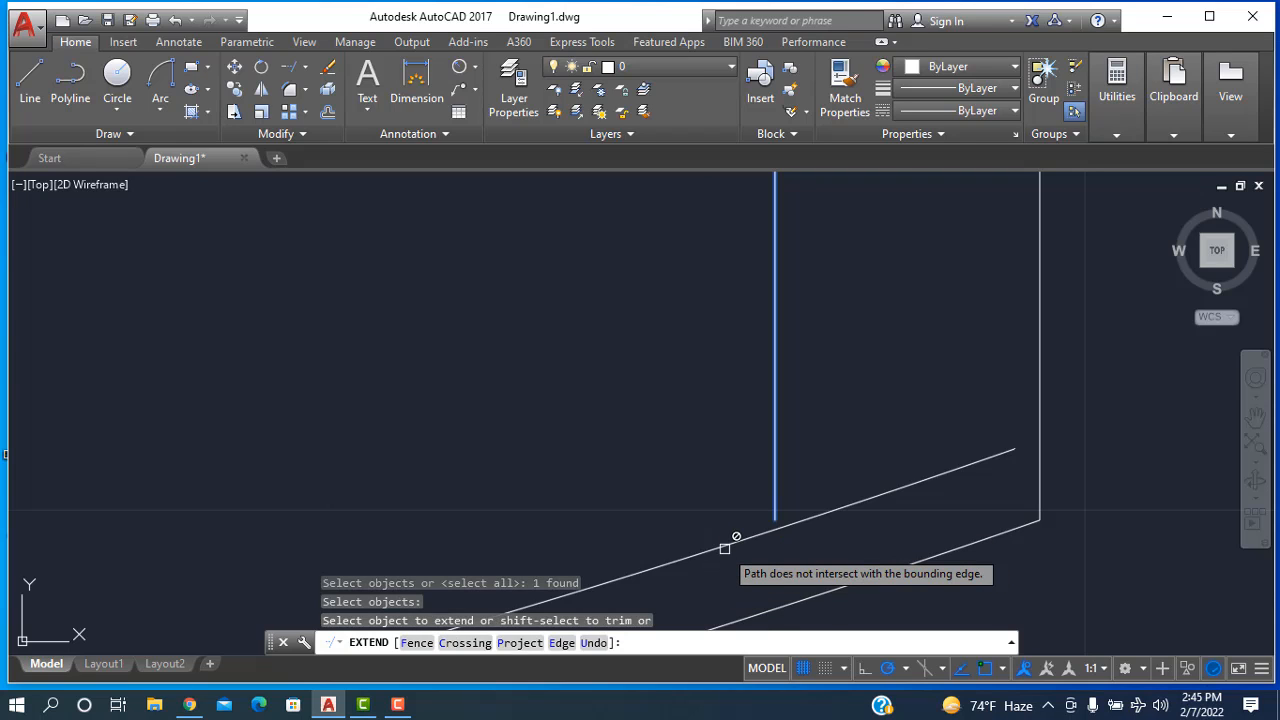
key("Escape")
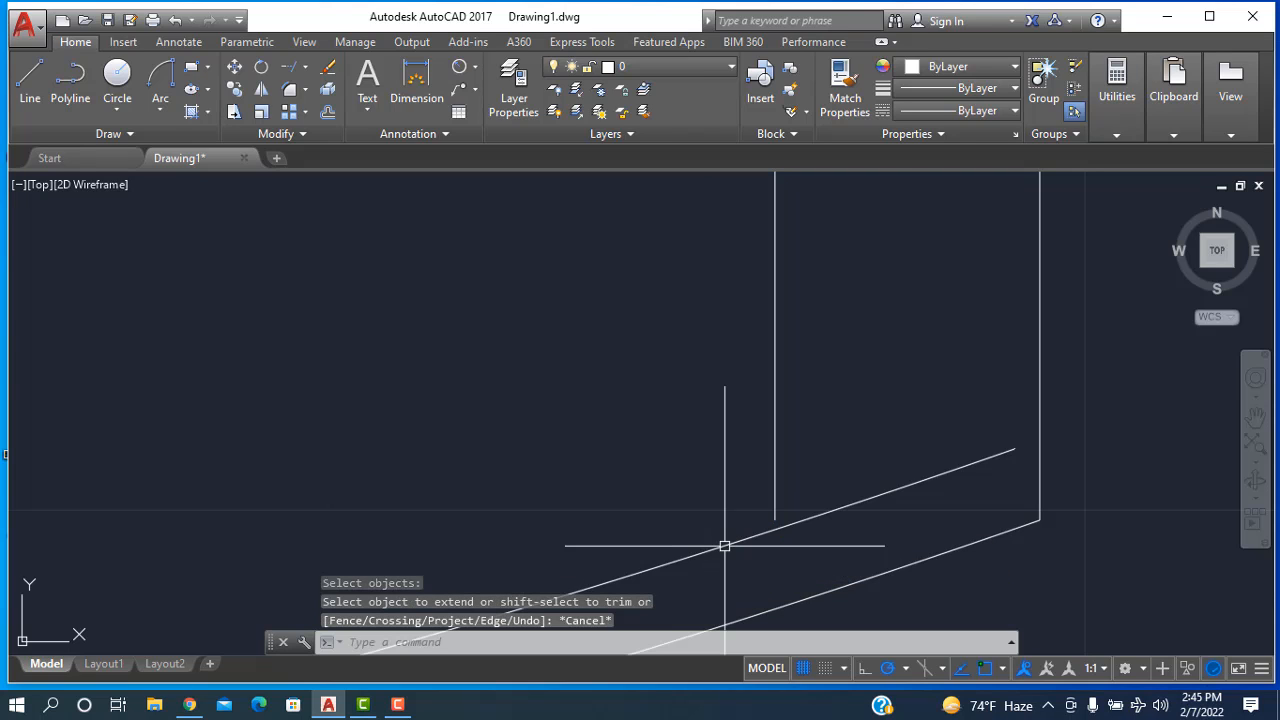
- Extend the mug's inner side lines down to the inner bottom arc, using that arc as the boundary edge
key("Return")
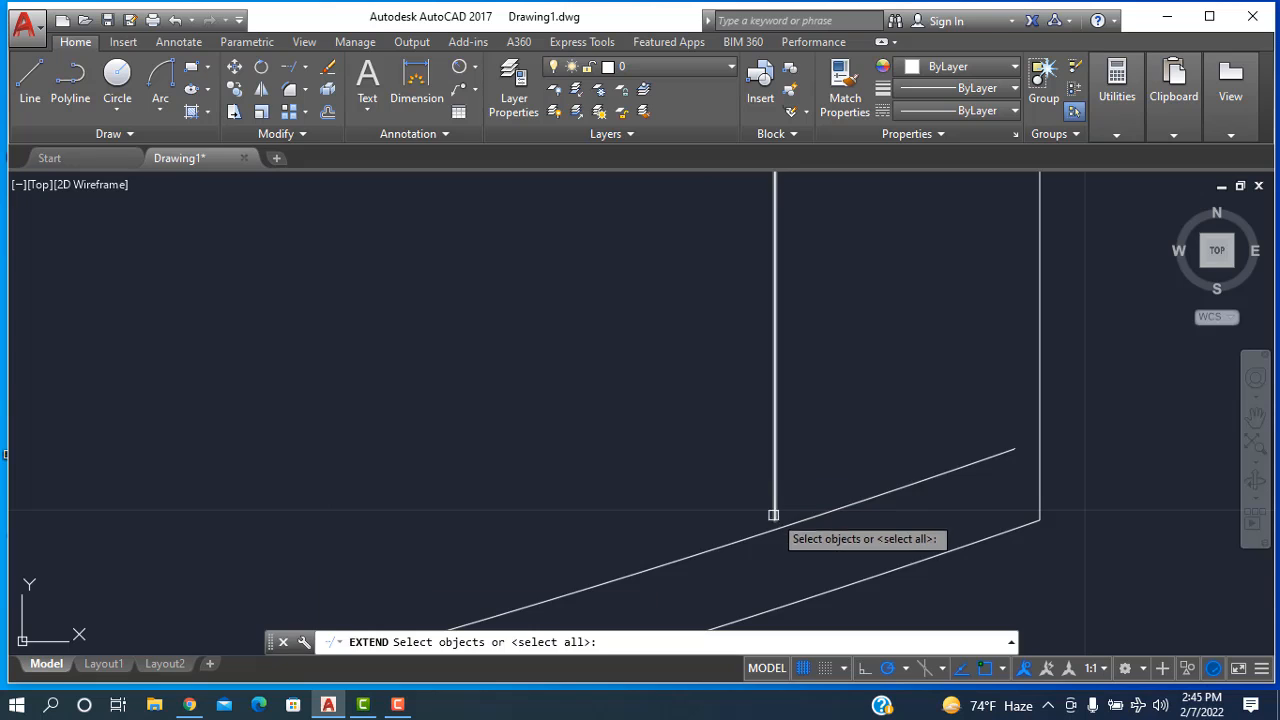
left_click(757, 534)
key("Return")
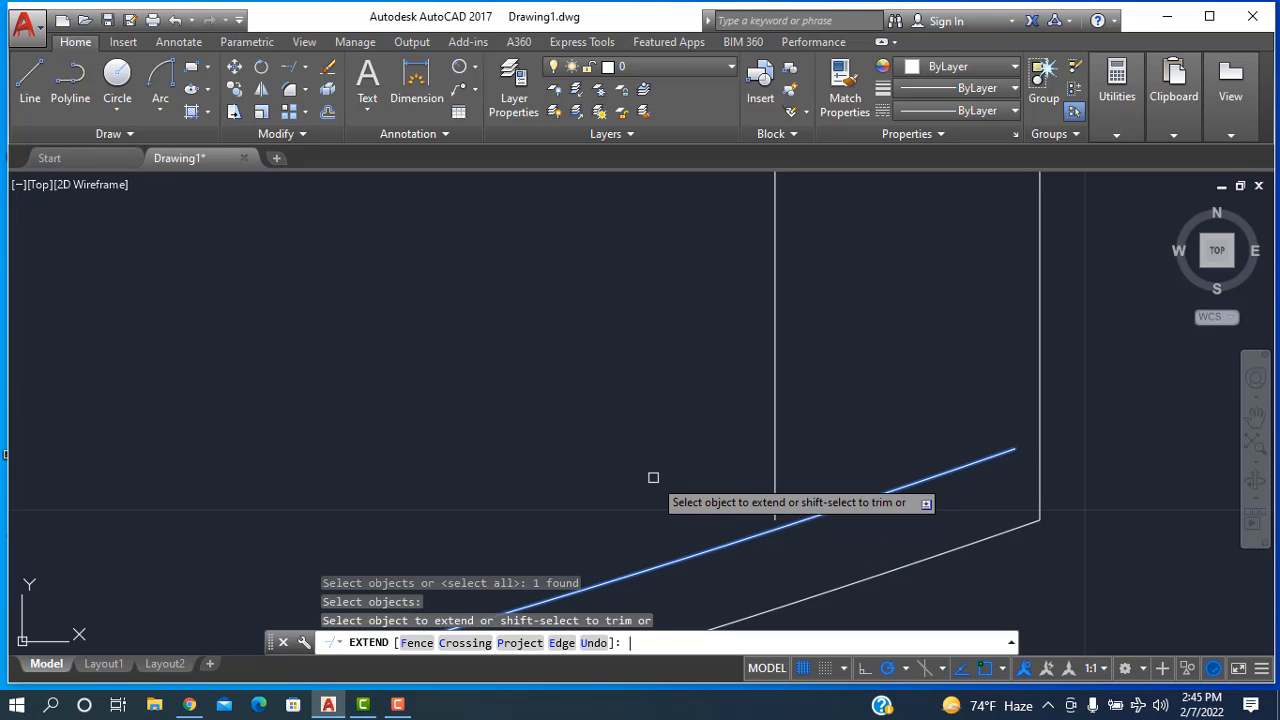
left_click(770, 488)
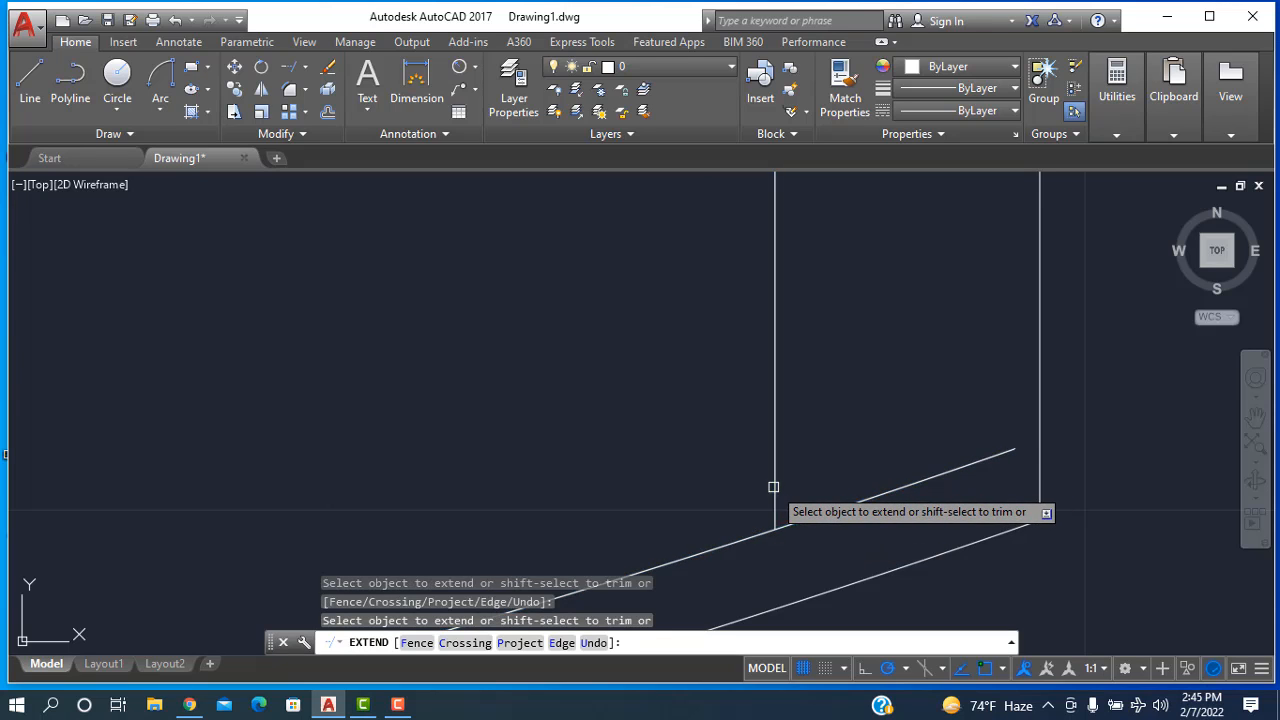
scroll(595, 525, "down", 4)
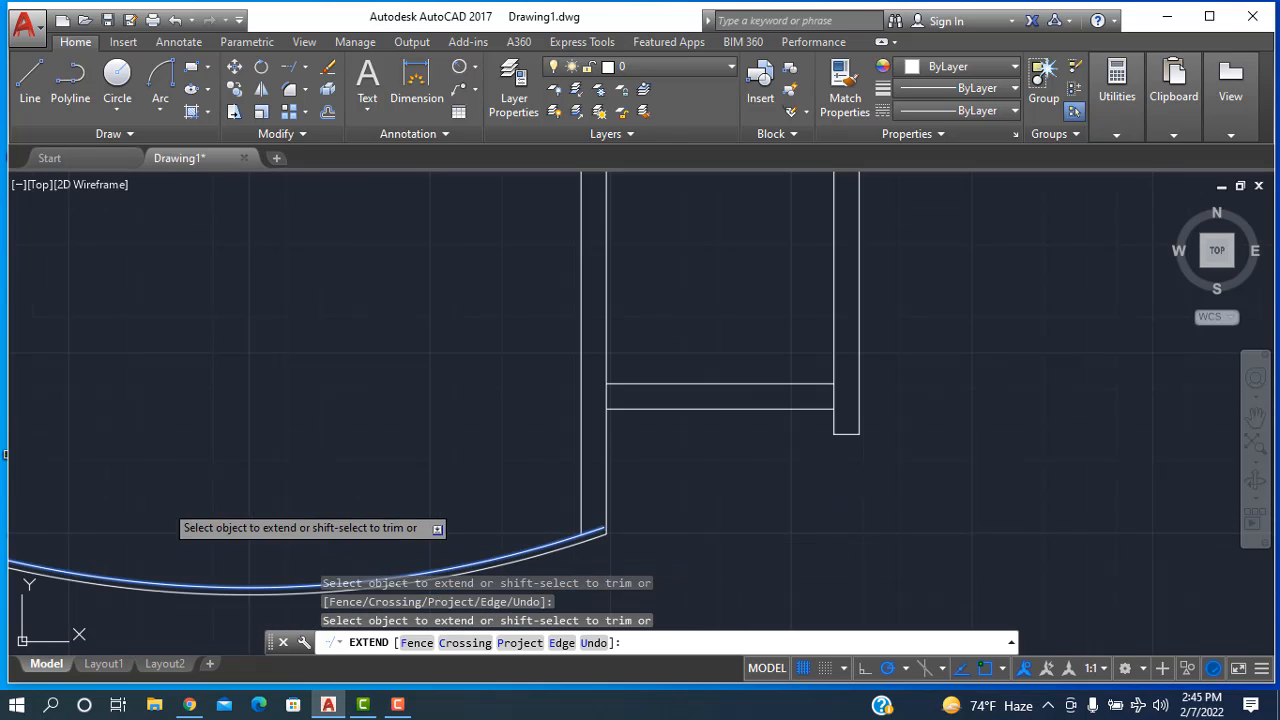
scroll(117, 474, "down", 3)
scroll(103, 489, "up", 5)
scroll(62, 547, "down", 5)
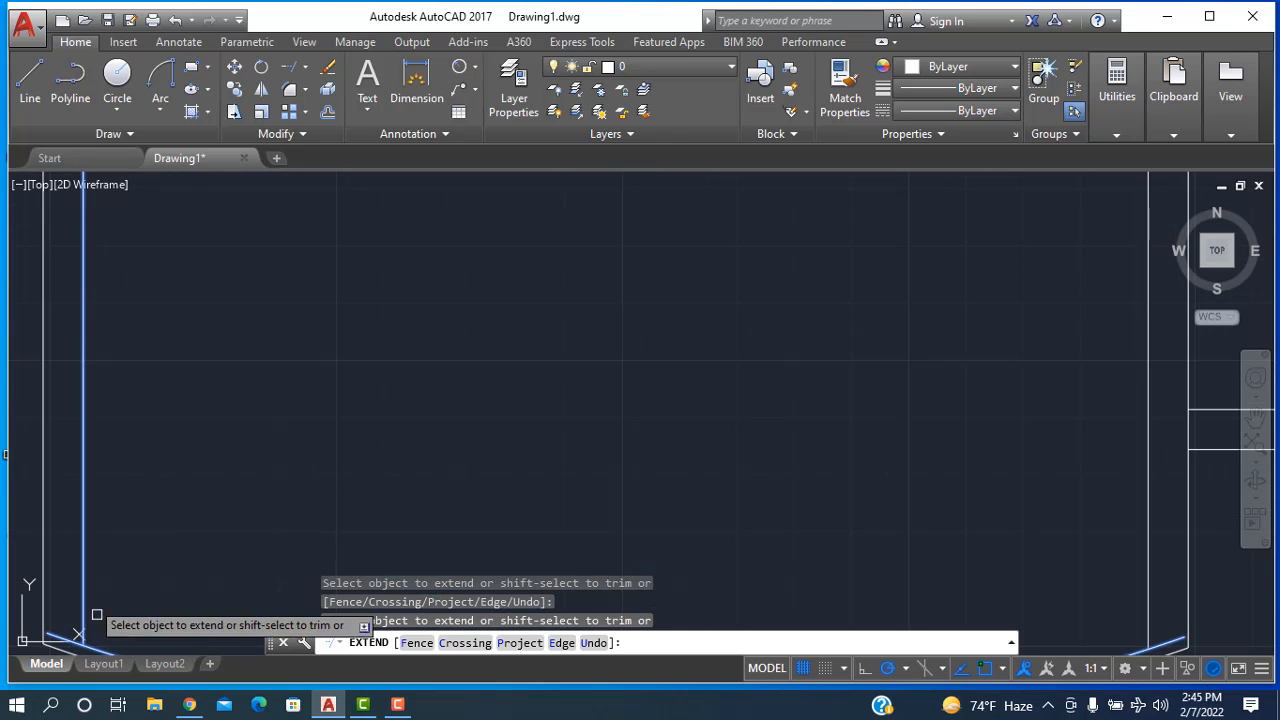
scroll(140, 632, "up", 6)
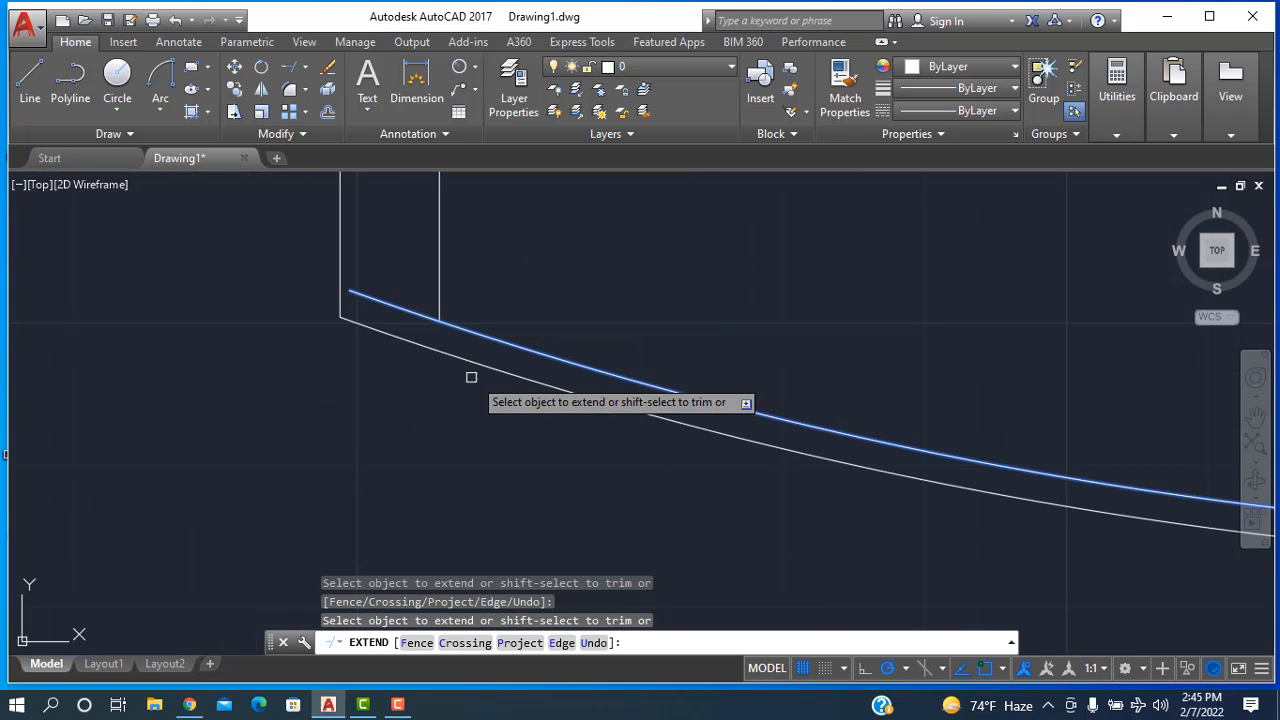
key("Escape")
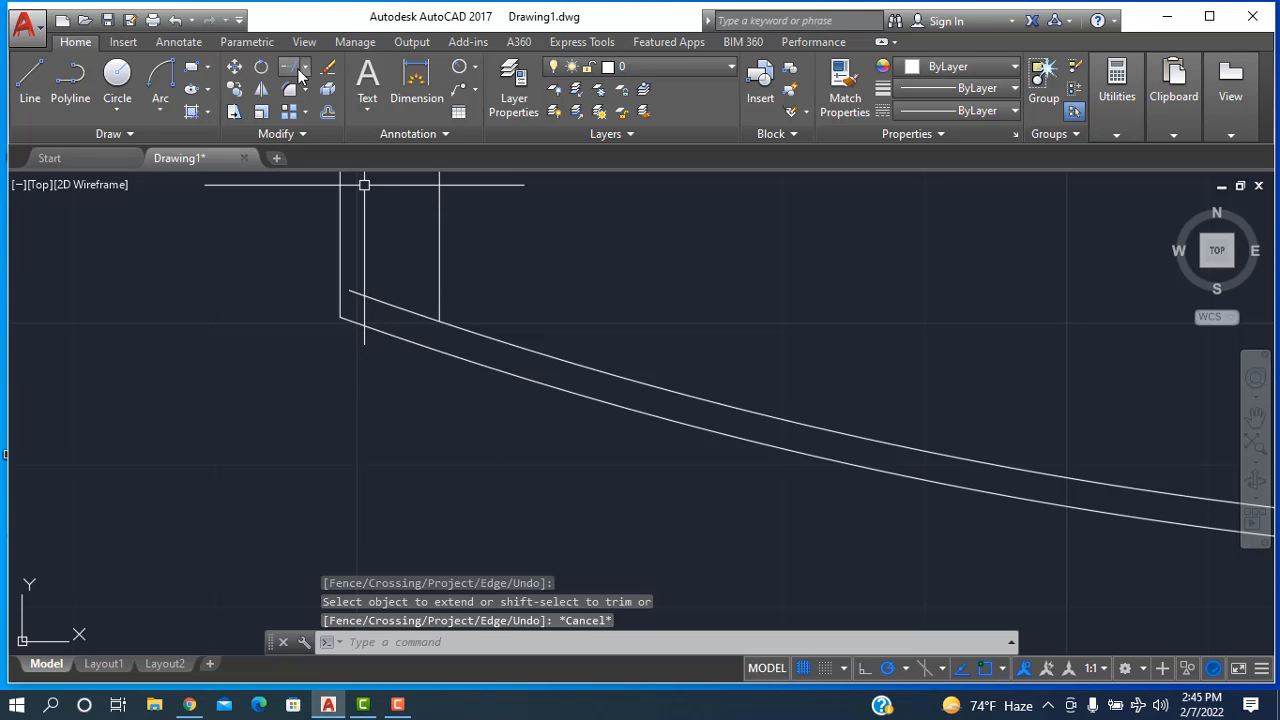
- Trim the inner bottom arc's ends that protrude past the inner side lines at both lower corners of the mug
left_click(318, 97)
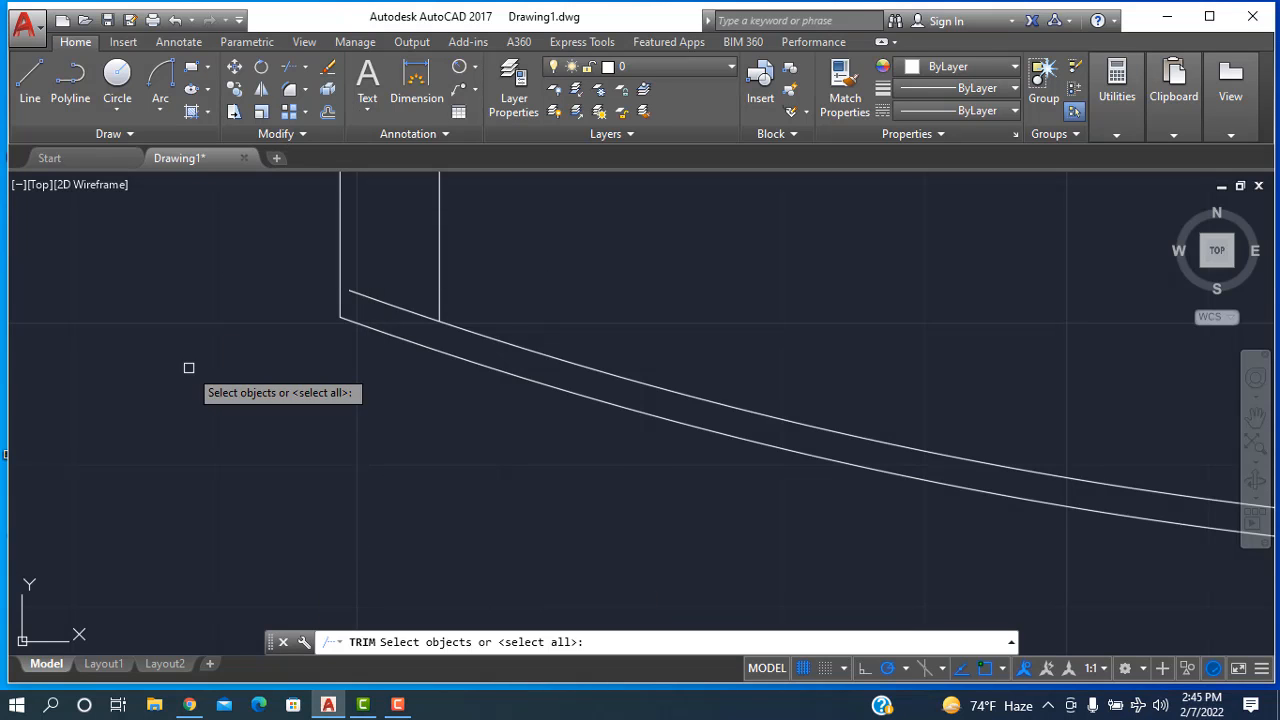
key("Return")
left_click(409, 305)
scroll(470, 380, "down", 5)
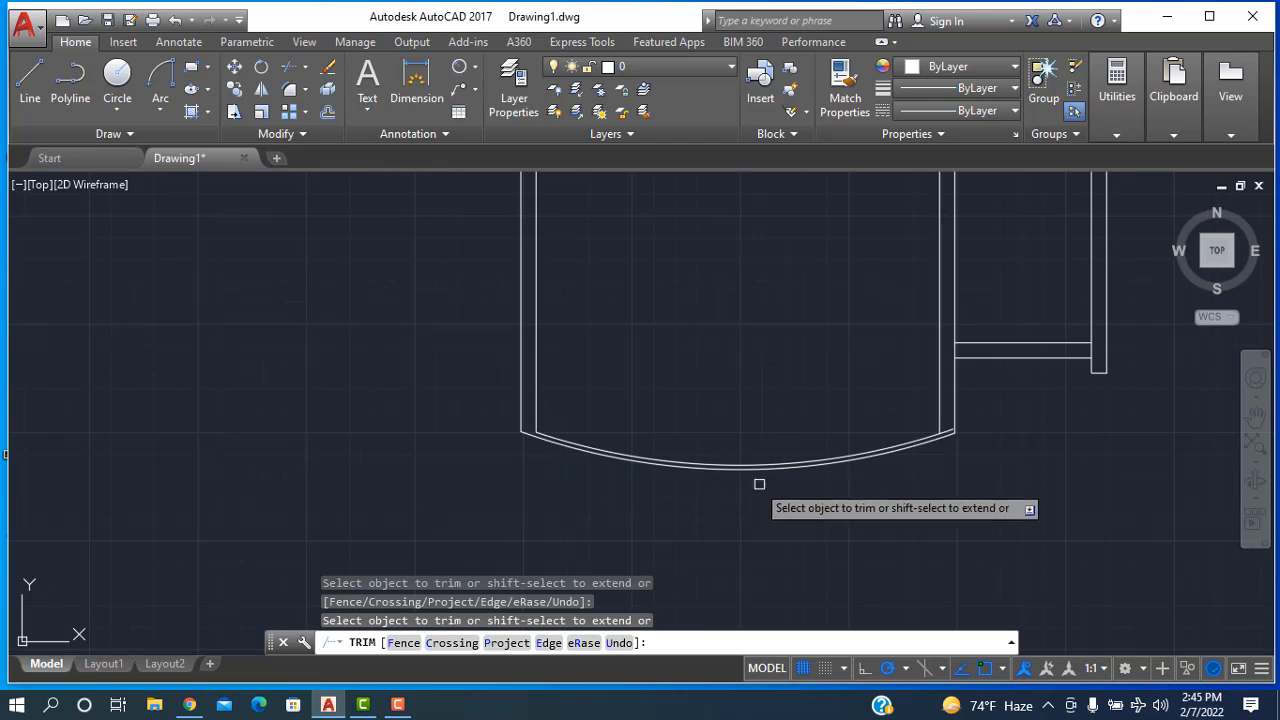
scroll(883, 392, "up", 5)
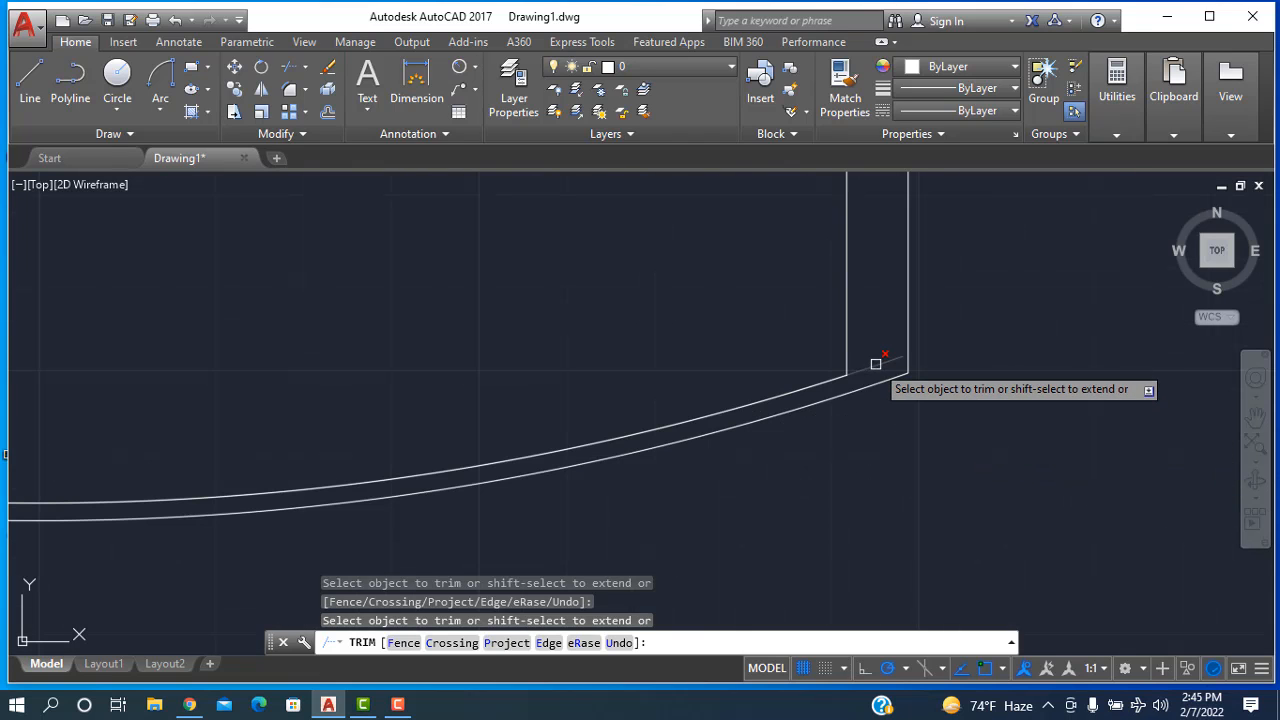
scroll(874, 449, "down", 10)
scroll(873, 377, "up", 5)
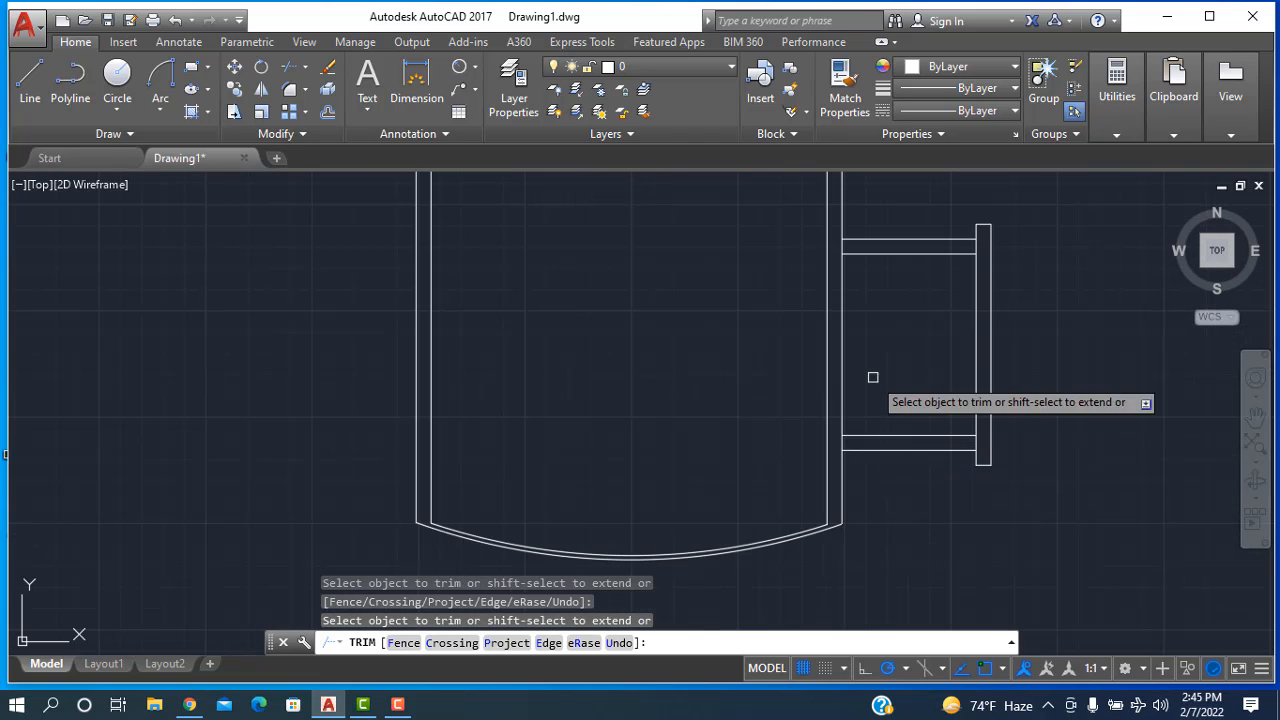
scroll(775, 385, "down", 5)
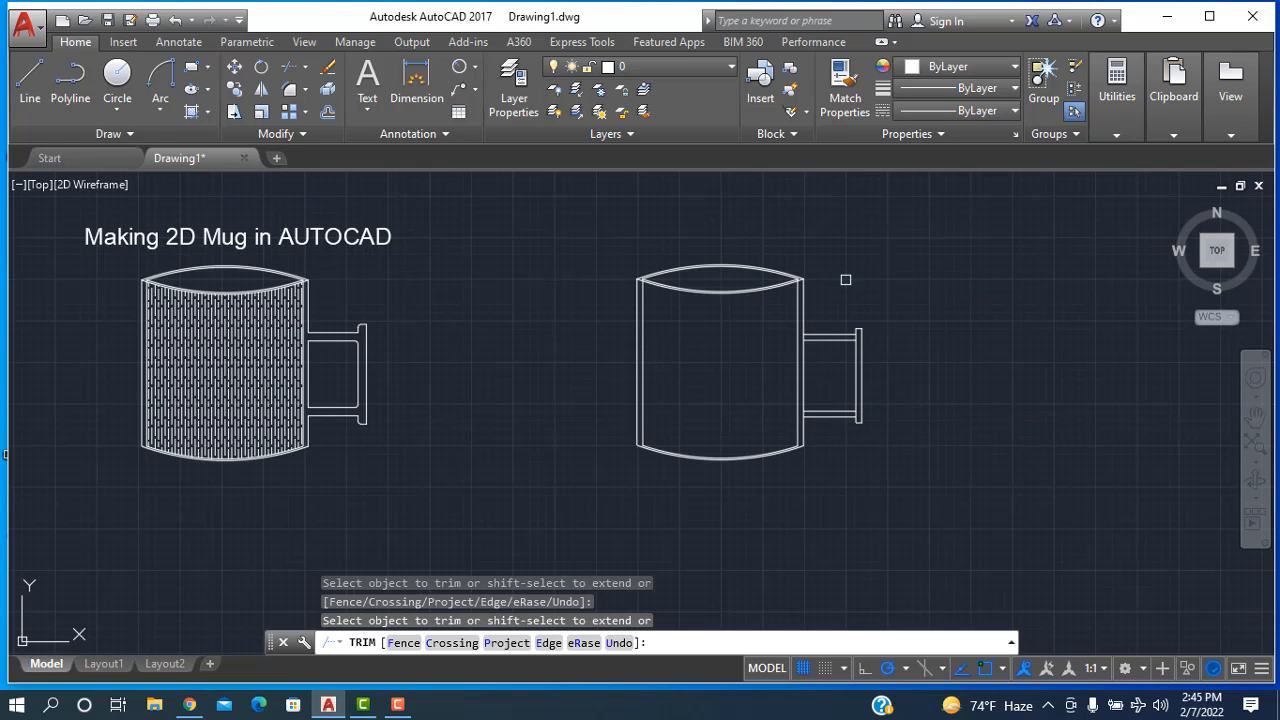
key("Escape")
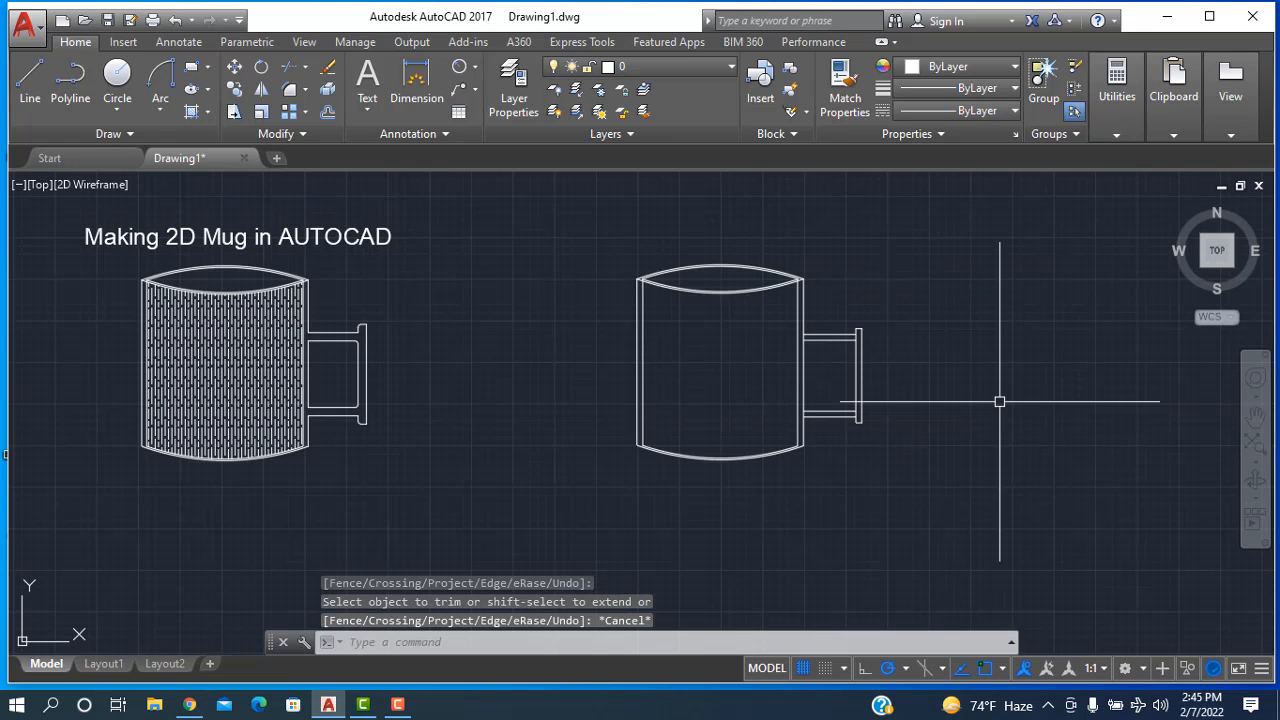
- Fillet the upper mug-side corner of the handle's vertical bar with a radius of 0.2
scroll(874, 340, "up", 8)
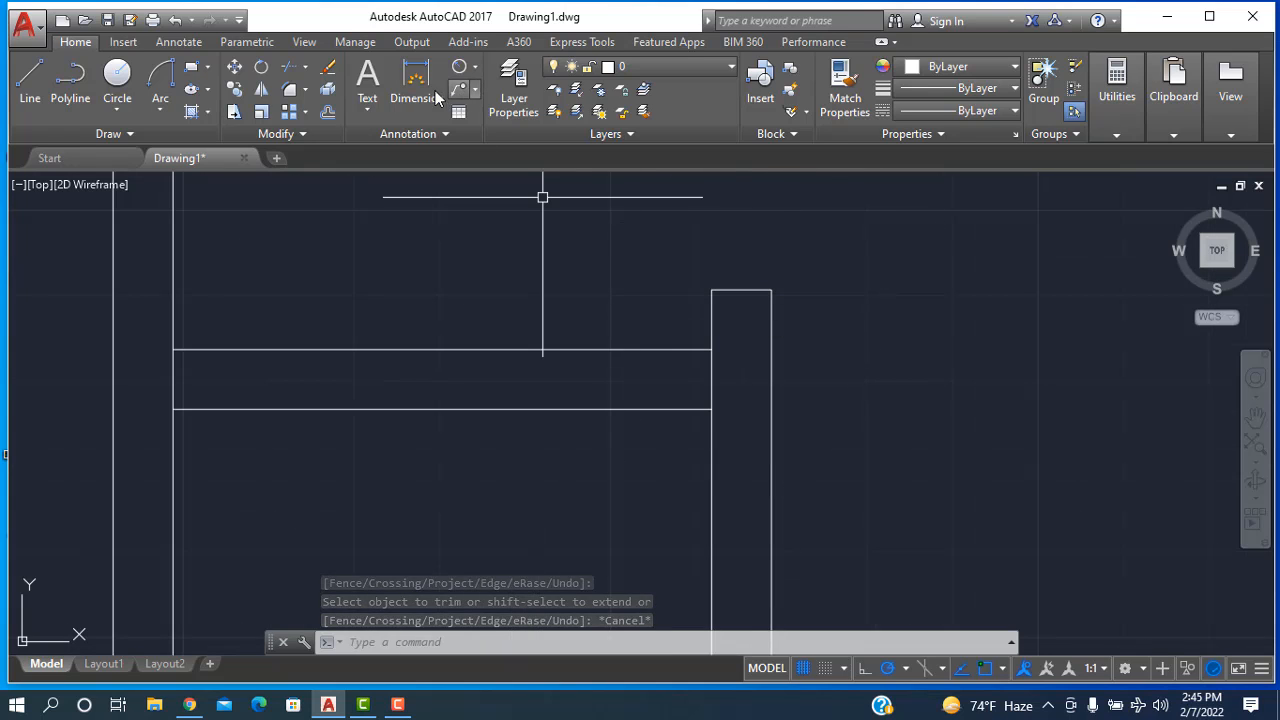
left_click(307, 90)
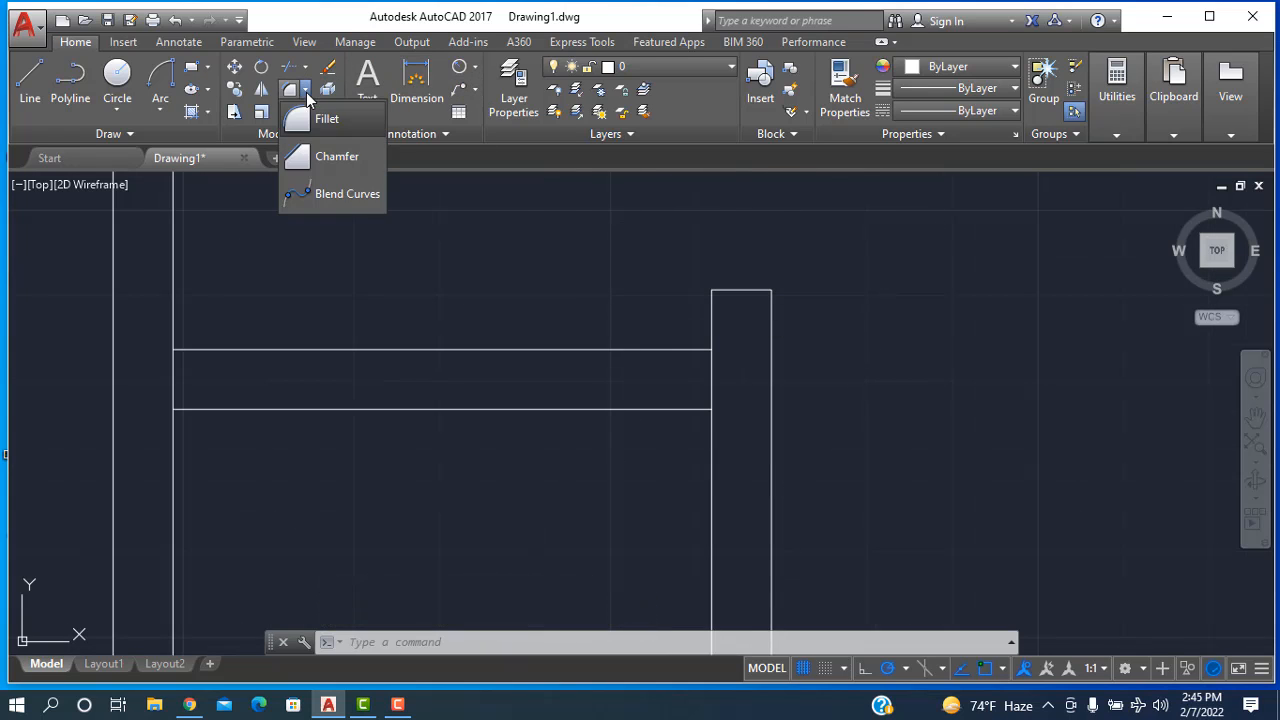
left_click(298, 117)
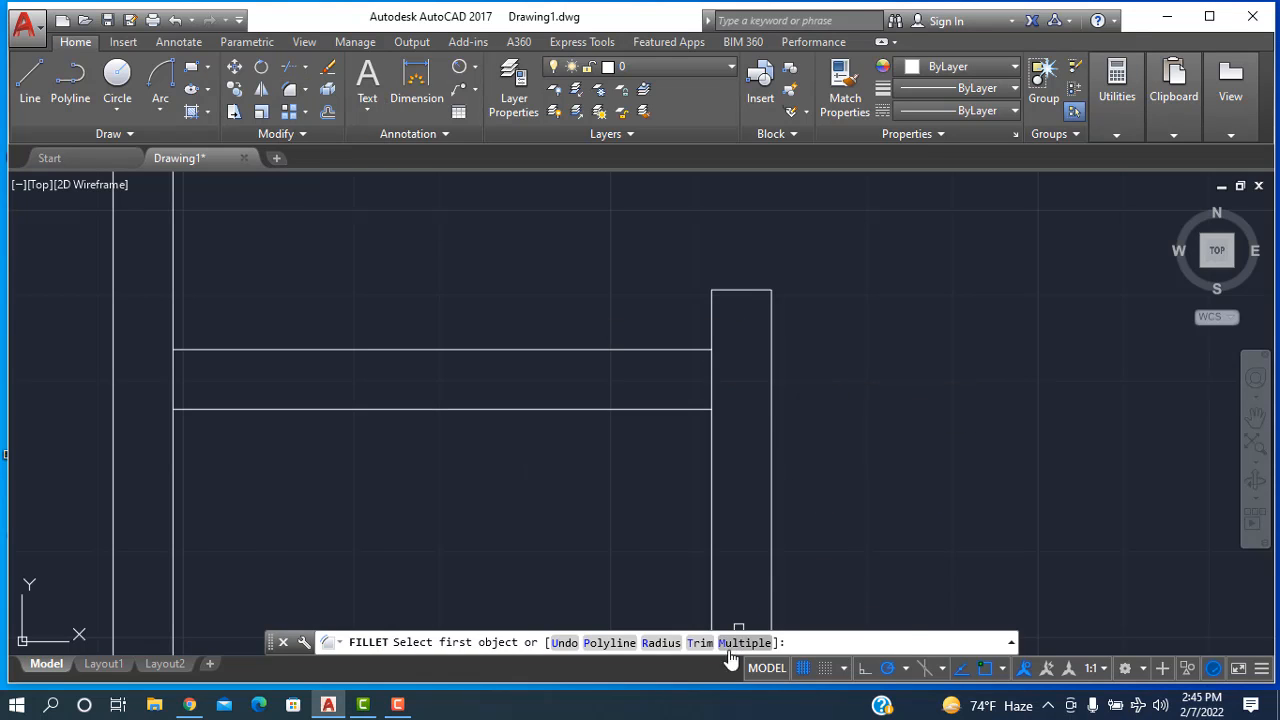
left_click(661, 643)
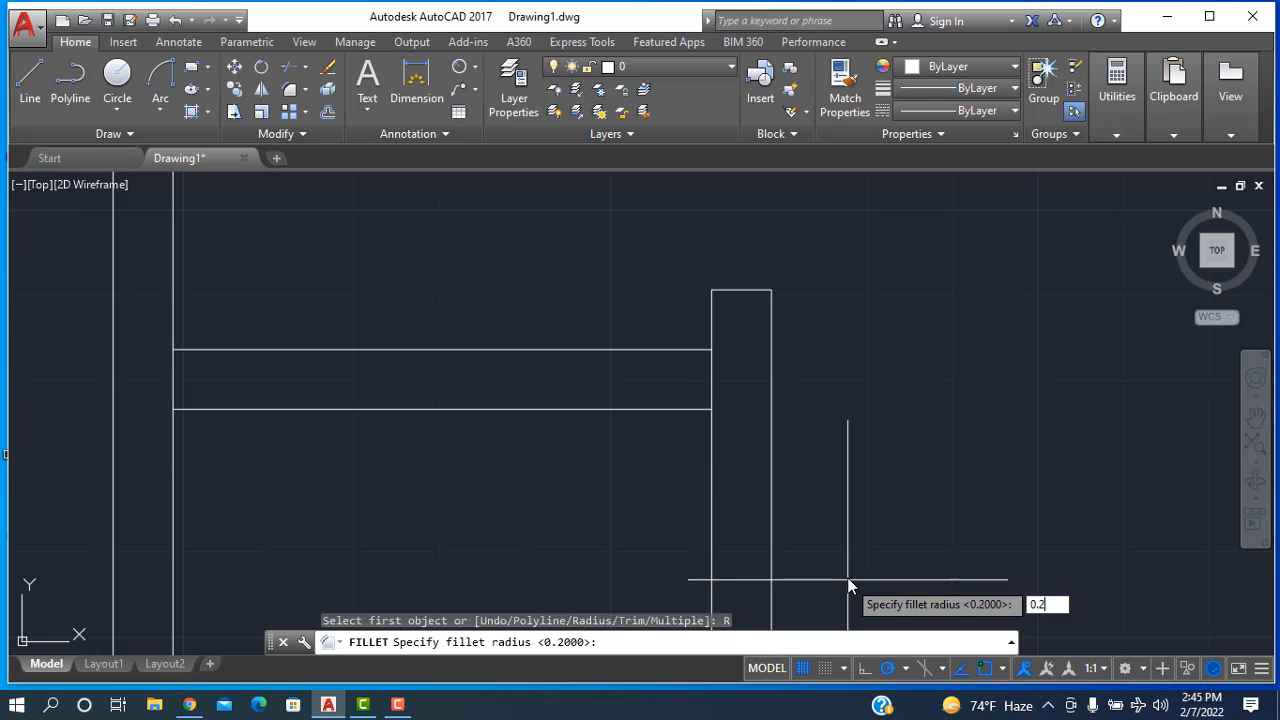
type("0.2")
key("Return")
left_click(720, 294)
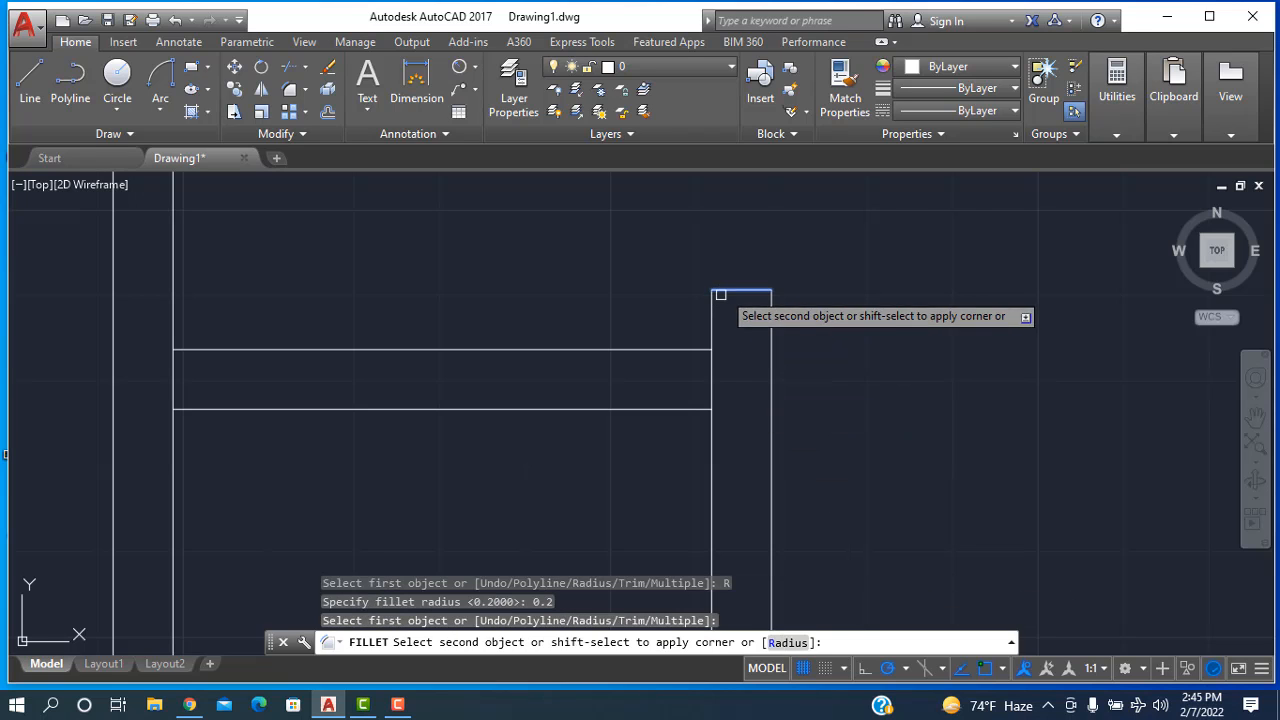
left_click(711, 343)
scroll(714, 343, "up", 1)
scroll(748, 483, "down", 3)
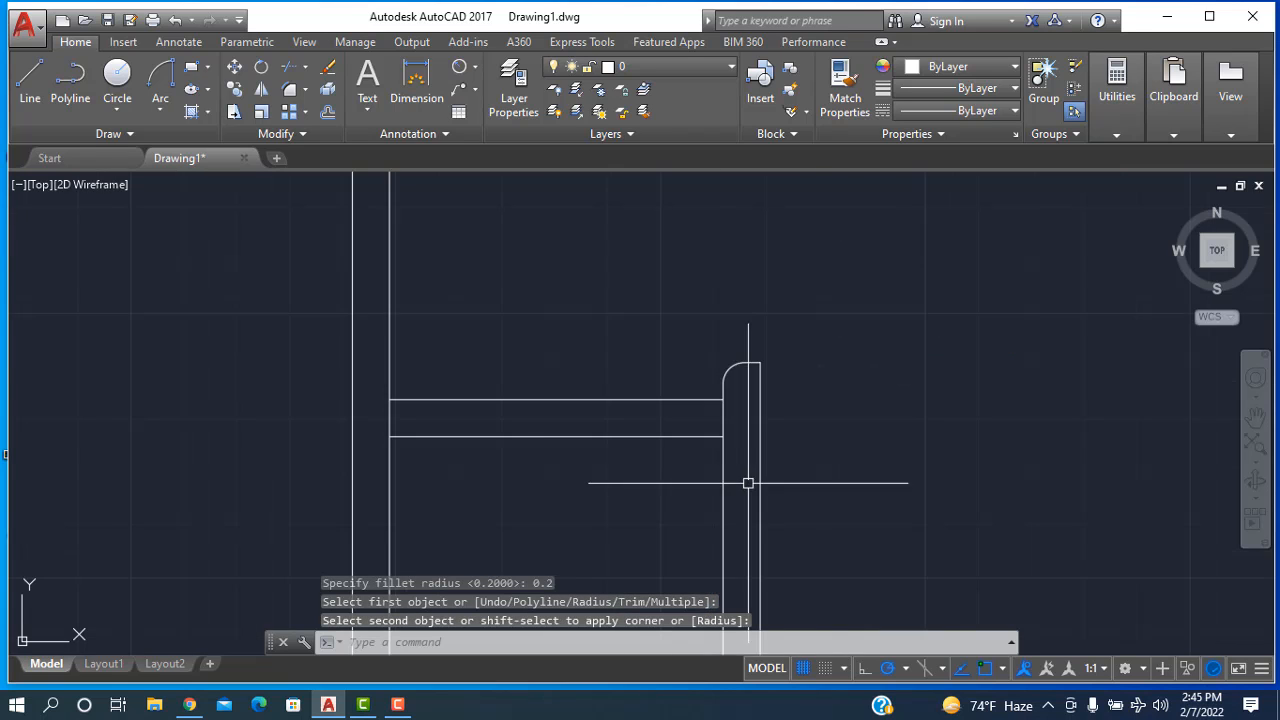
scroll(748, 483, "down", 3)
scroll(628, 444, "up", 3)
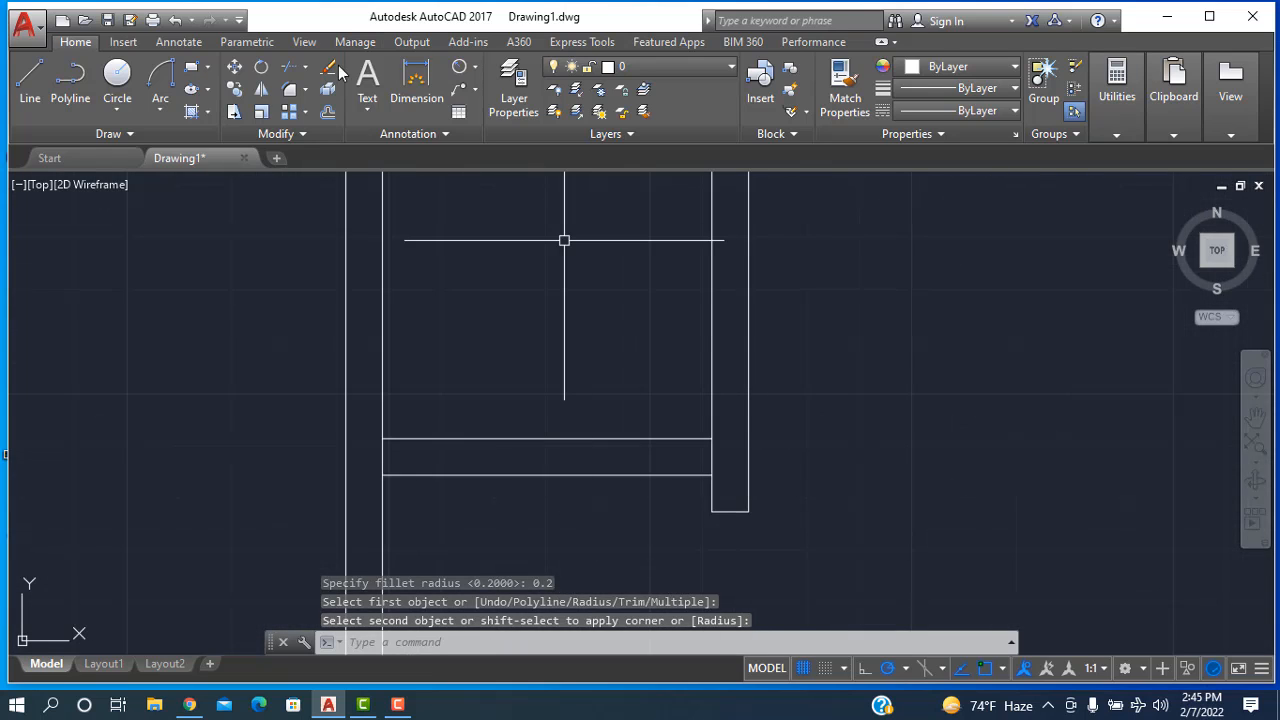
key("Return")
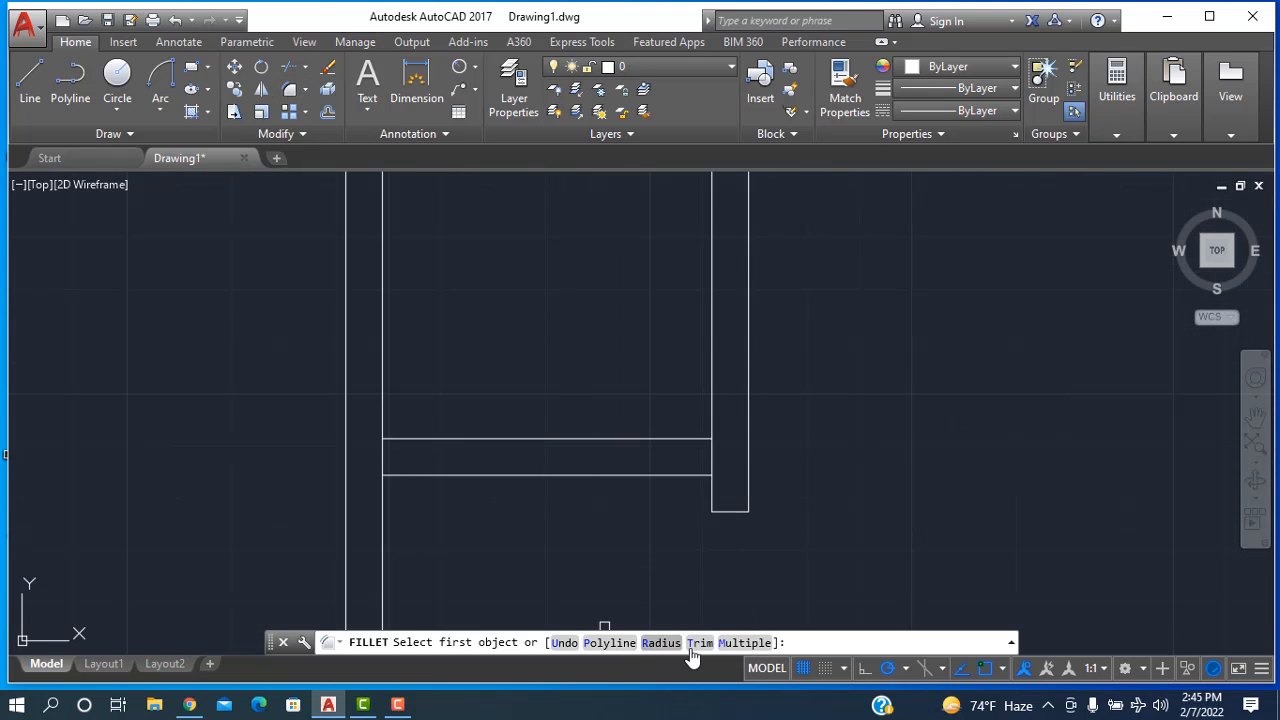
left_click(662, 643)
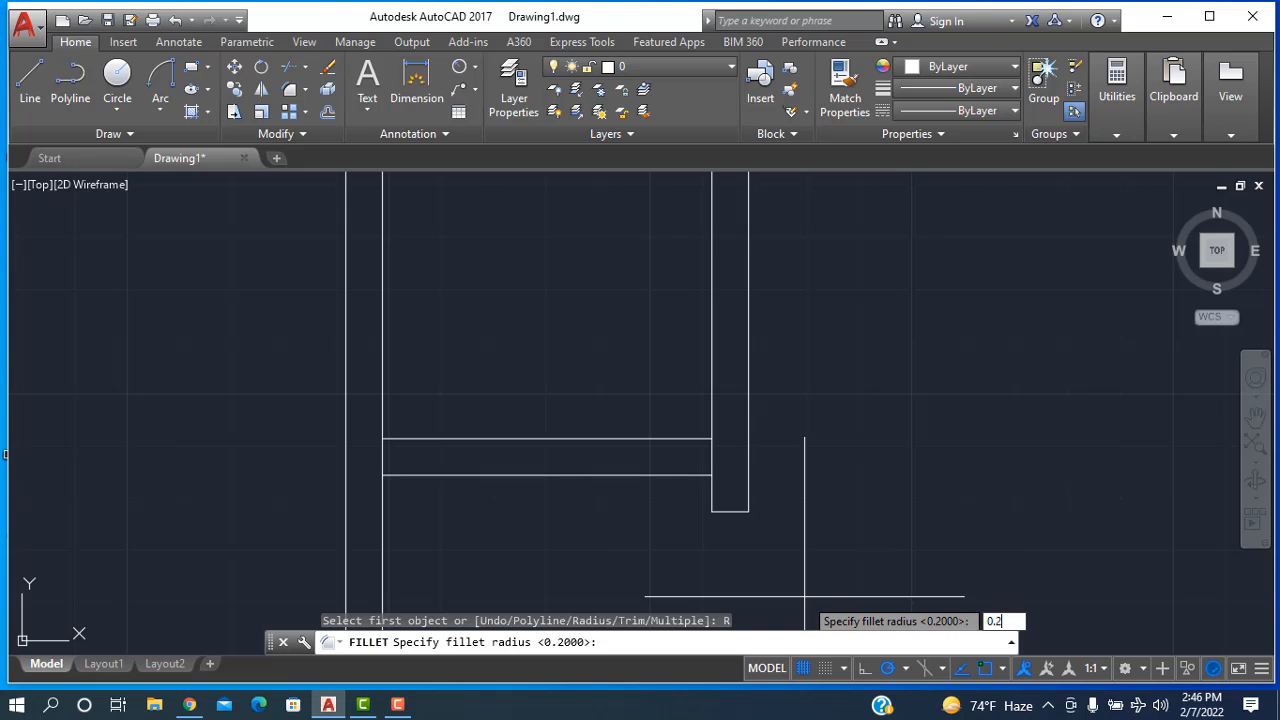
key("Return")
left_click(687, 475)
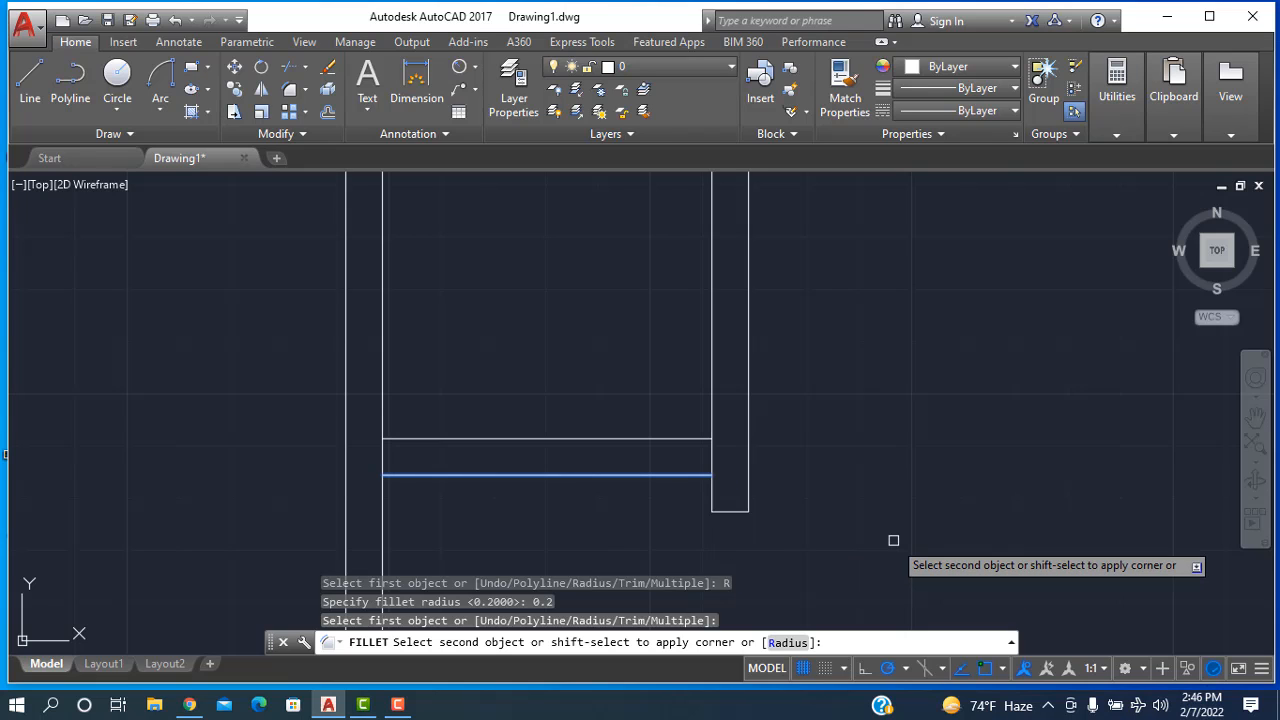
key("Escape")
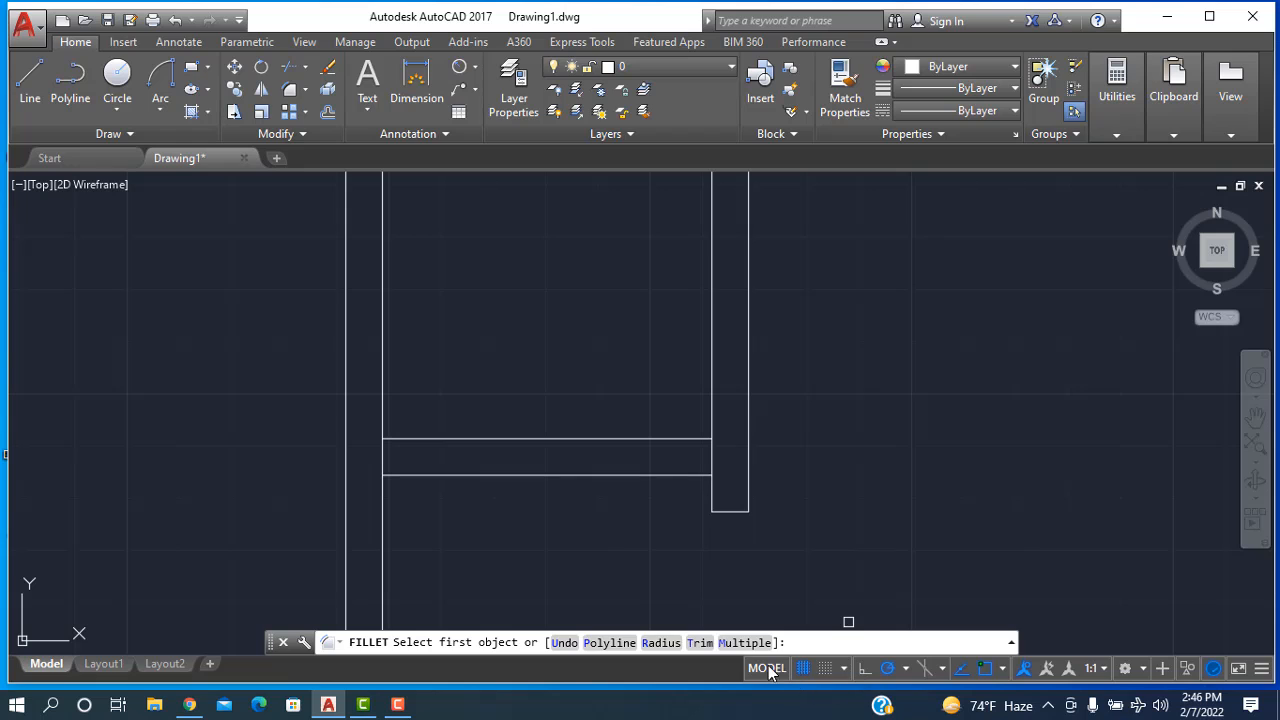
- Fillet the lower mug-side corner of the handle's vertical bar with a radius of 0.2
left_click(661, 643)
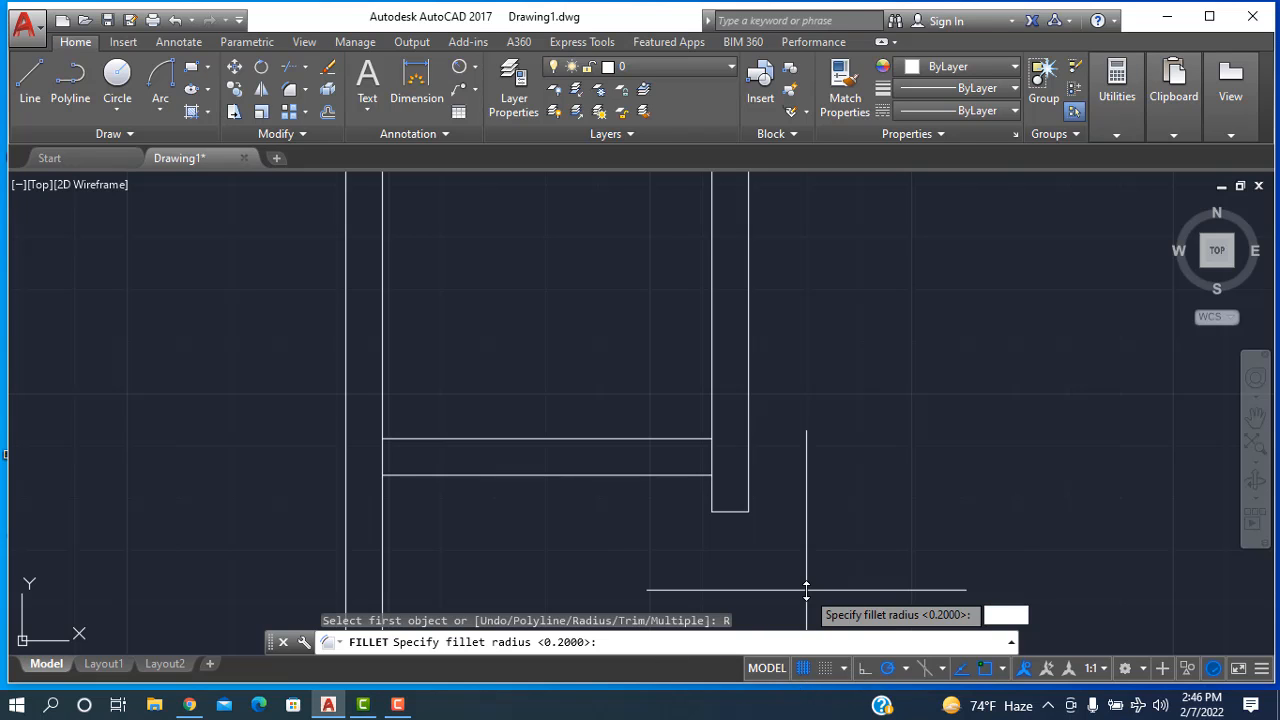
type("0.2")
key("Return")
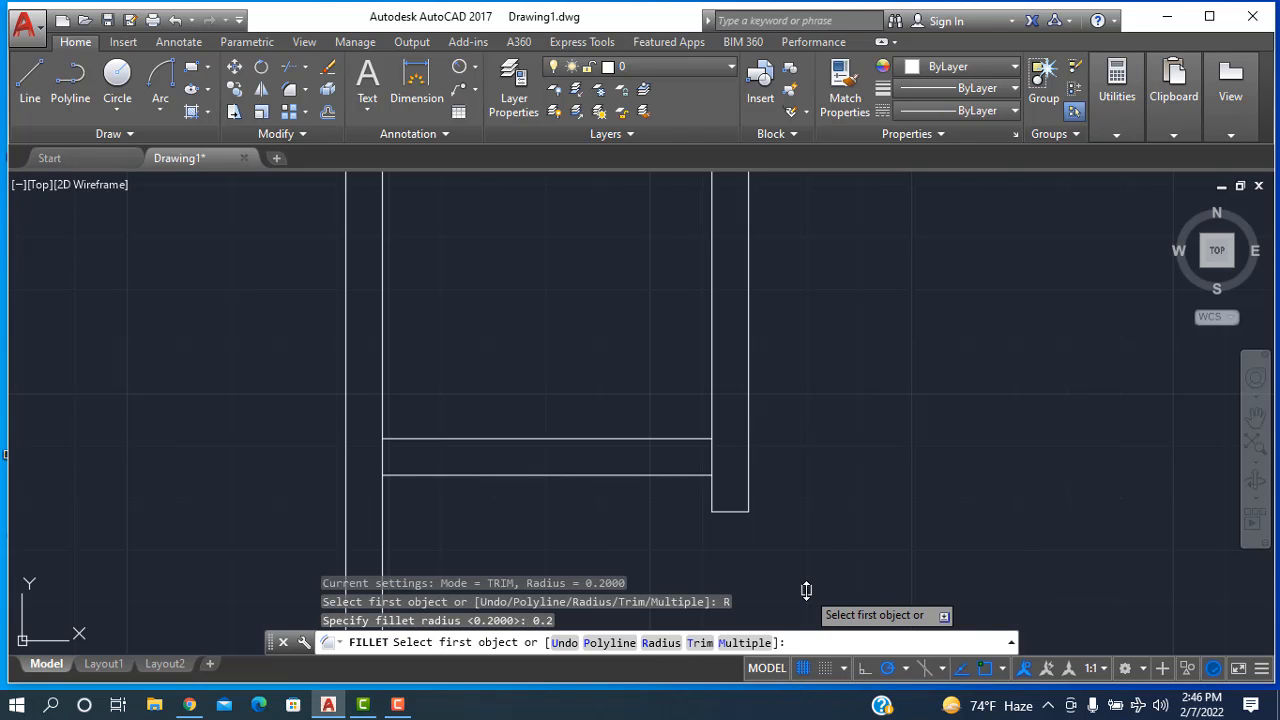
left_click(711, 495)
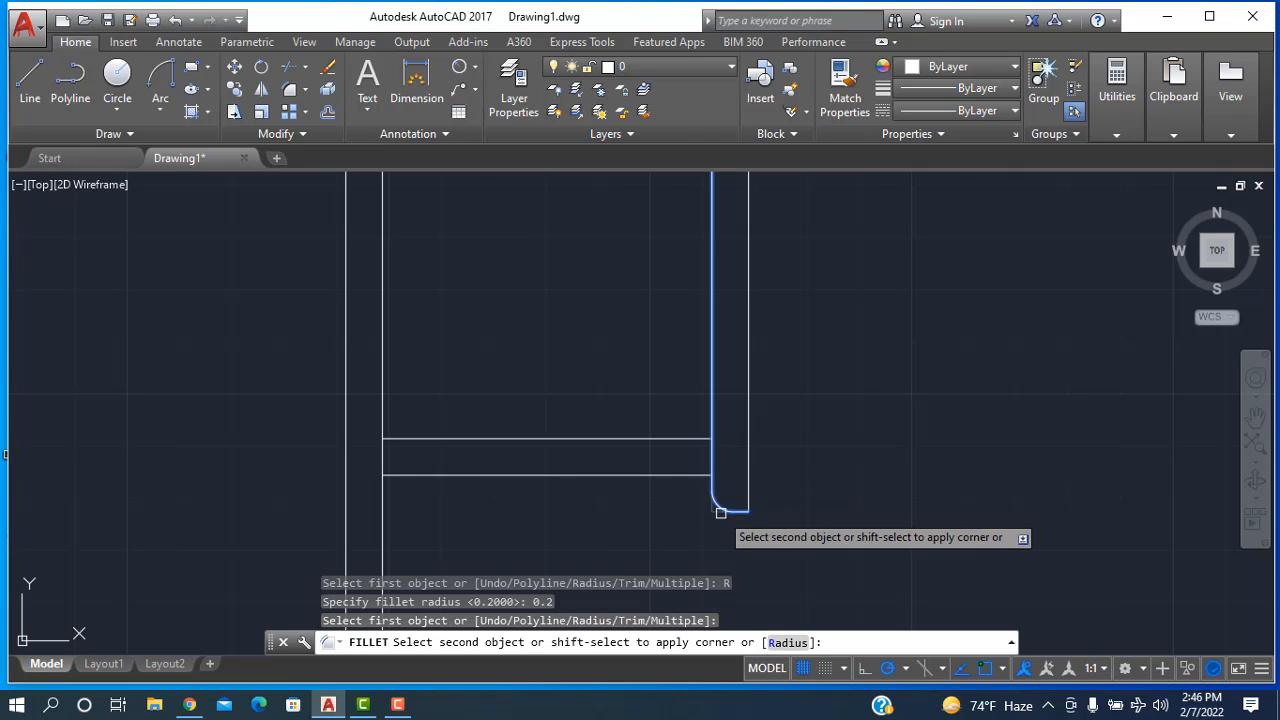
left_click(723, 511)
- Fillet the handle opening's lower inner corner with radius 0.2, between the lower crossbar's upper line and the vertical bar's inner line
scroll(650, 536, "up", 2)
scroll(711, 538, "down", 4)
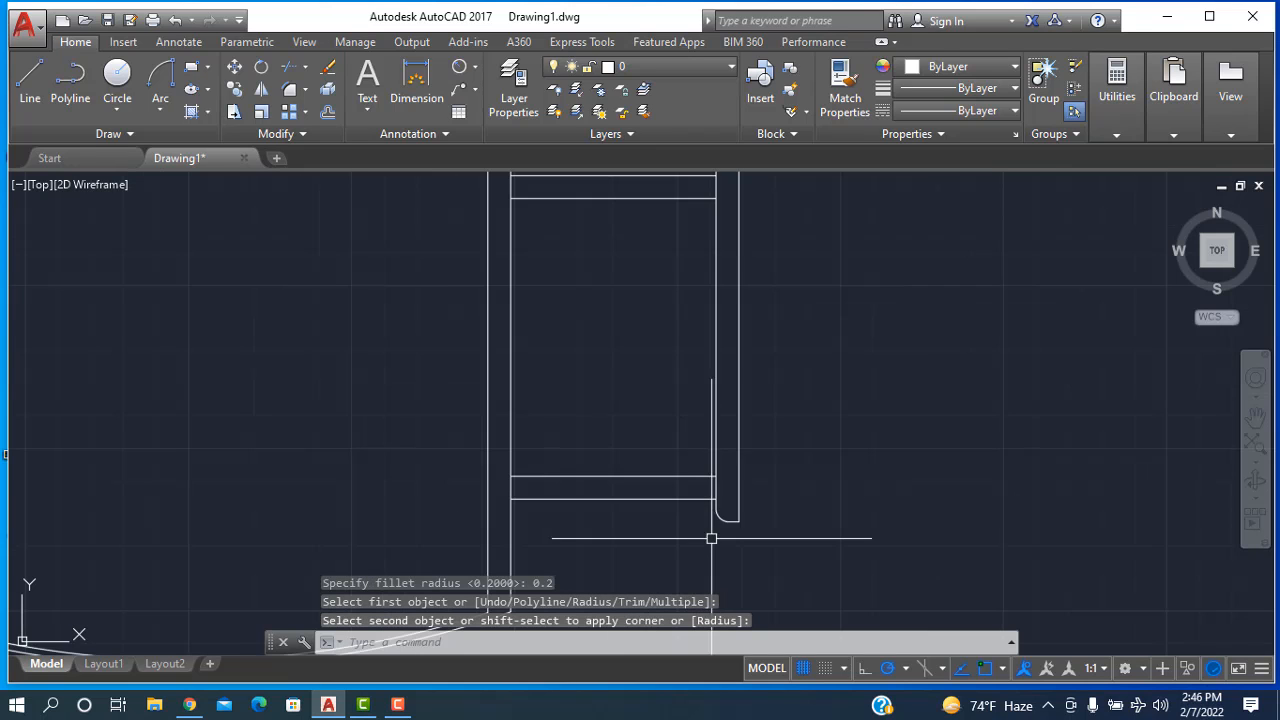
scroll(846, 529, "down", 3)
scroll(748, 540, "up", 3)
scroll(751, 537, "down", 4)
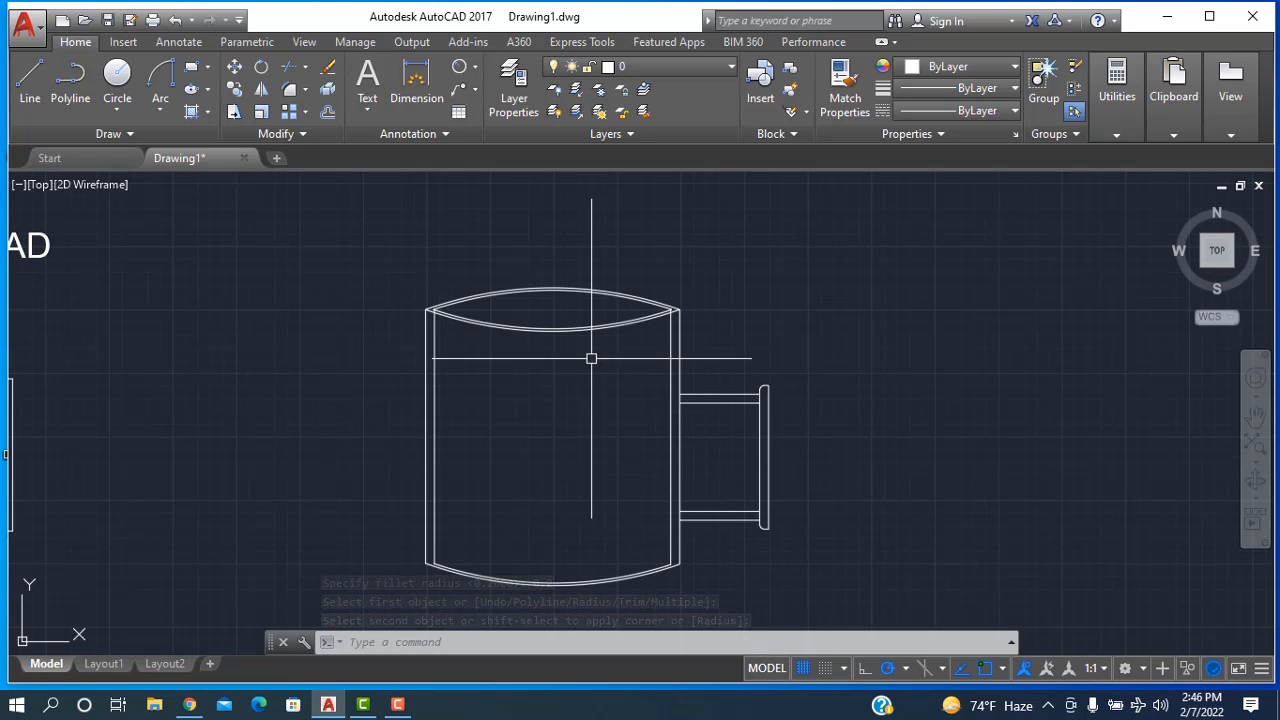
left_click(291, 91)
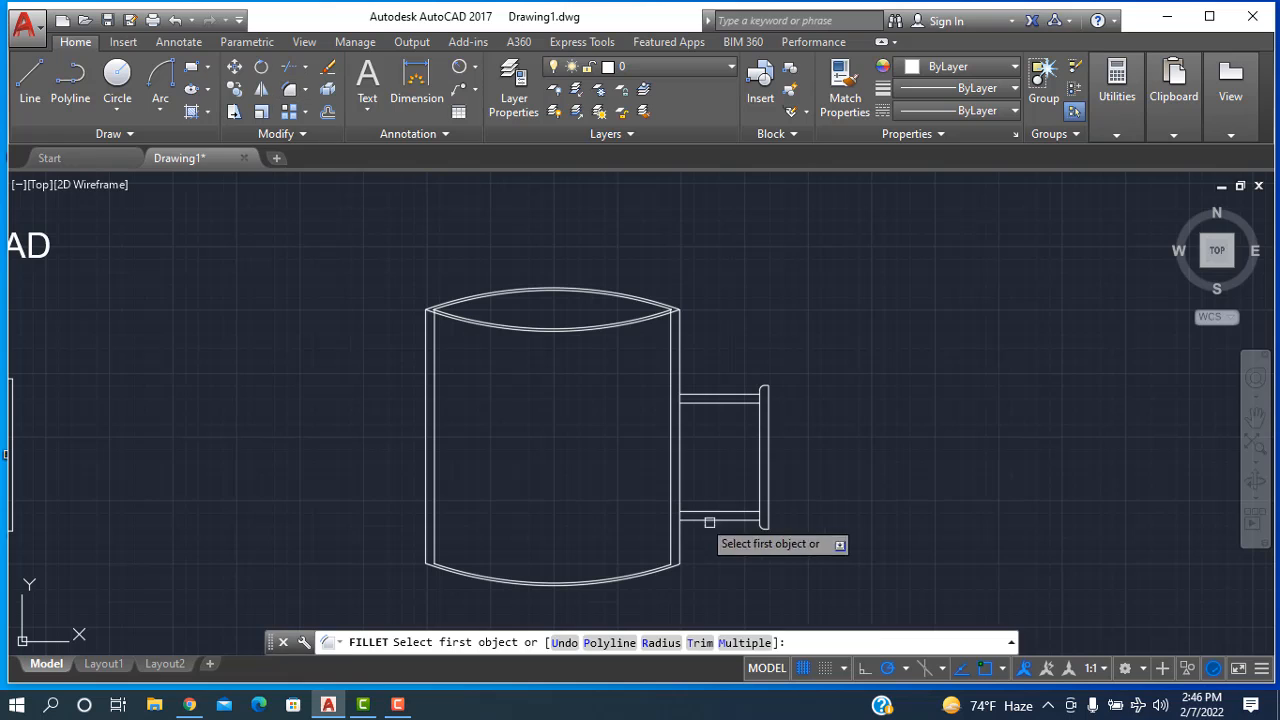
left_click(660, 642)
type("0.2")
key("Return")
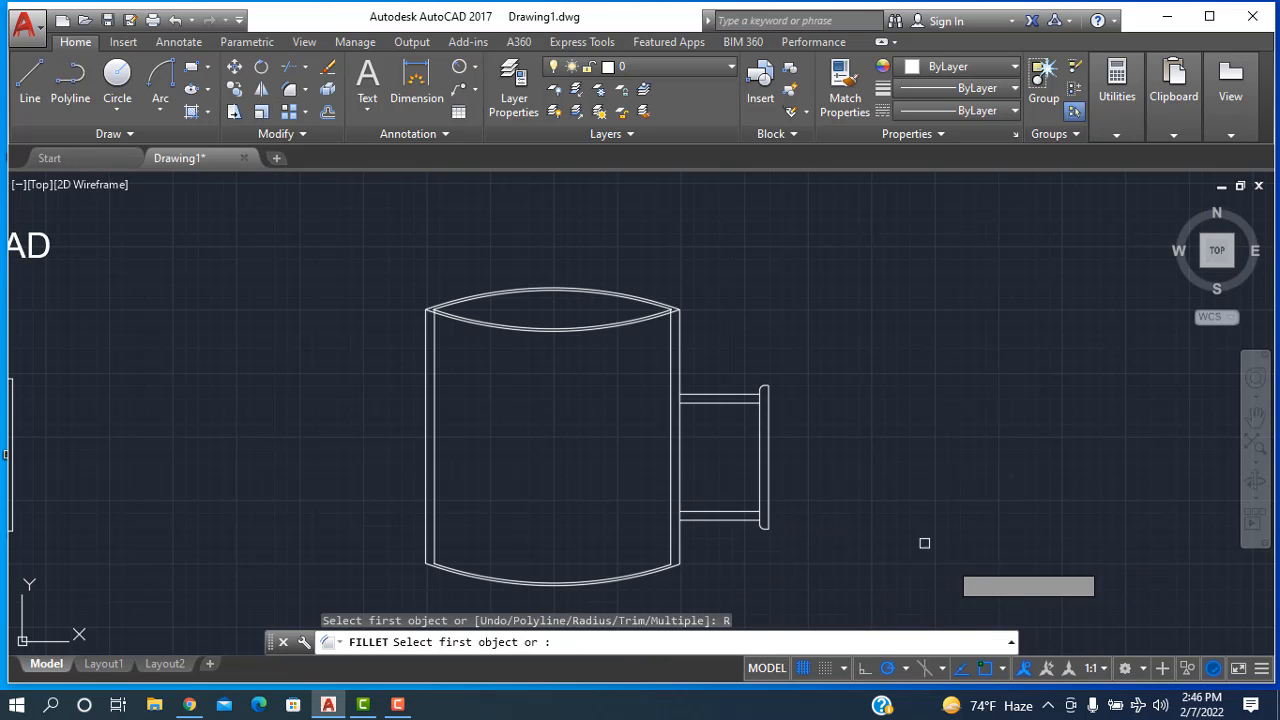
scroll(766, 590, "up", 5)
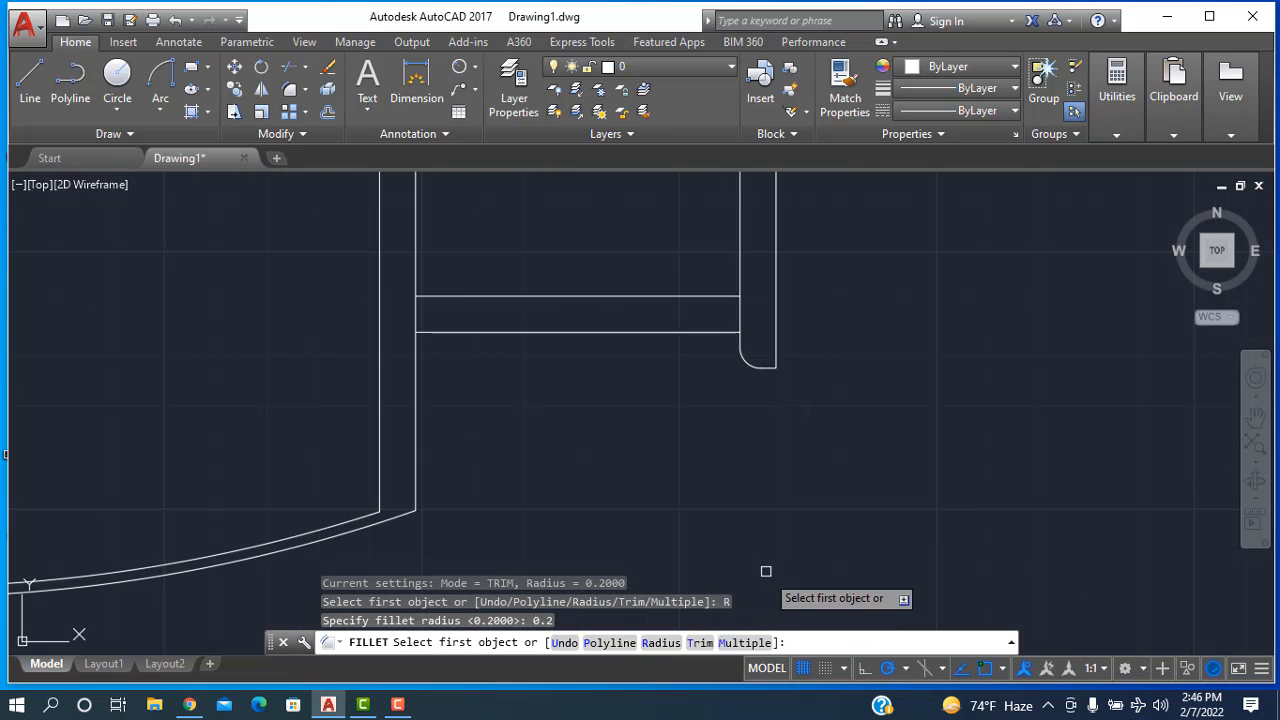
left_click(723, 296)
left_click(742, 275)
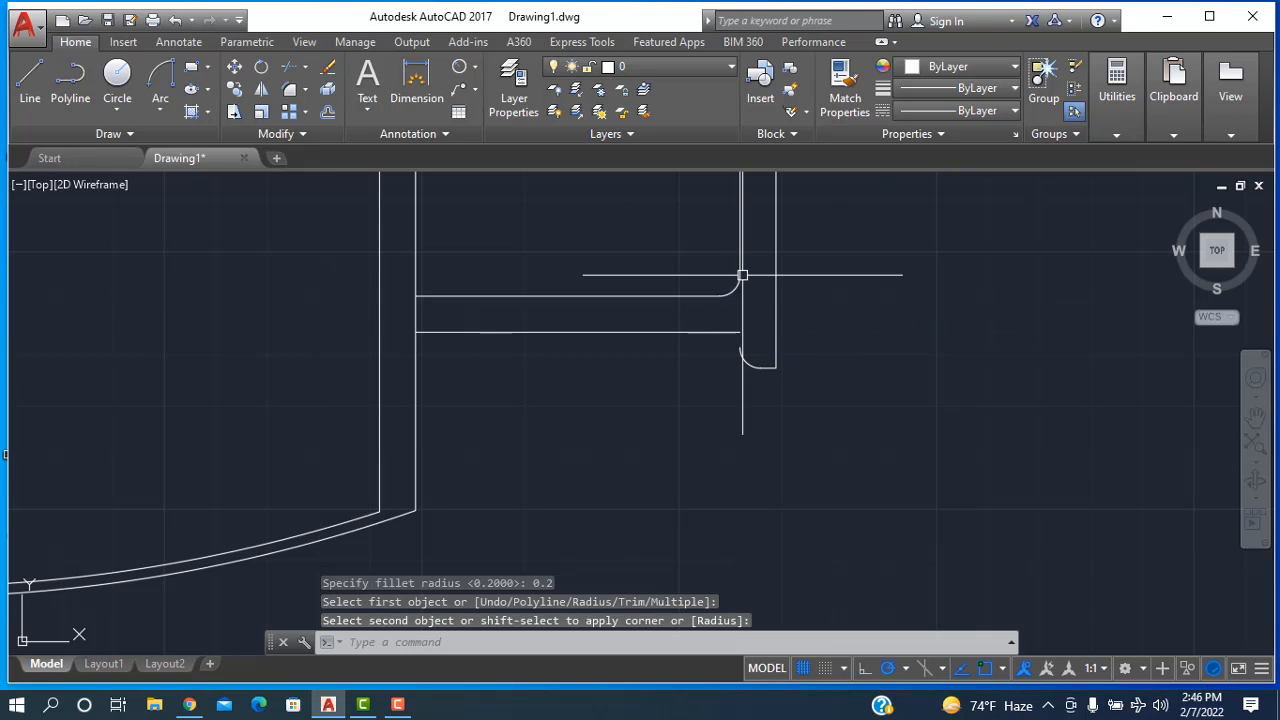
- Fillet the handle opening's upper inner corner with radius 0.2, between the upper crossbar's lower line and the vertical bar's inner line
scroll(744, 435, "down", 4)
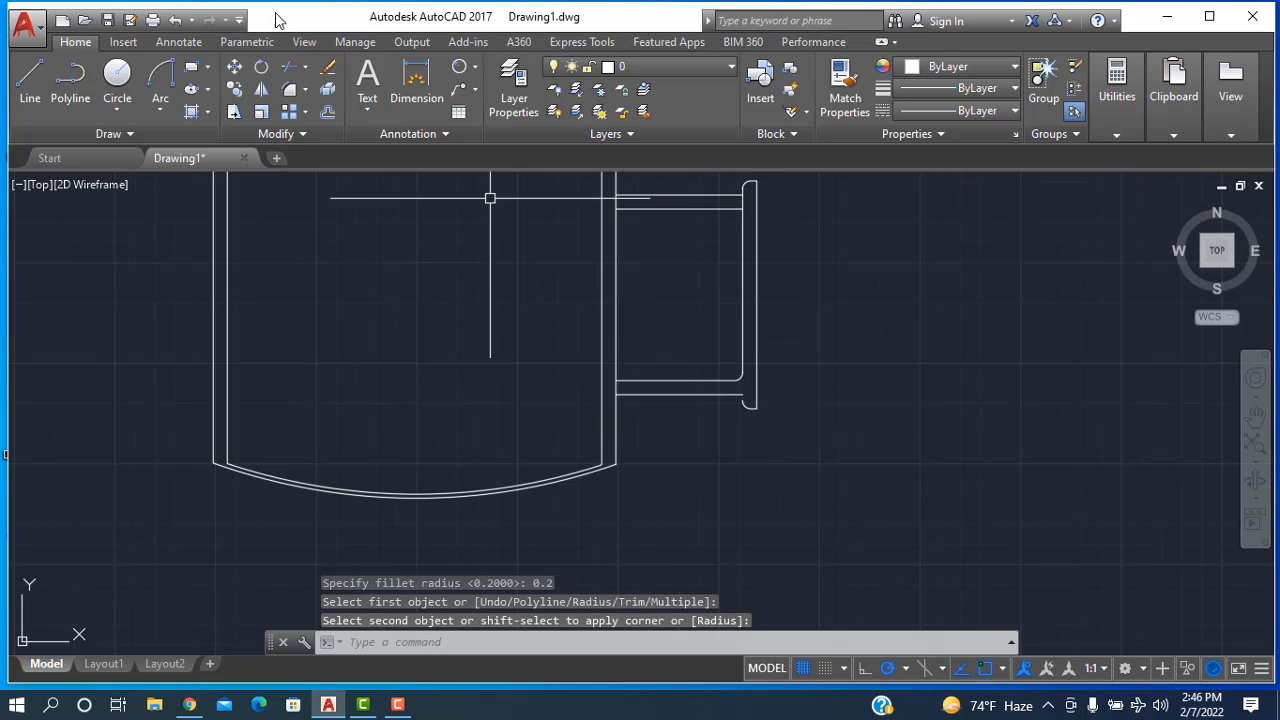
left_click(296, 92)
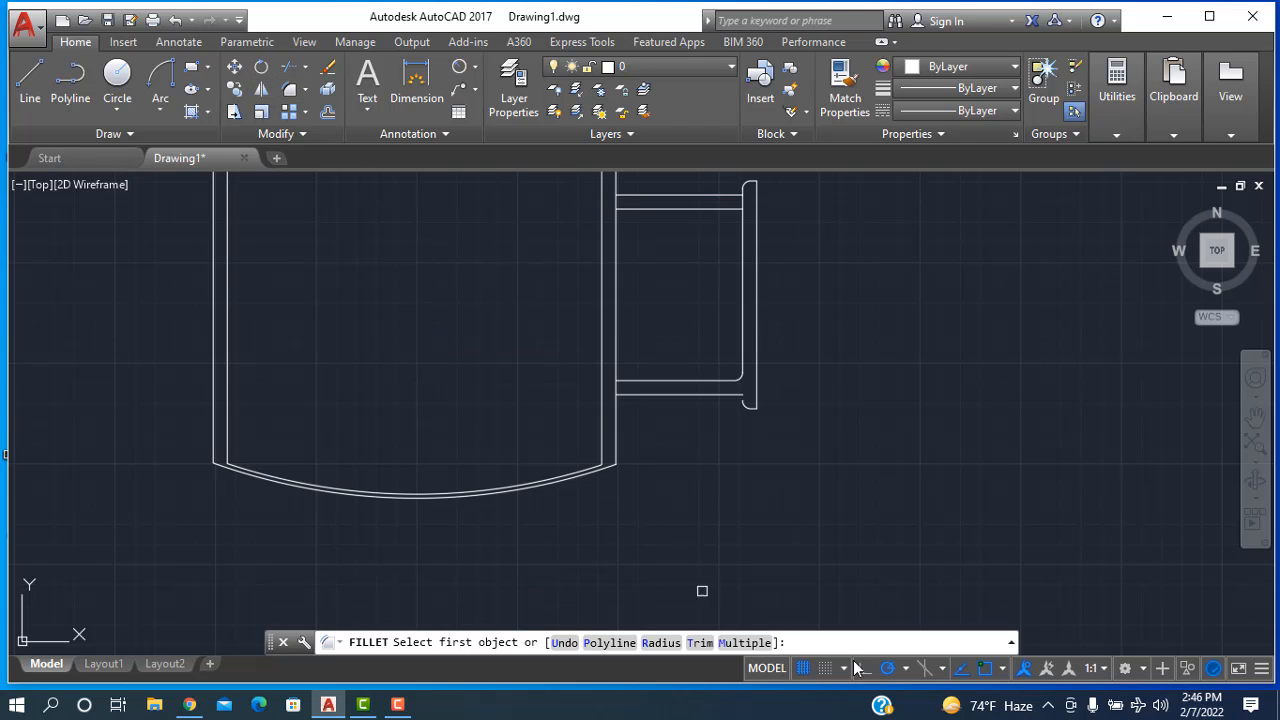
left_click(661, 642)
key("Return")
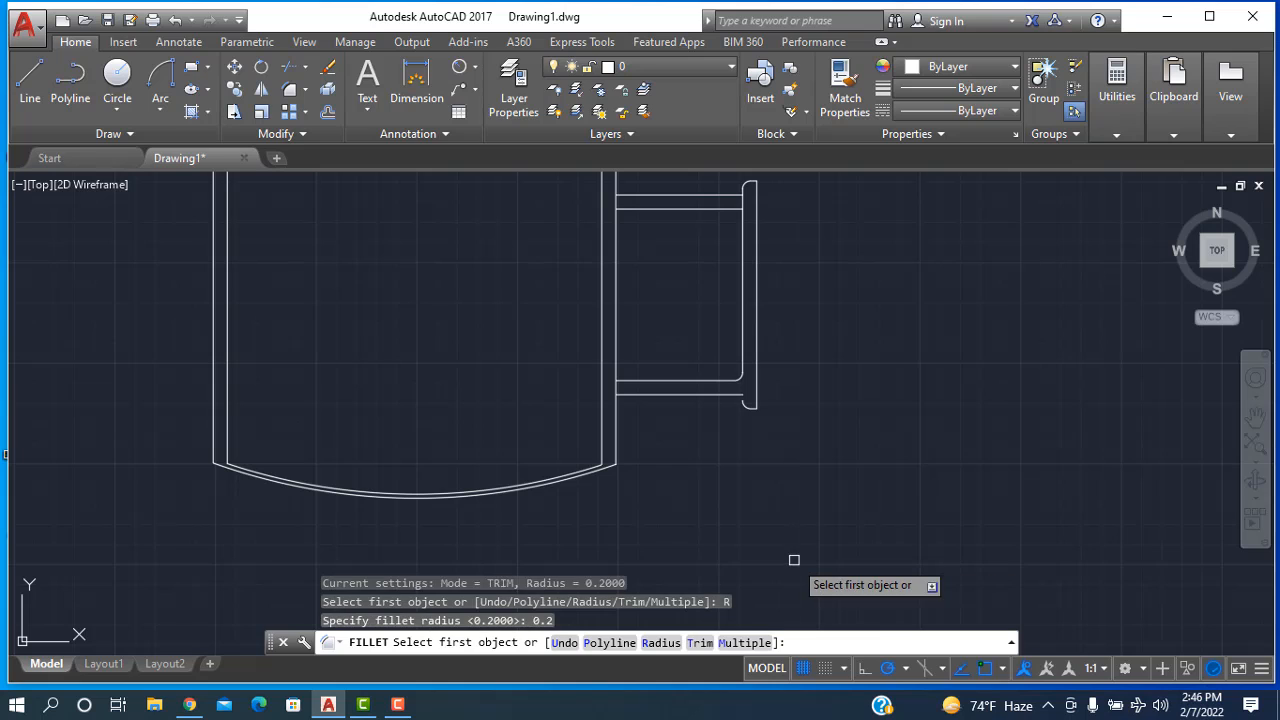
left_click(720, 210)
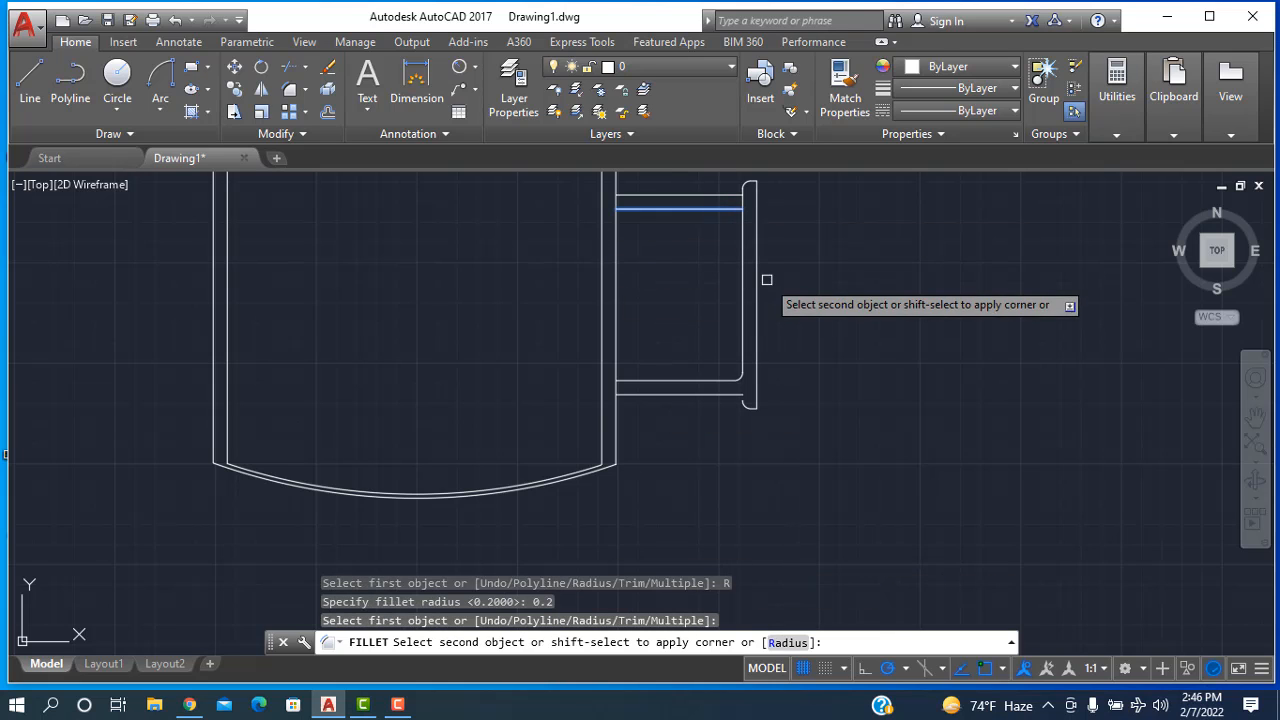
left_click(741, 263)
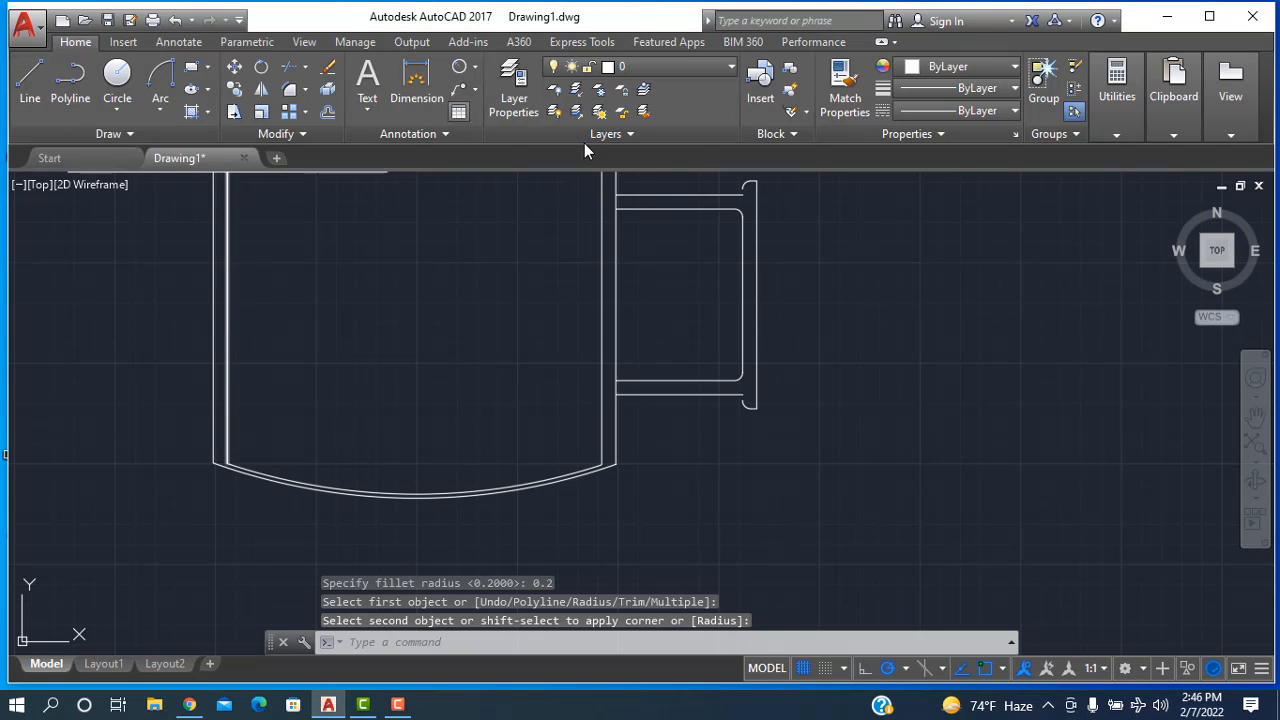
- Draw a short vertical line joining the upper crossbar's outer line to the rounded upper end of the handle's vertical bar
left_click(746, 188)
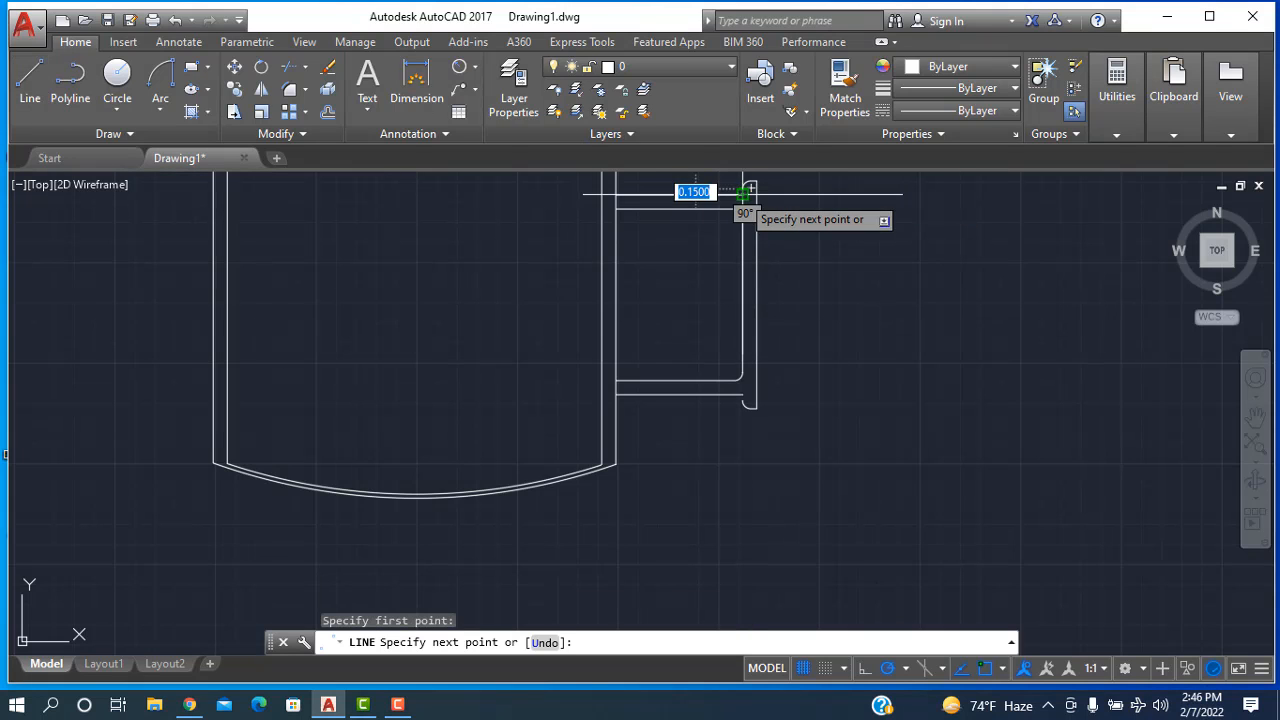
right_click(870, 360)
left_click(900, 363)
- Draw a short vertical line joining the lower crossbar's outer line to the rounded lower end of the handle's vertical bar
right_click(862, 296)
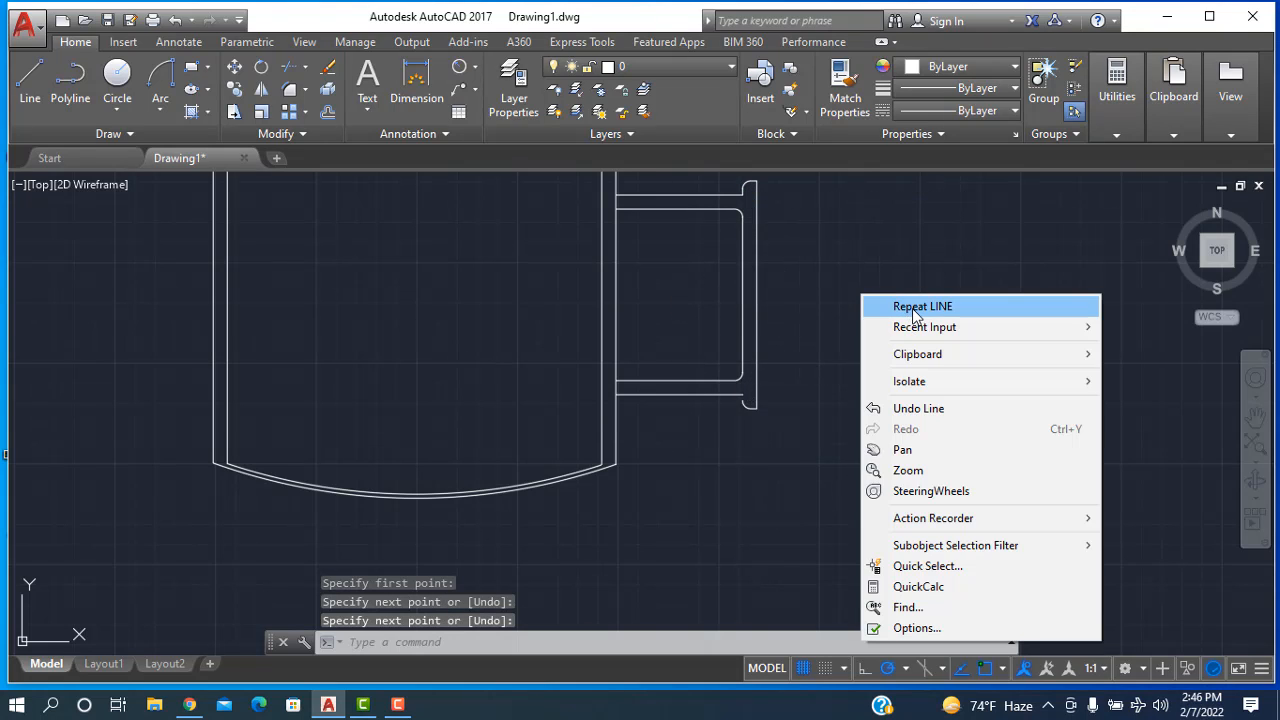
left_click(913, 310)
left_click(742, 395)
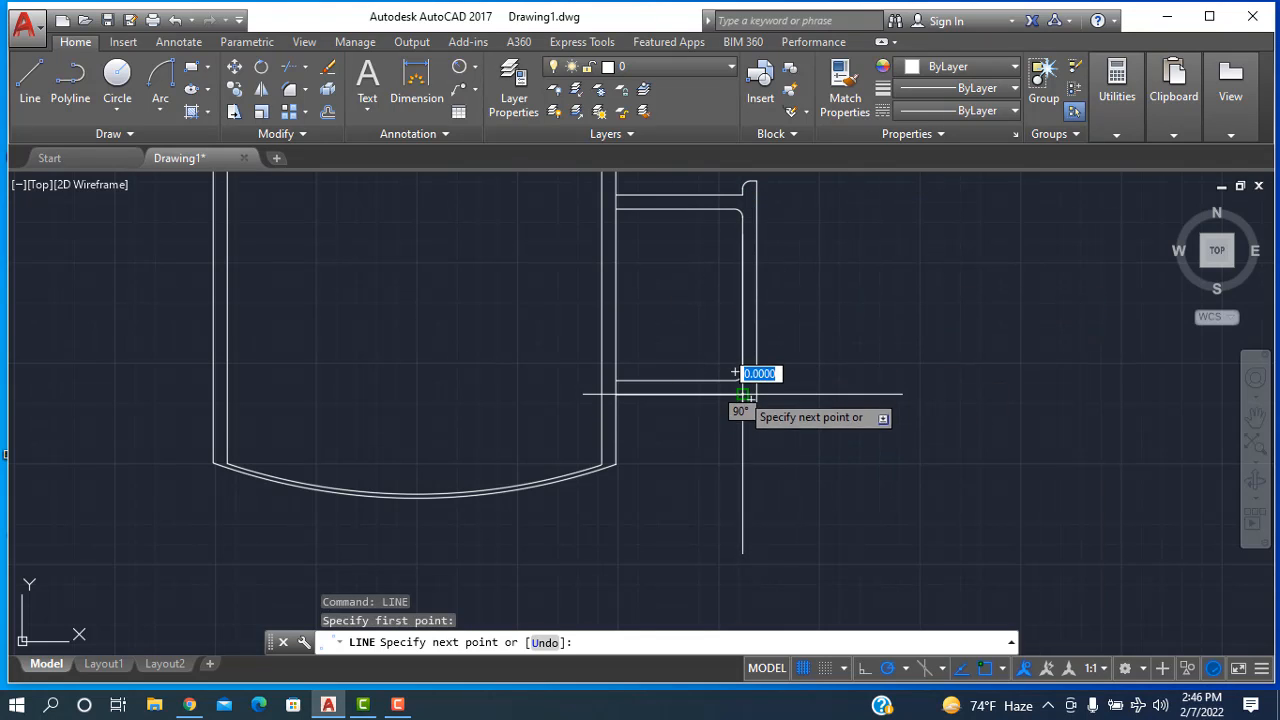
left_click(748, 399)
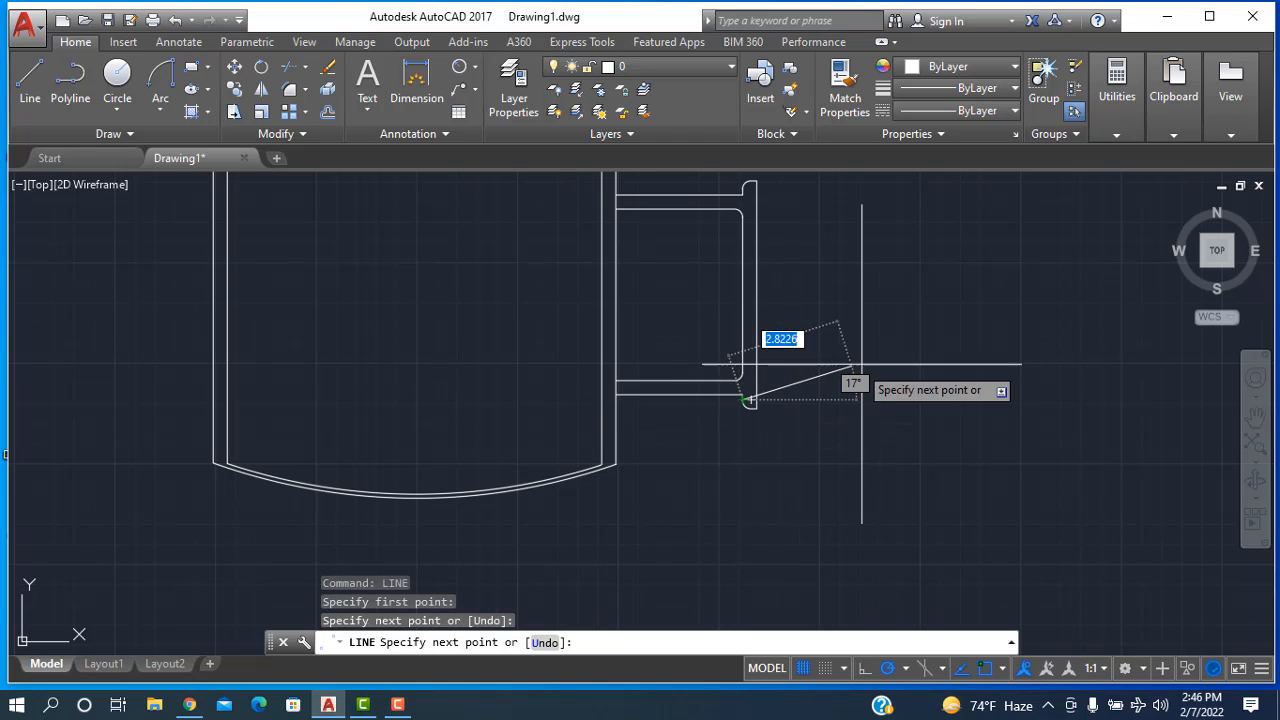
right_click(862, 364)
left_click(903, 371)
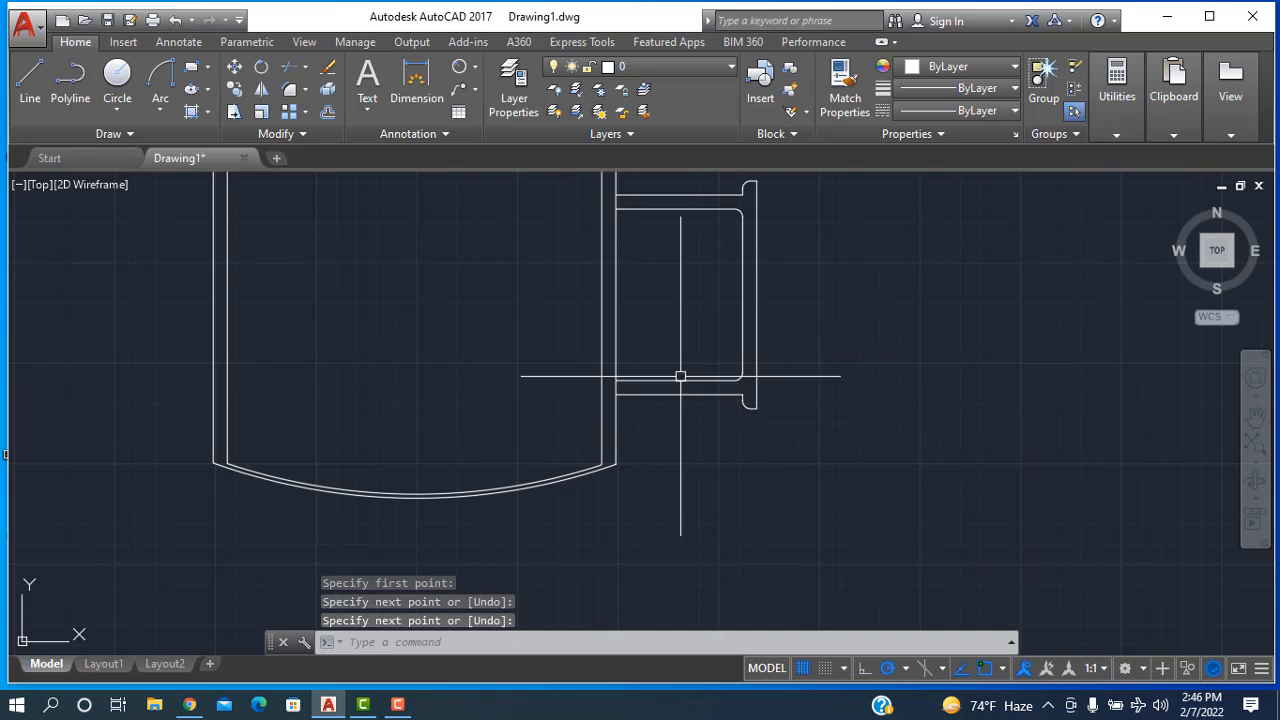
- Fillet the junction of the mug's outer handle-side line and the handle's uppermost horizontal line with a radius of 0.2
scroll(548, 312, "down", 2)
scroll(364, 260, "down", 1)
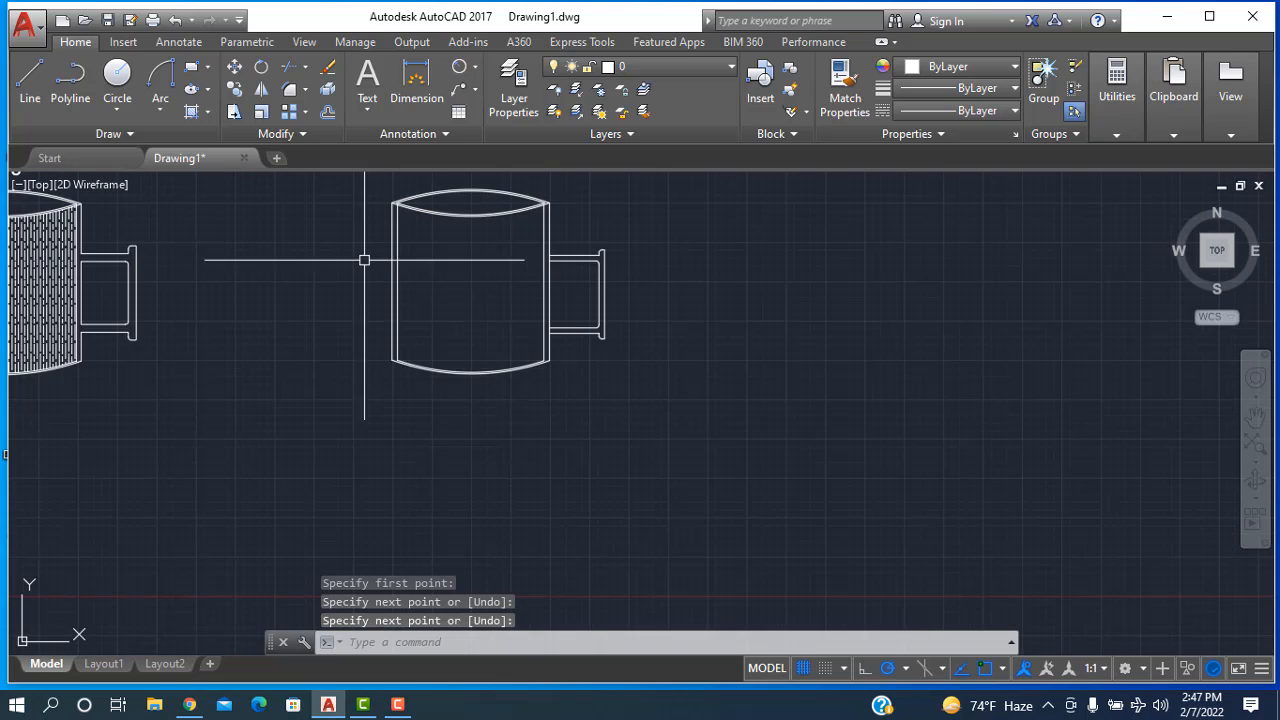
scroll(364, 260, "up", 2)
scroll(360, 254, "down", 2)
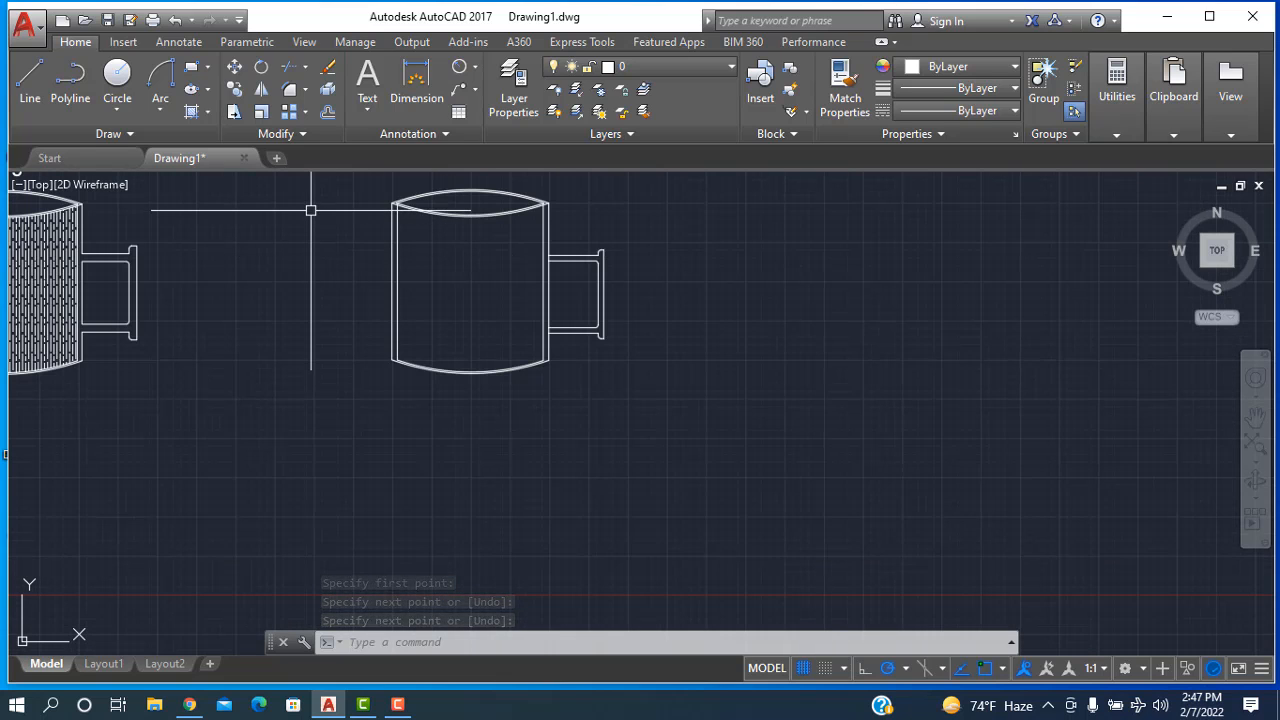
scroll(311, 210, "up", 2)
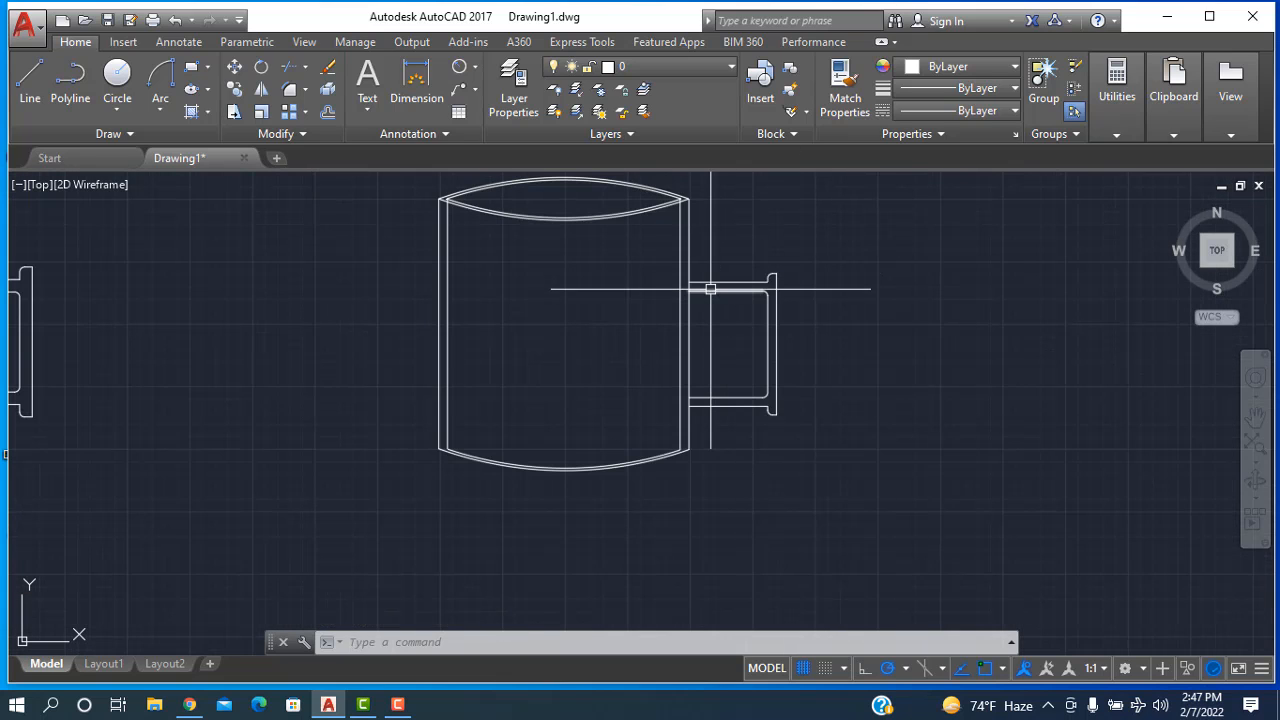
left_click(291, 90)
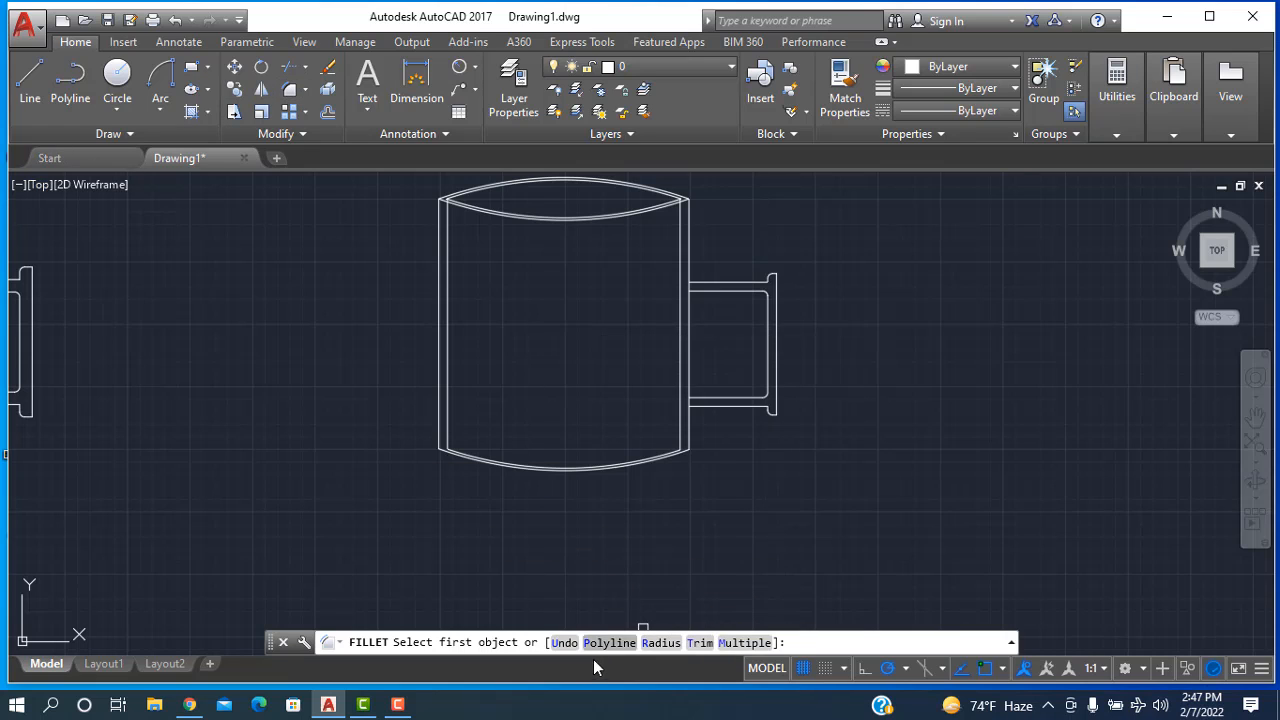
left_click(660, 643)
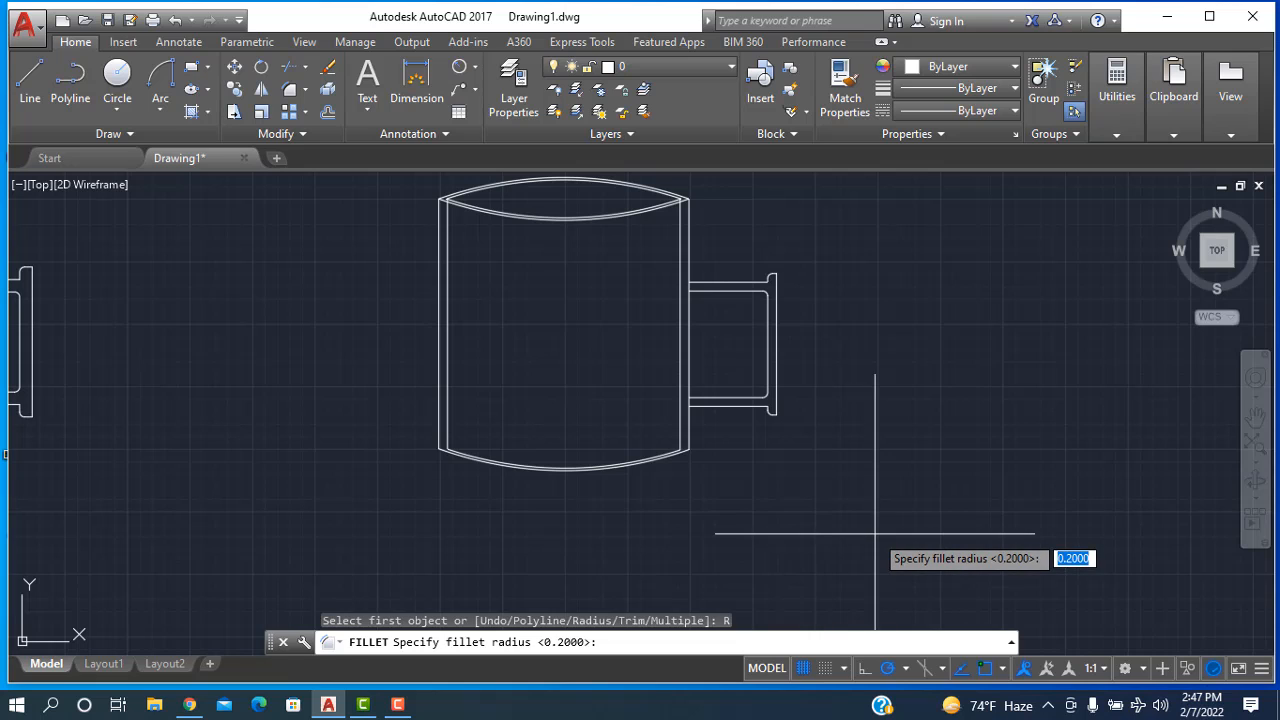
type("0.2")
key("Return")
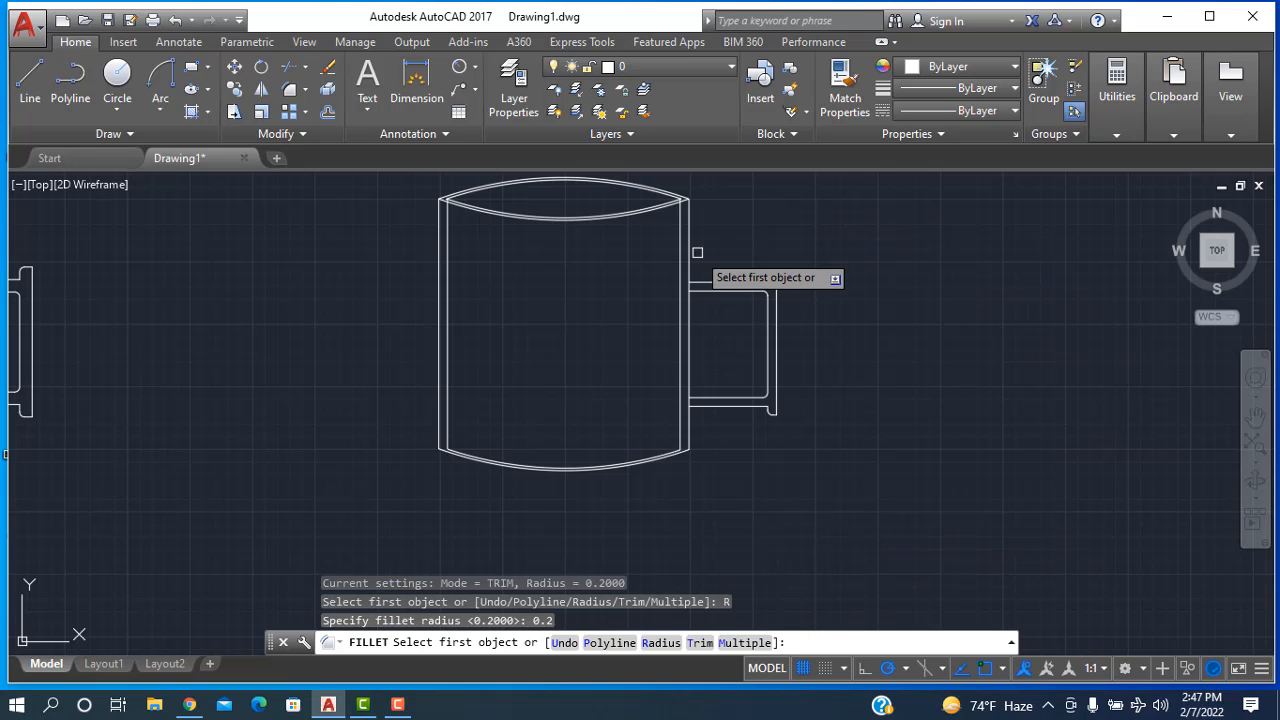
left_click(689, 263)
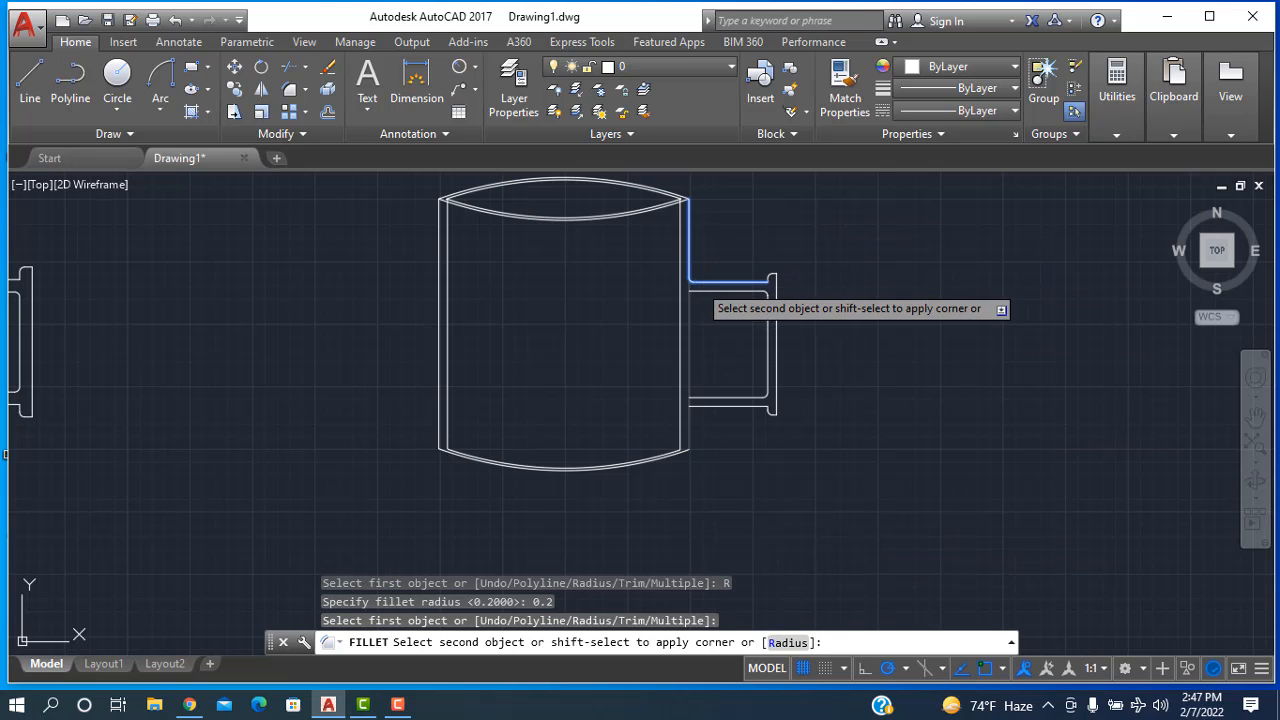
left_click(730, 281)
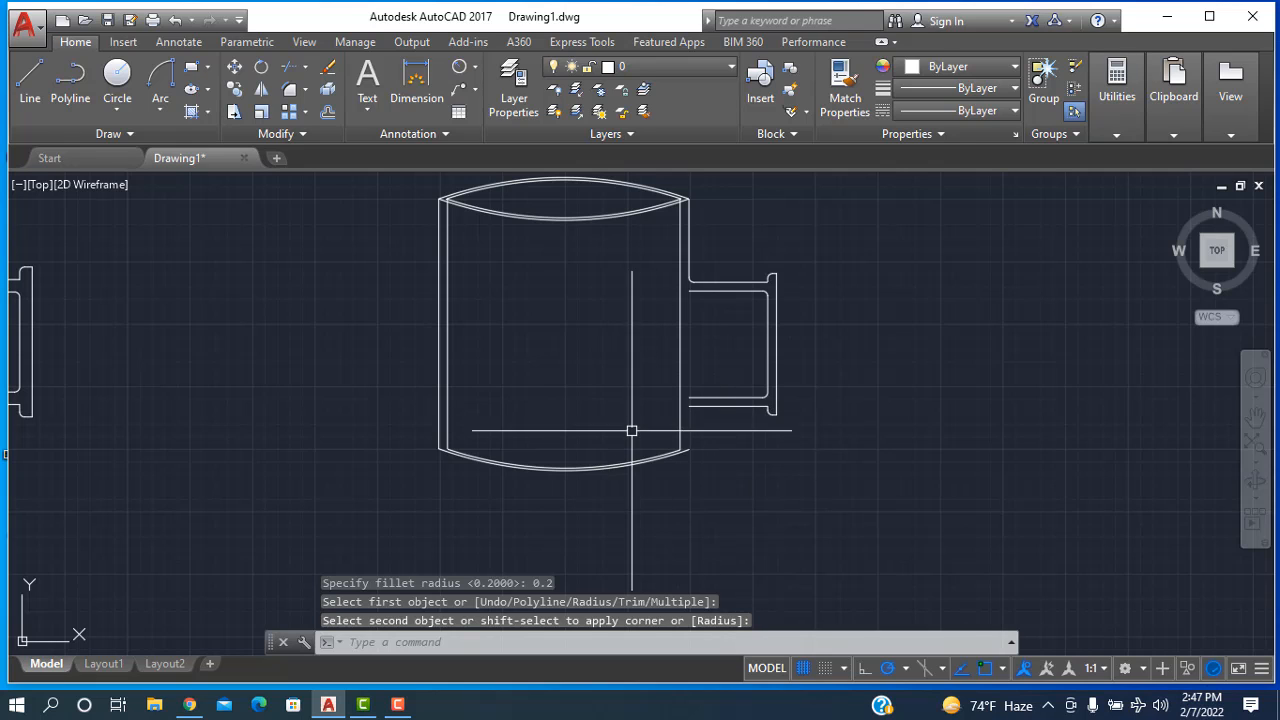
- Redraw the mug's outer handle-side line between its lower corner and the end of the handle's lowest horizontal line
left_click(30, 80)
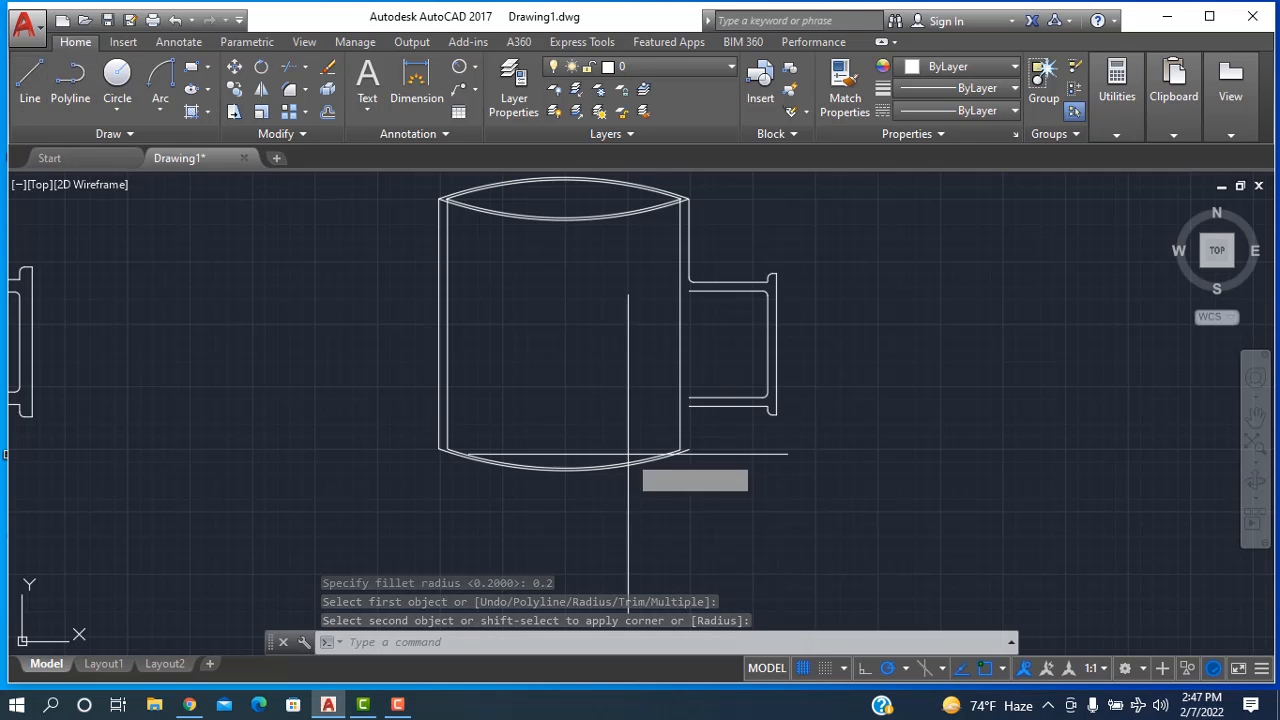
left_click(688, 406)
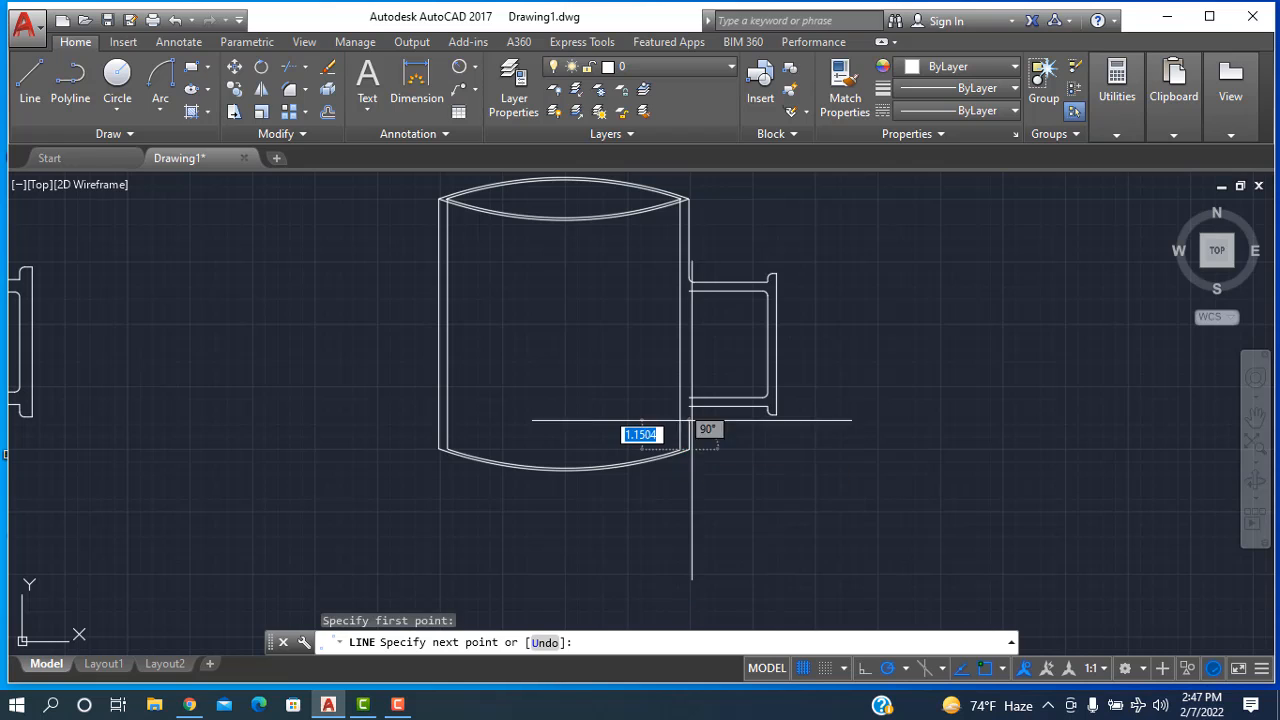
right_click(909, 452)
left_click(930, 463)
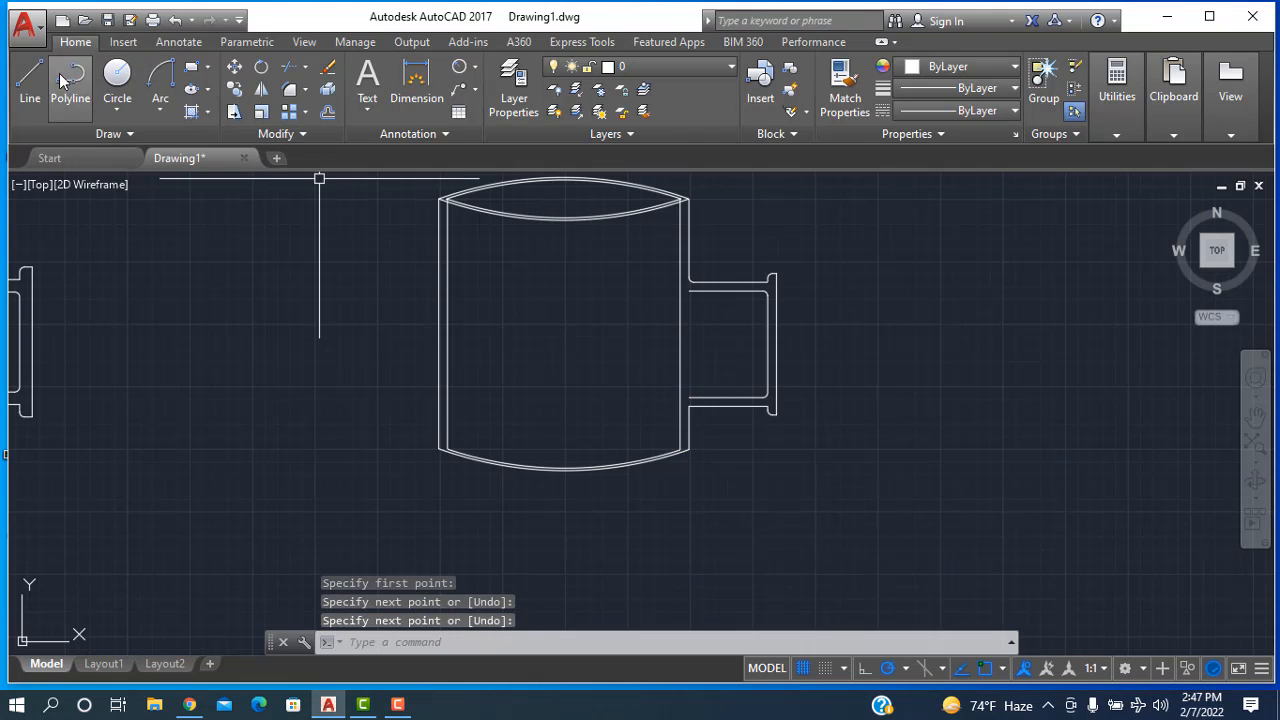
- Fillet the junction of the mug's outer handle-side line and the handle's lowest horizontal line with a radius of 0.2
left_click(30, 80)
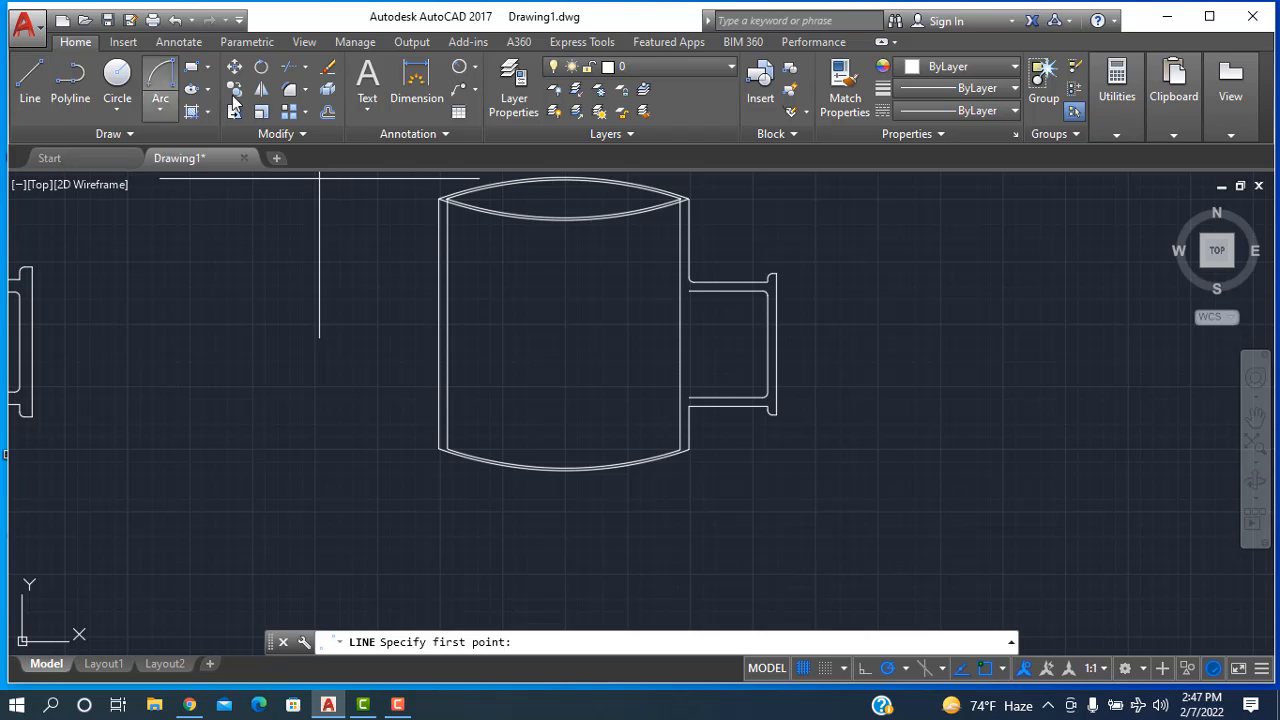
left_click(290, 91)
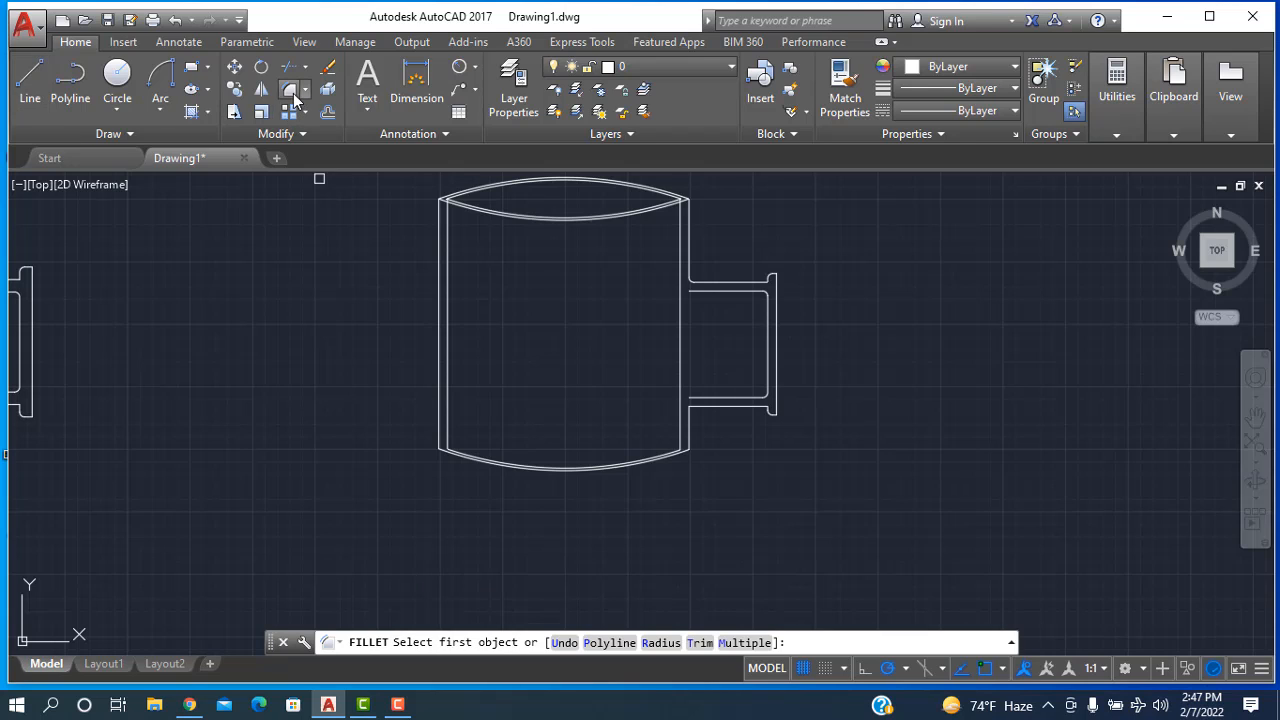
left_click(661, 643)
type("0.2")
key("Return")
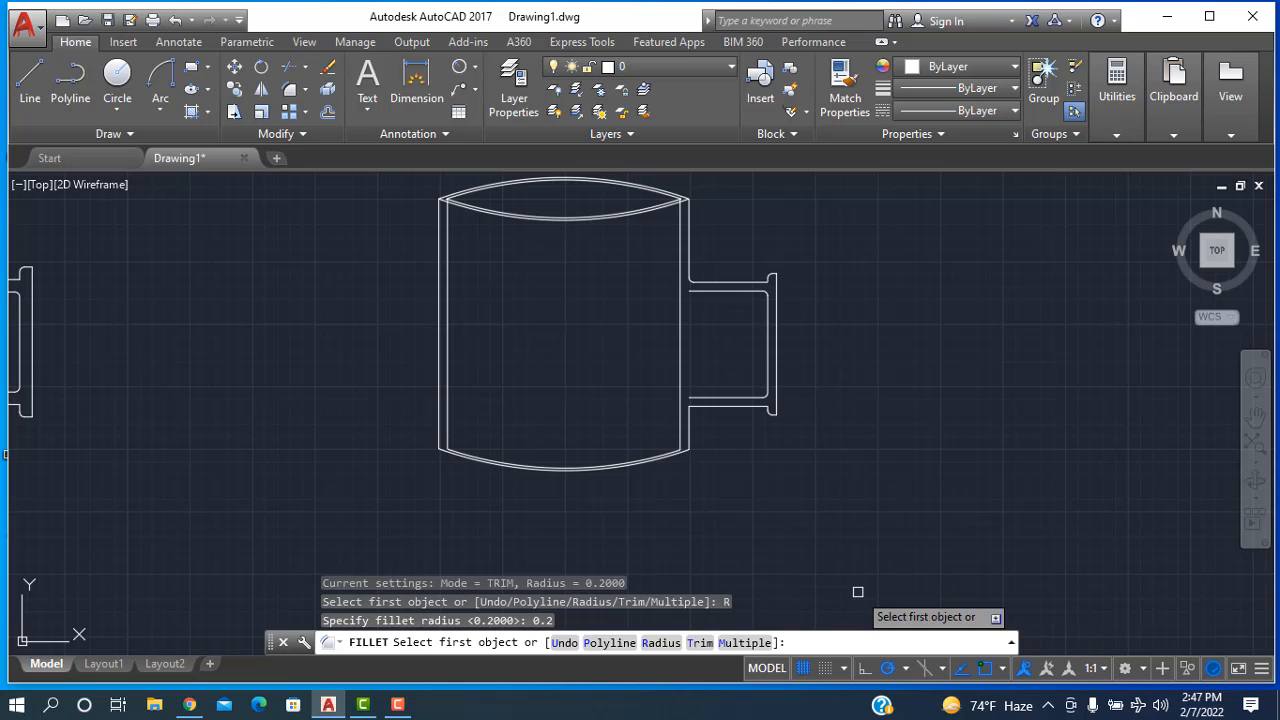
left_click(703, 409)
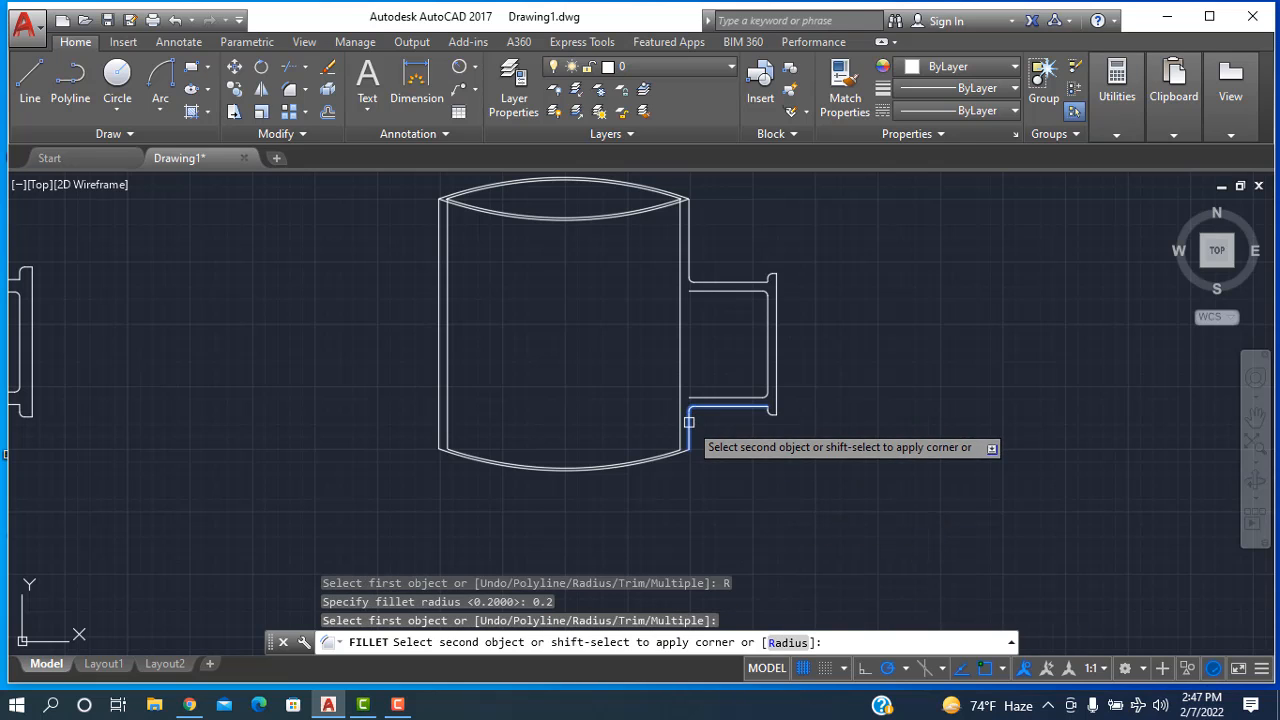
key("Return")
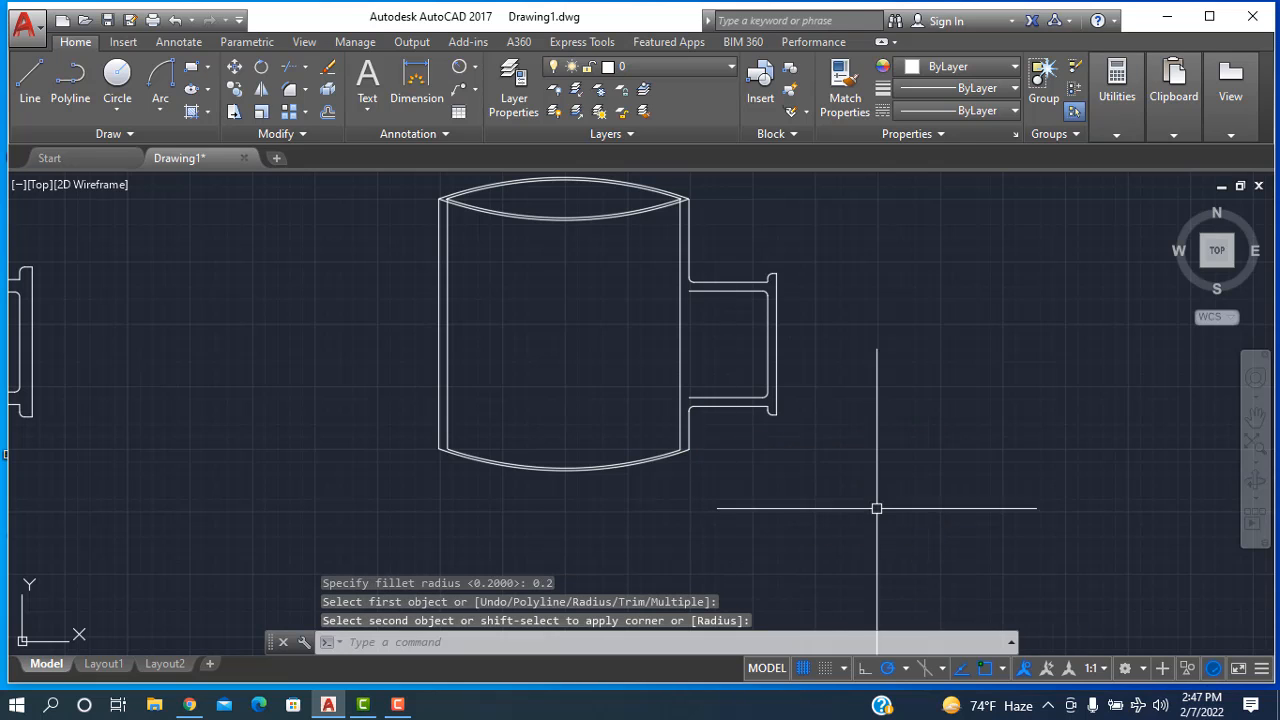
- Draw a vertical line closing the handle's inner opening along the mug, joining the ends of its two inner horizontal lines
left_click(42, 88)
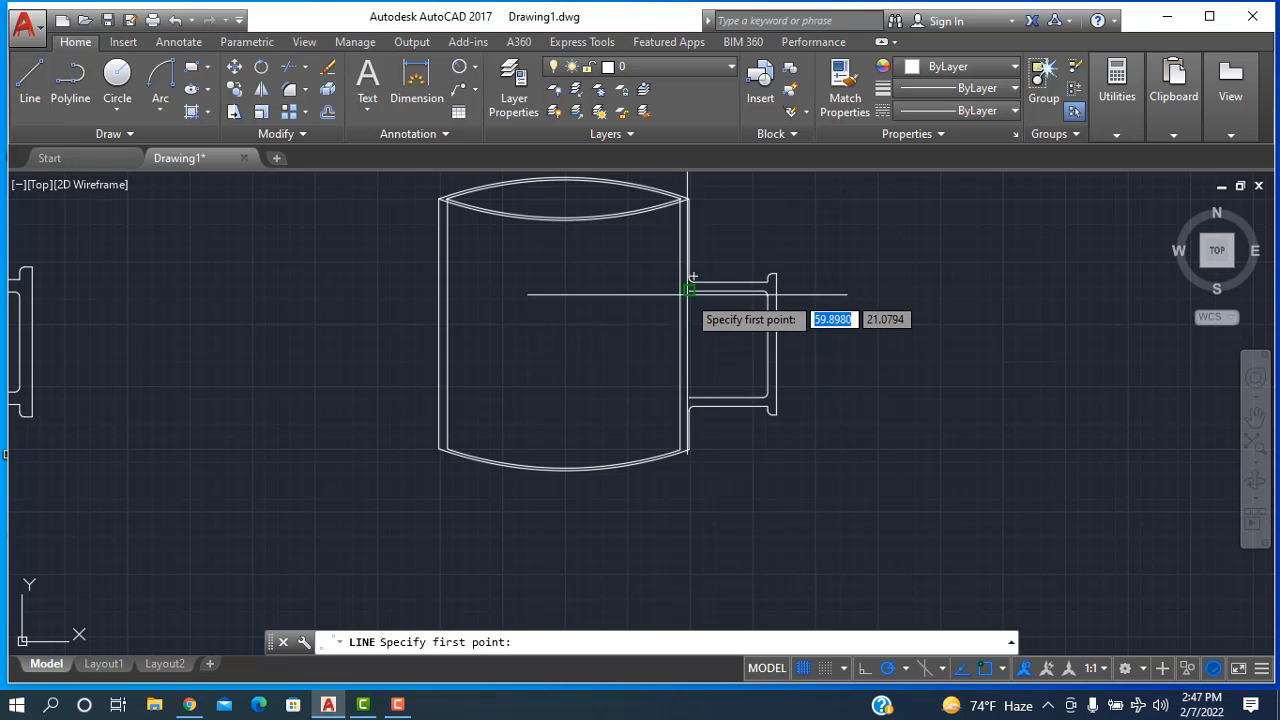
left_click(689, 396)
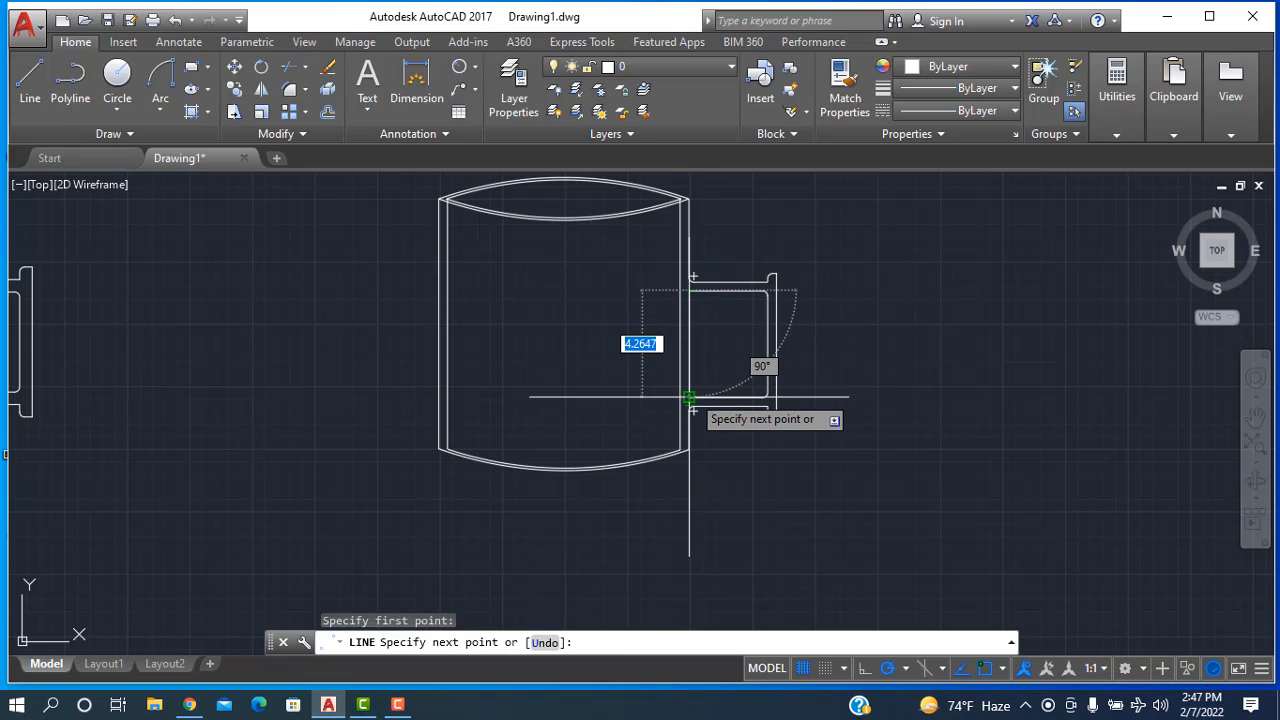
right_click(728, 355)
left_click(762, 364)
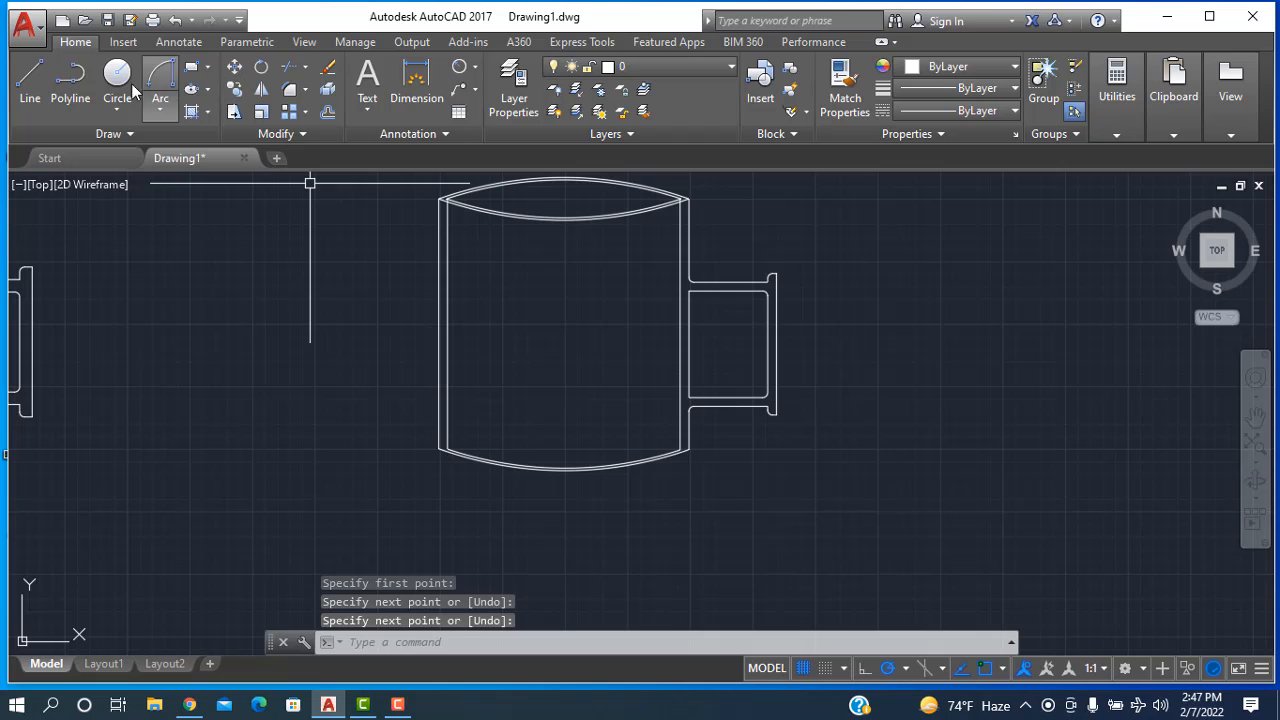
- Fillet the upper mug-side corner of the handle's inner opening with a radius of 0.2
left_click(289, 92)
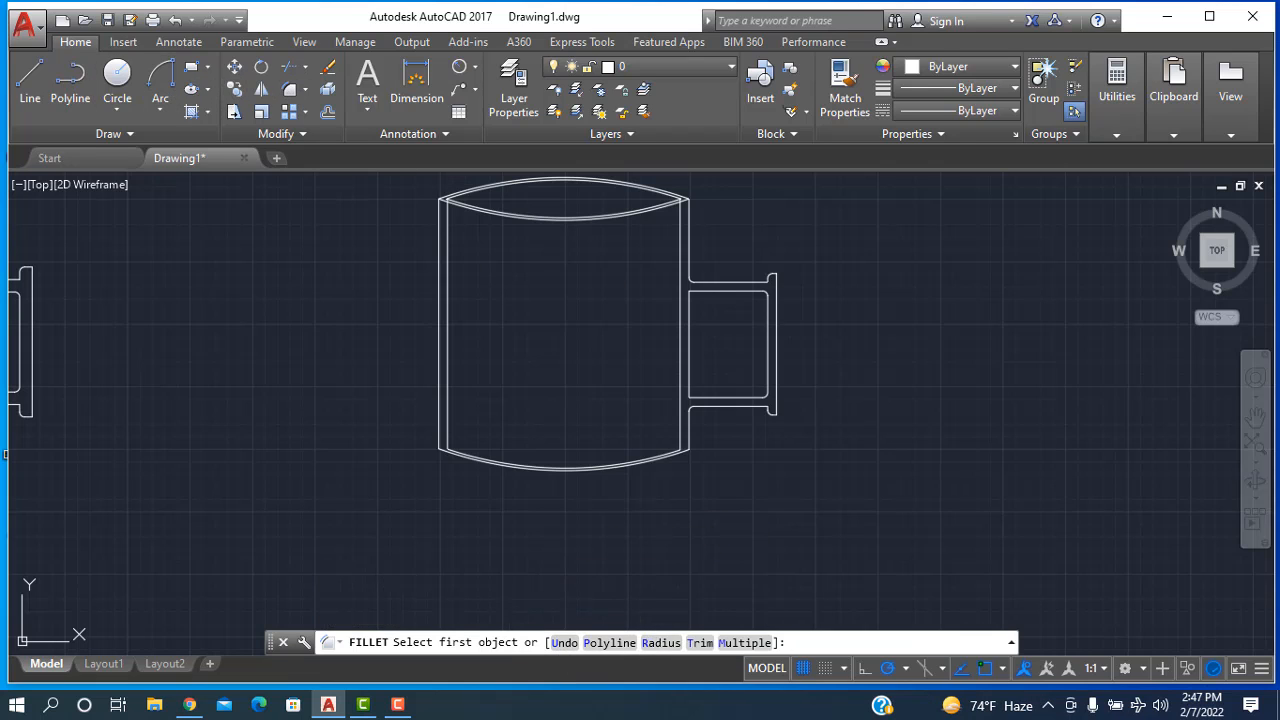
type("r")
key("Return")
type("0.2")
key("Return")
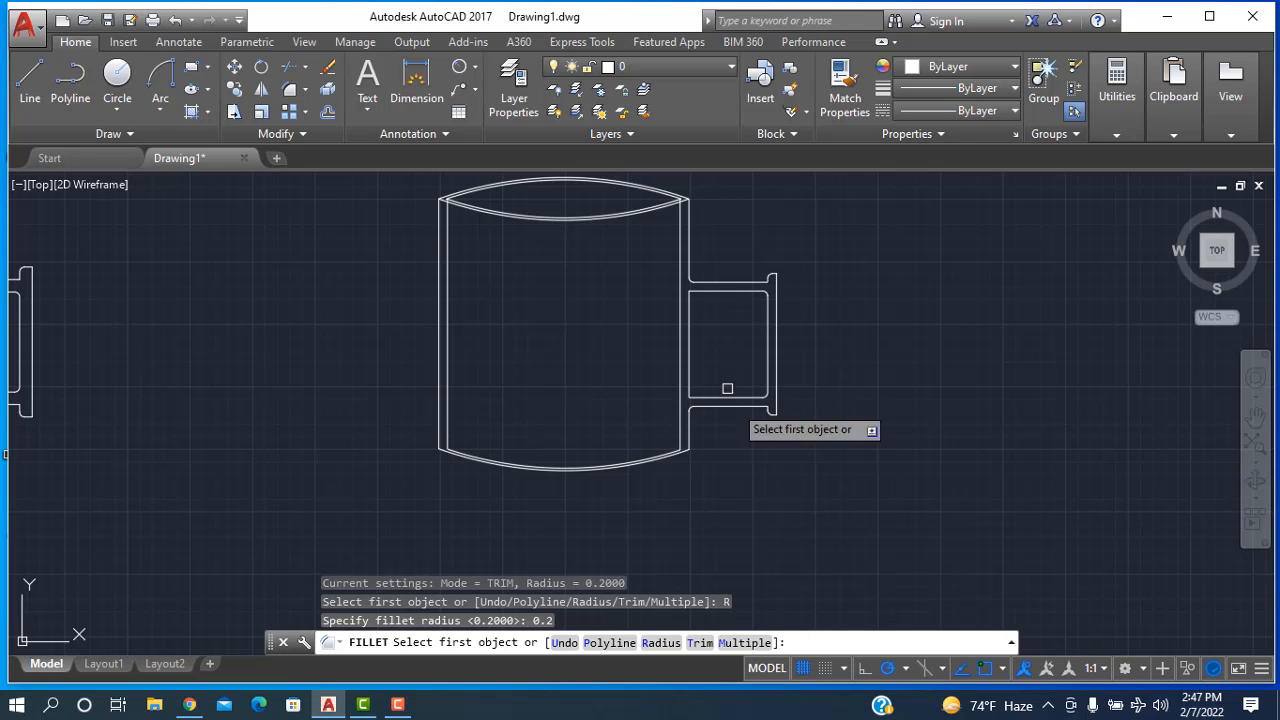
left_click(702, 293)
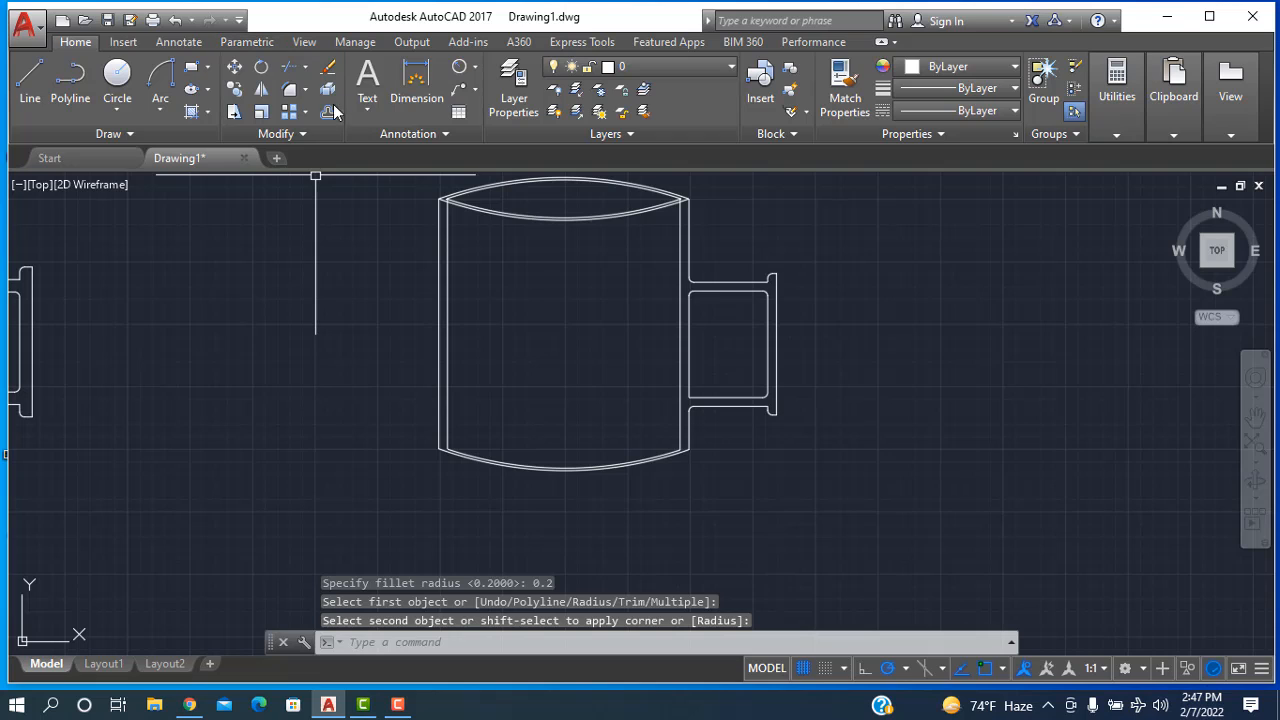
- Fillet the lower mug-side corner of the handle's inner opening with a radius of 0.2
left_click(291, 91)
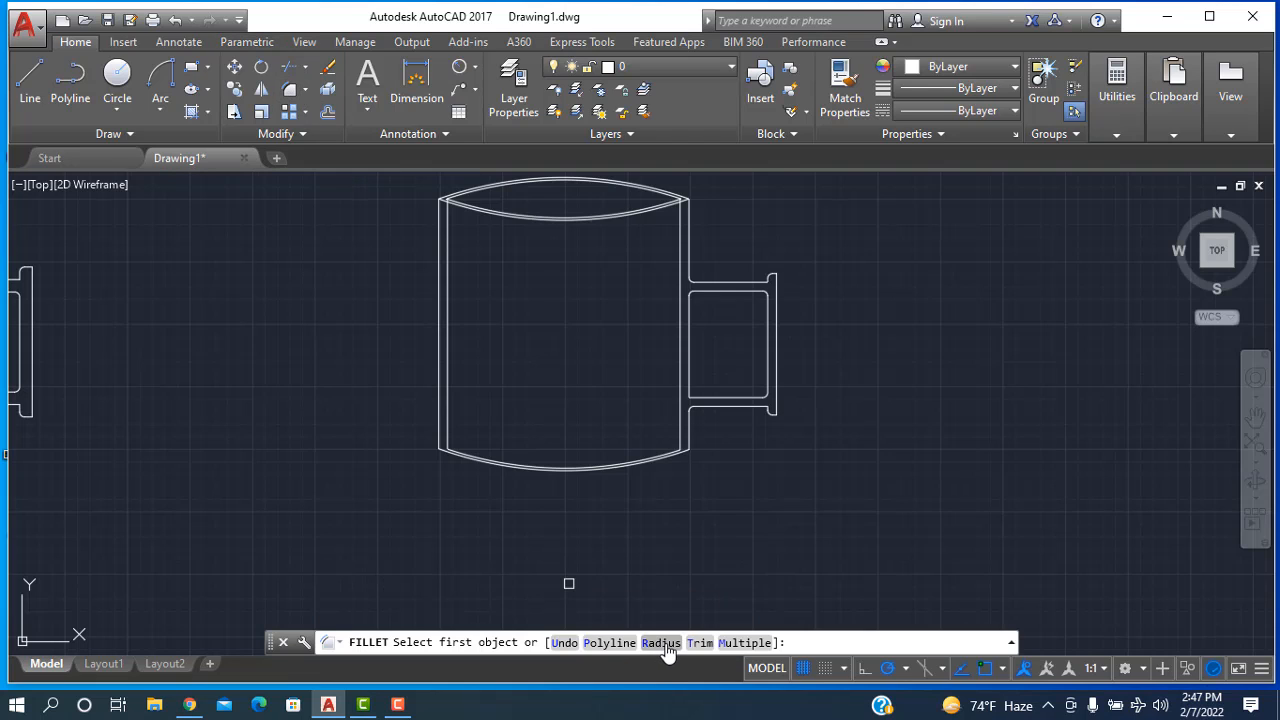
type("r")
key("Return")
type("0.2")
key("Return")
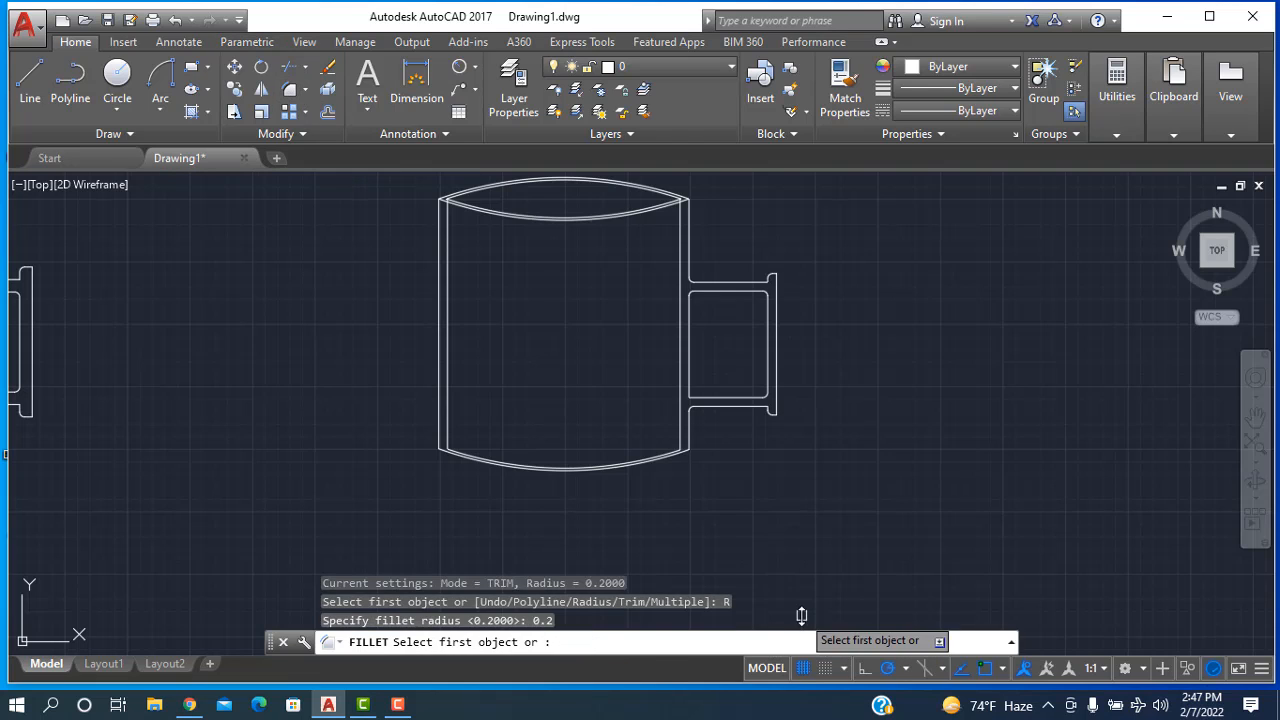
left_click(690, 388)
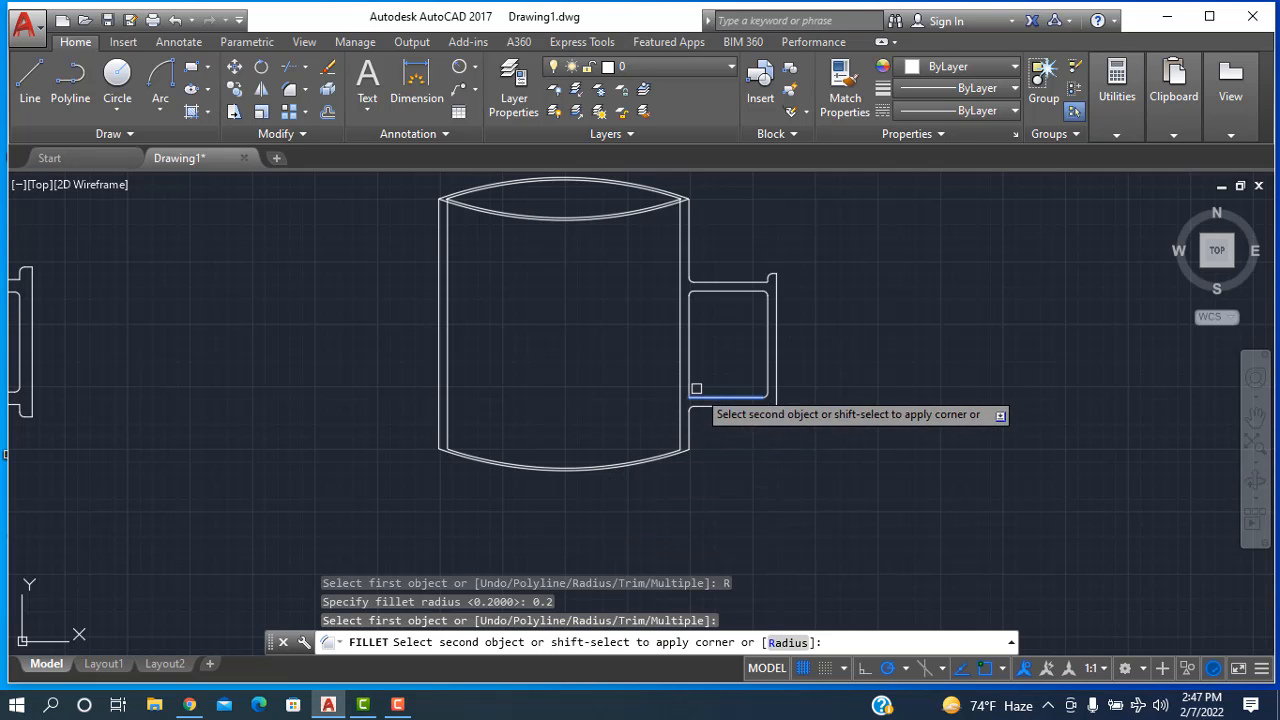
left_click(690, 388)
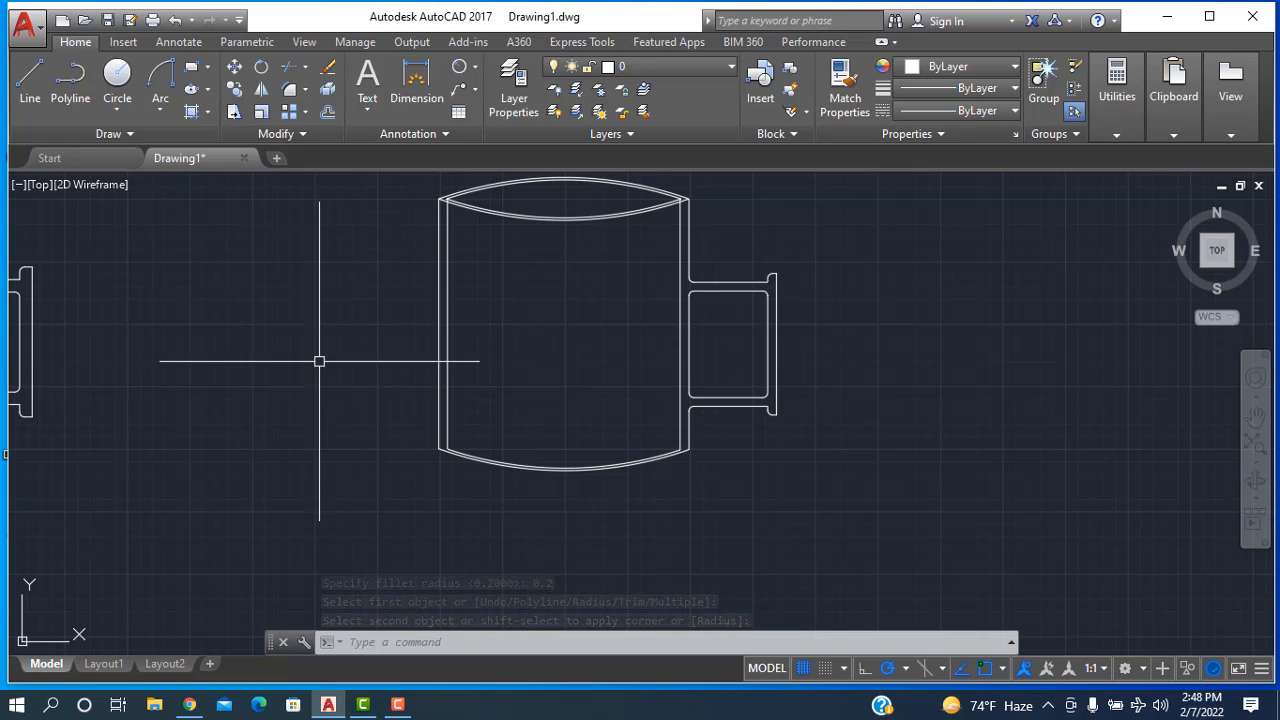
- Hatch the mug's body between its inner side lines with the GOST_WOOD pattern at a scale of 0.1
left_click(209, 112)
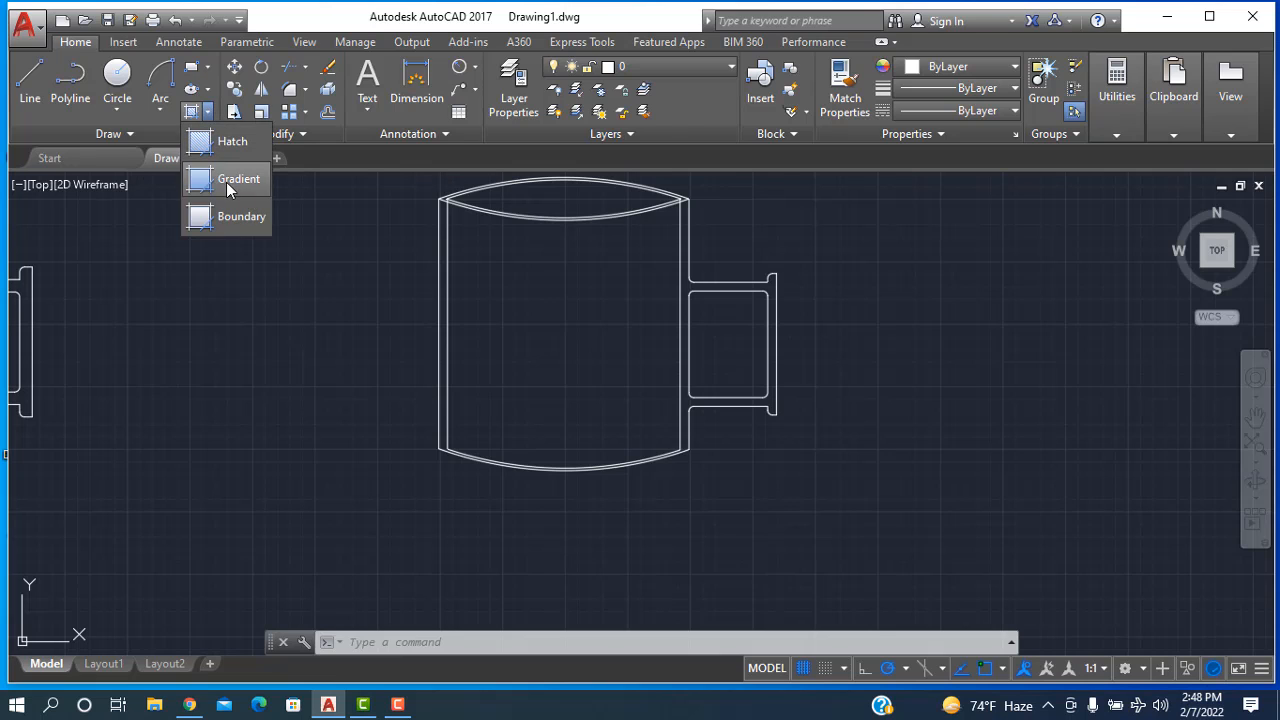
left_click(226, 182)
left_click(186, 86)
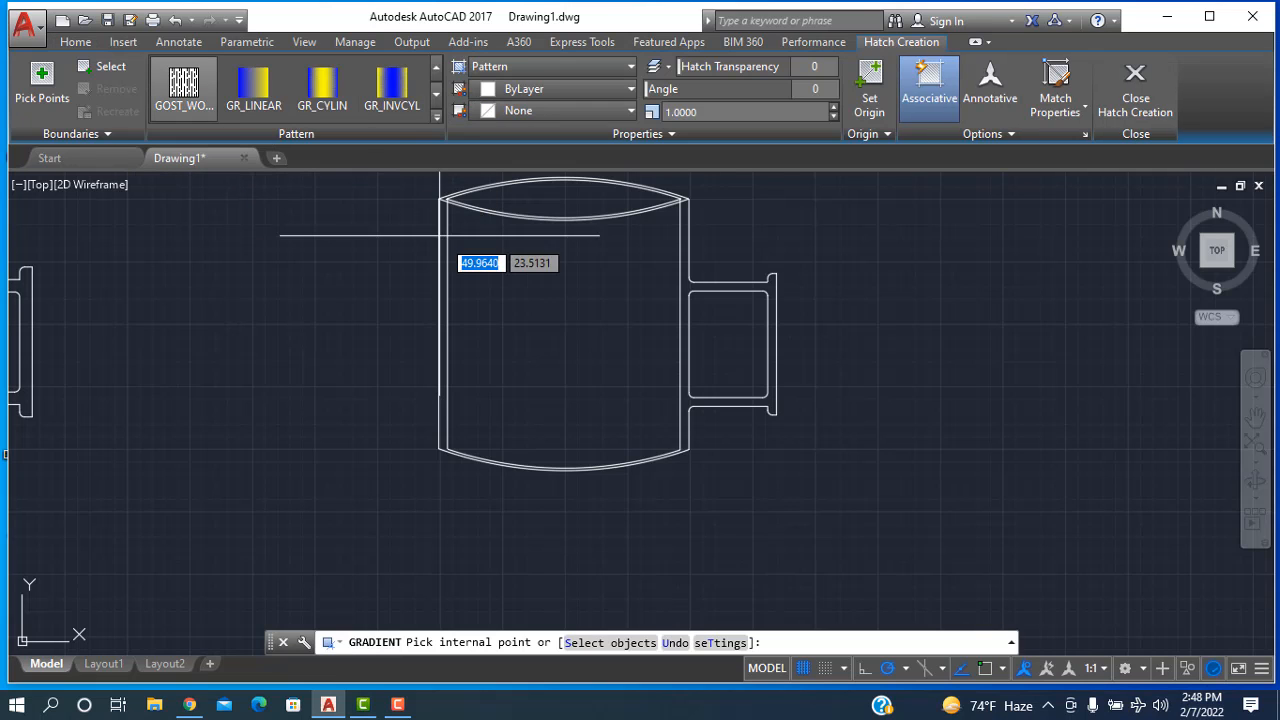
left_click(501, 281)
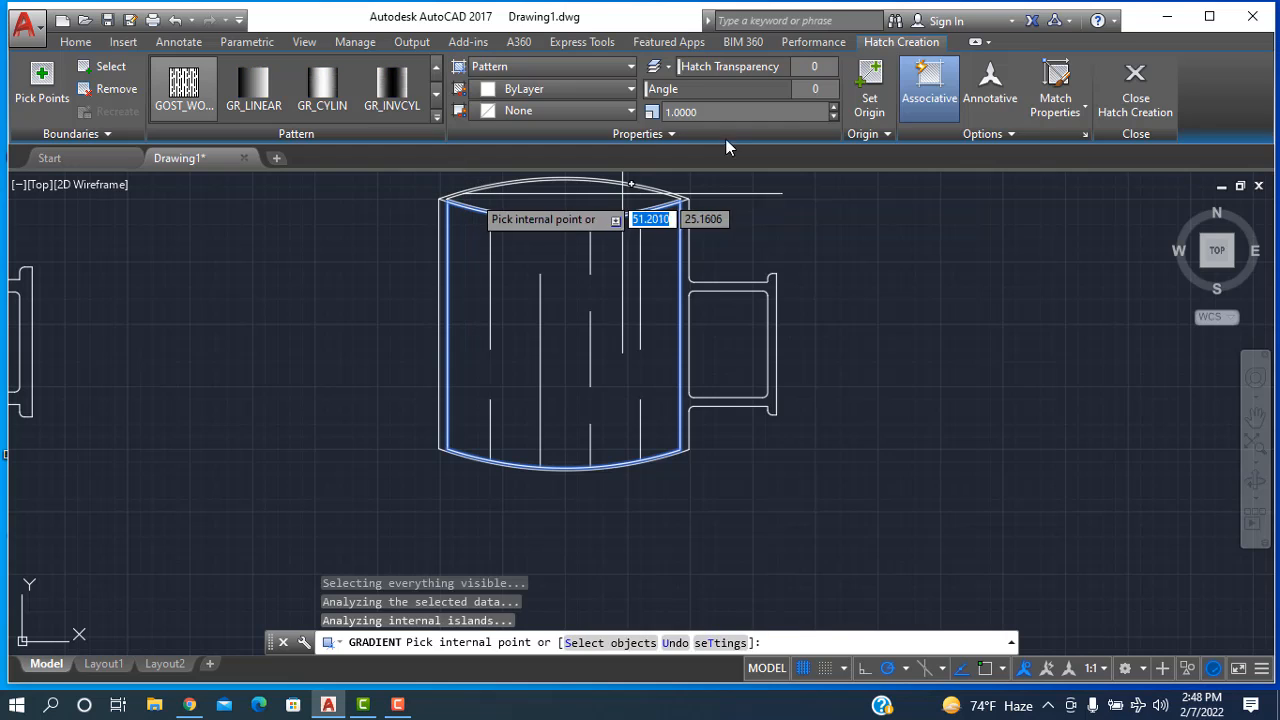
left_click(788, 117)
type("0.1")
key("Return")
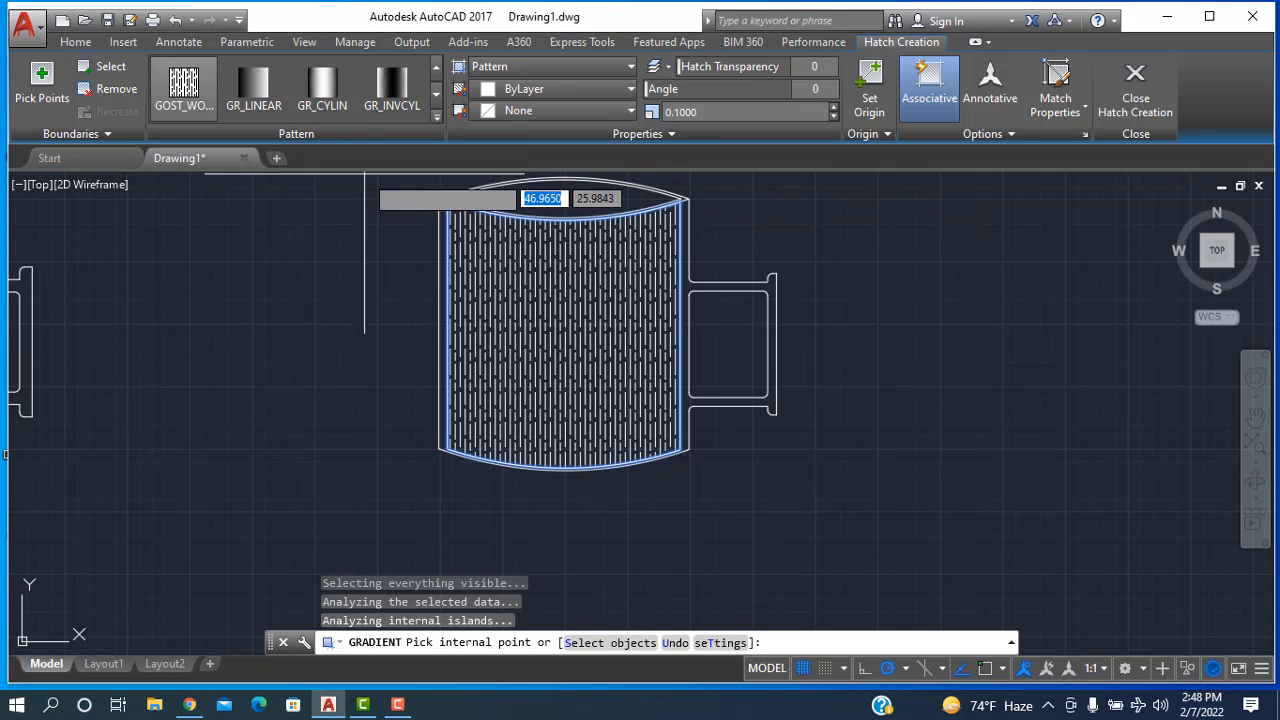
- Try the GR_INVCYL gradient on the mug's body, restore the GOST_WOOD pattern and finish the hatch
left_click(721, 339)
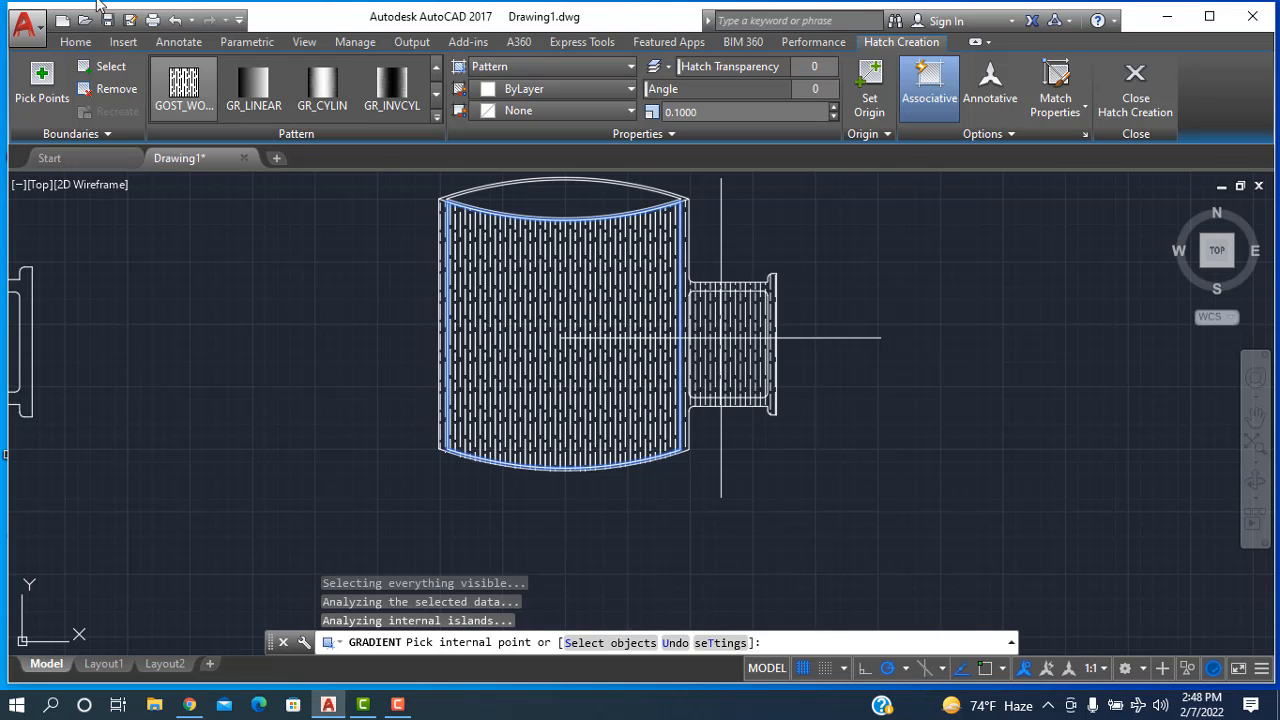
left_click(408, 88)
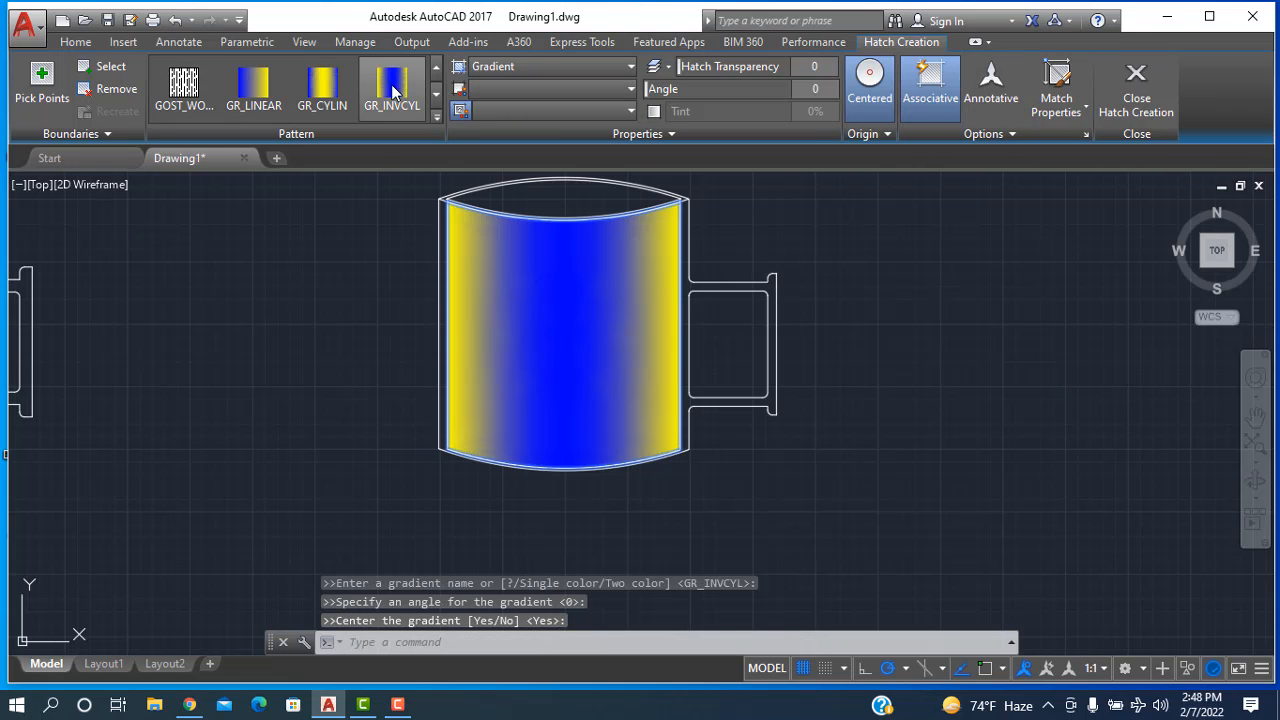
left_click(203, 92)
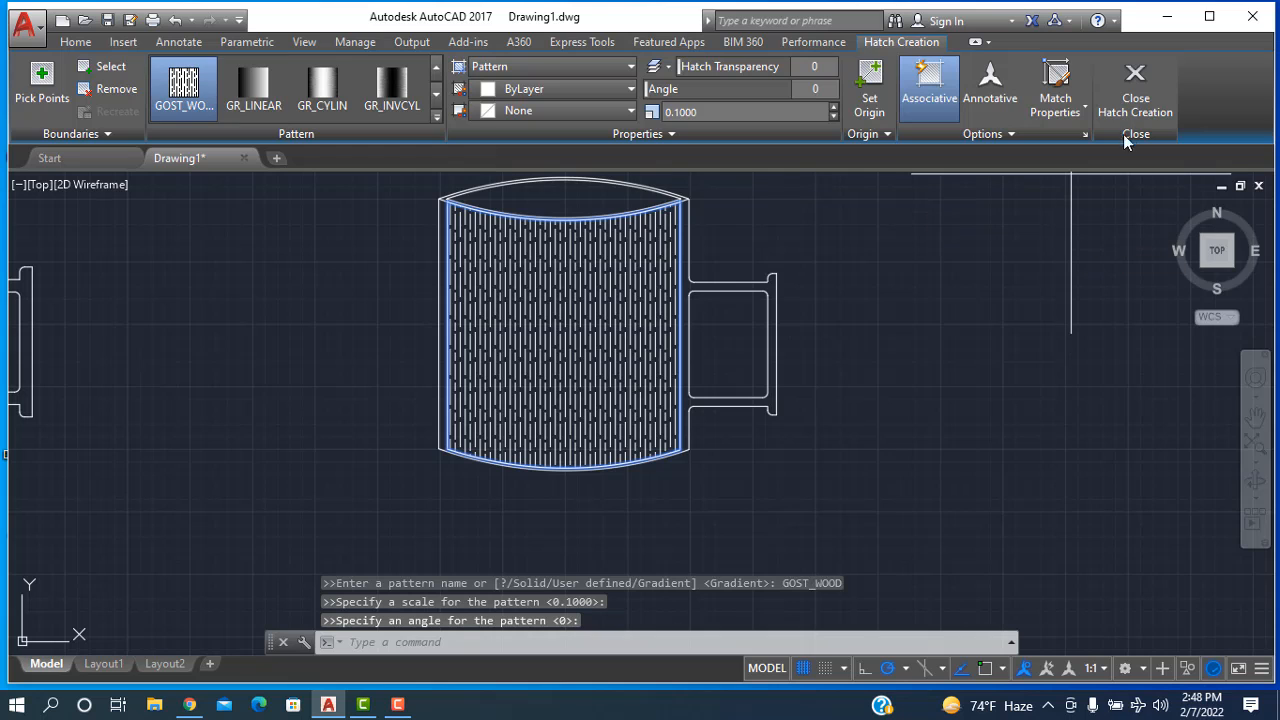
left_click(1141, 100)
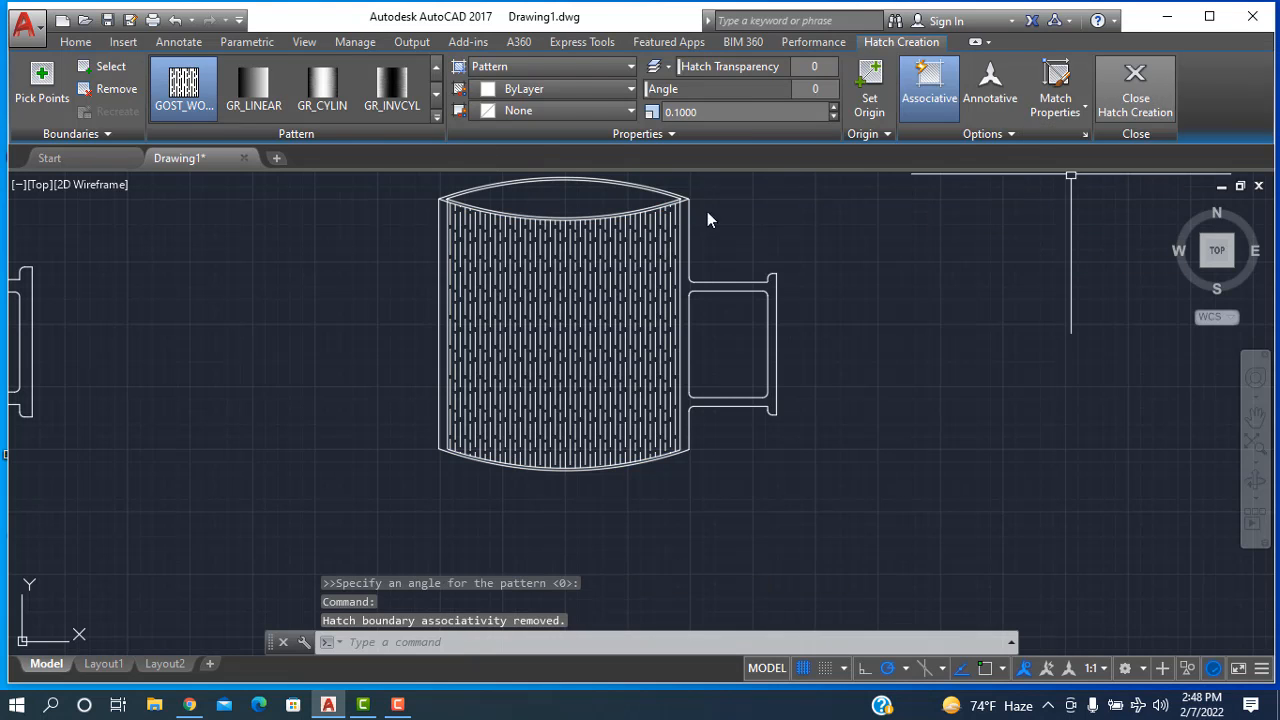
- Fill the narrow band between the mug's two upper rim arcs with a blue and yellow GR_INVCYL gradient
scroll(367, 257, "down", 3)
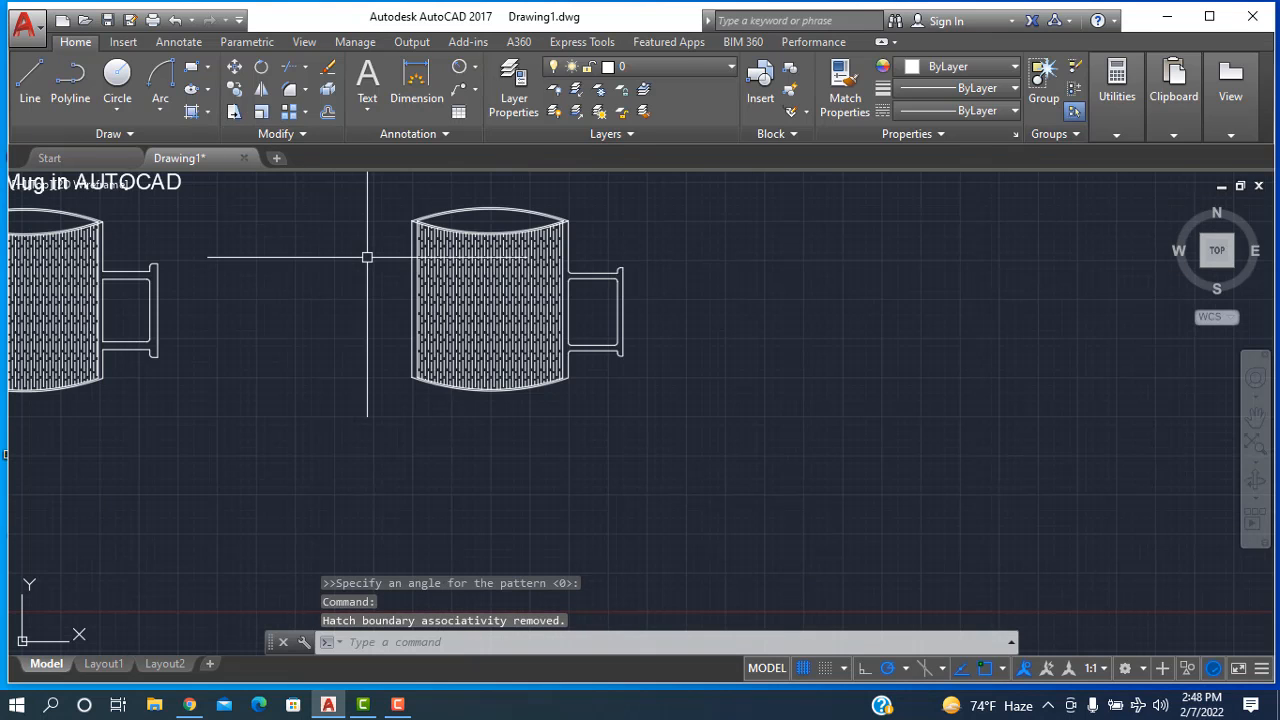
scroll(330, 224, "up", 3)
scroll(383, 194, "up", 5)
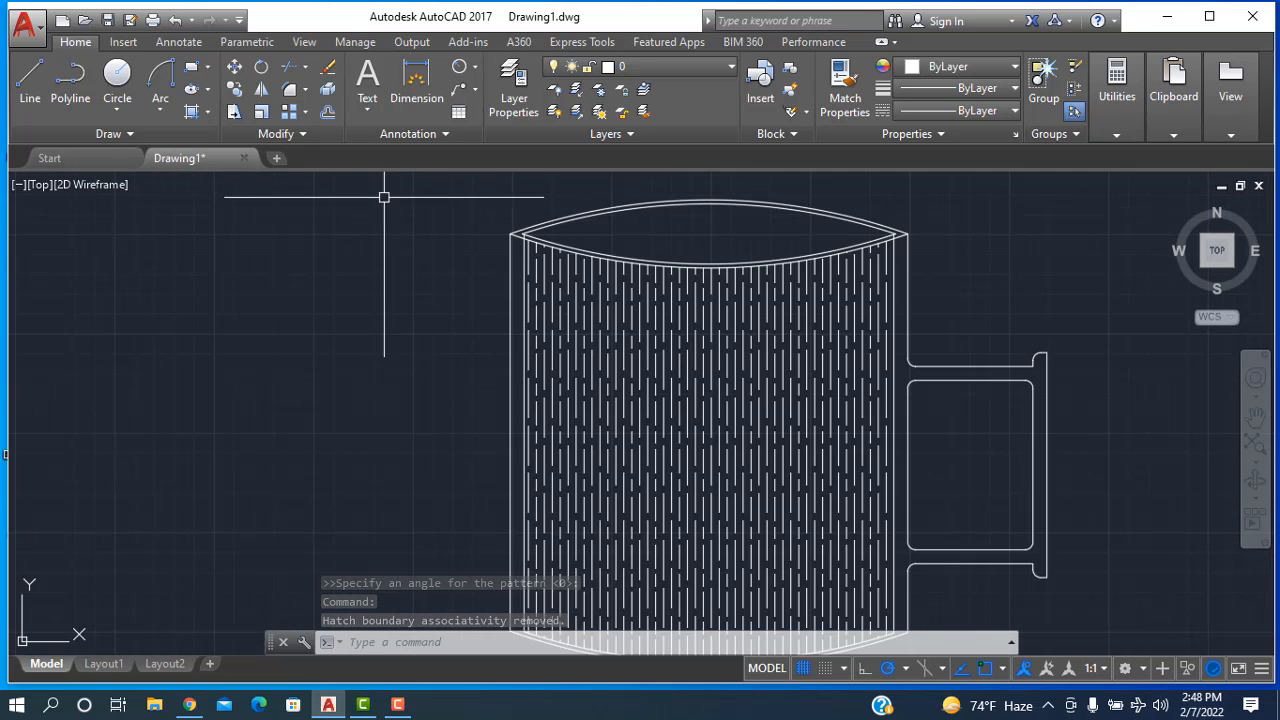
left_click(208, 112)
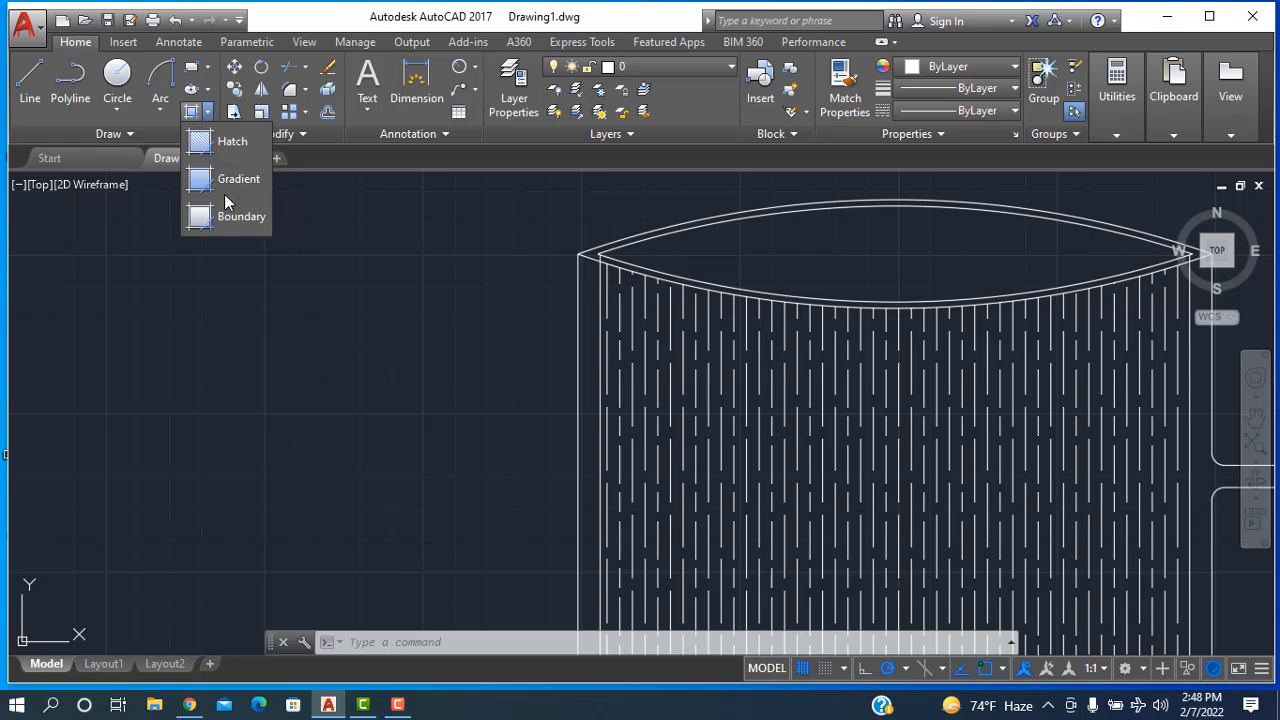
left_click(224, 182)
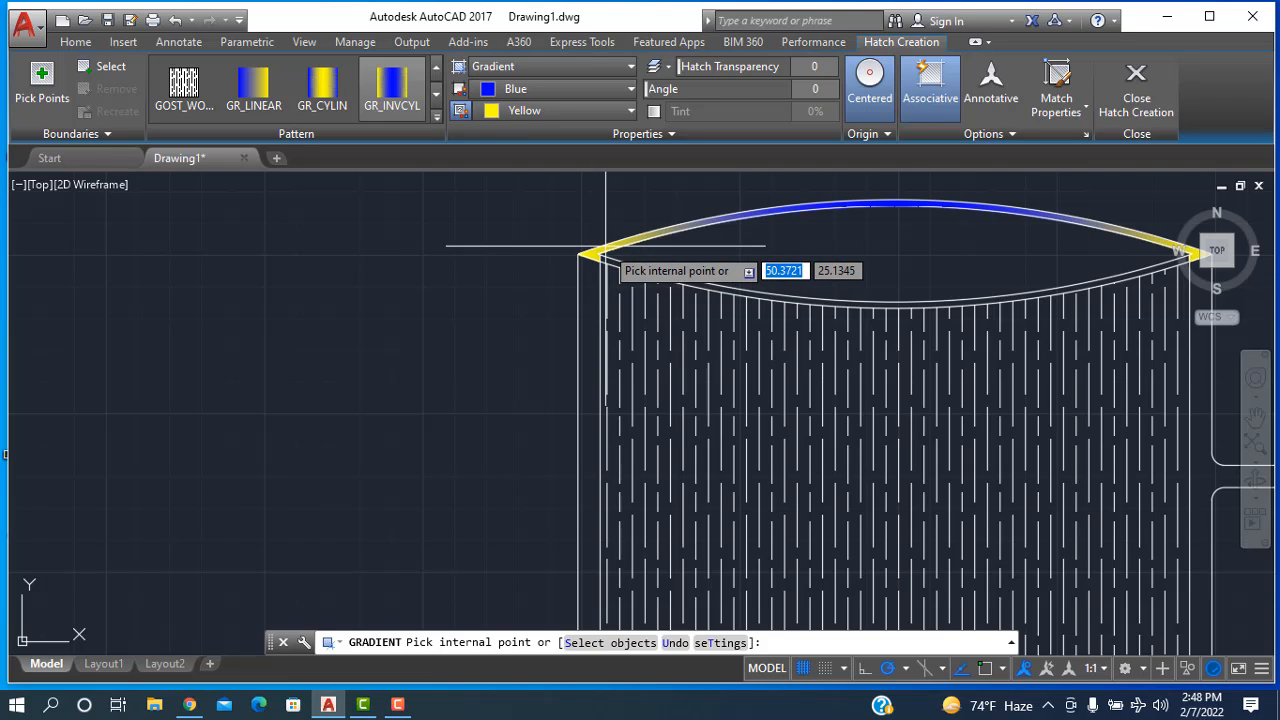
left_click(606, 247)
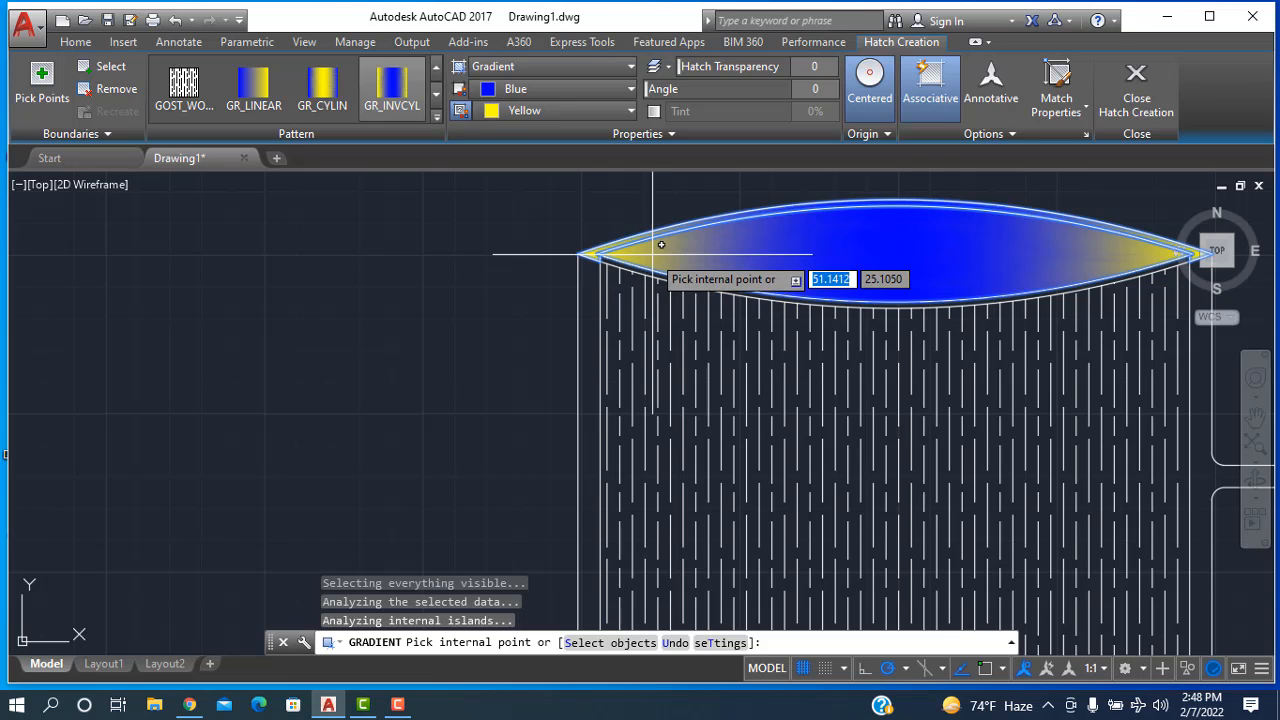
- Undo the gradient fill of the rim's opening and try to fill the narrow band between the lower rim arcs
key("ctrl+z")
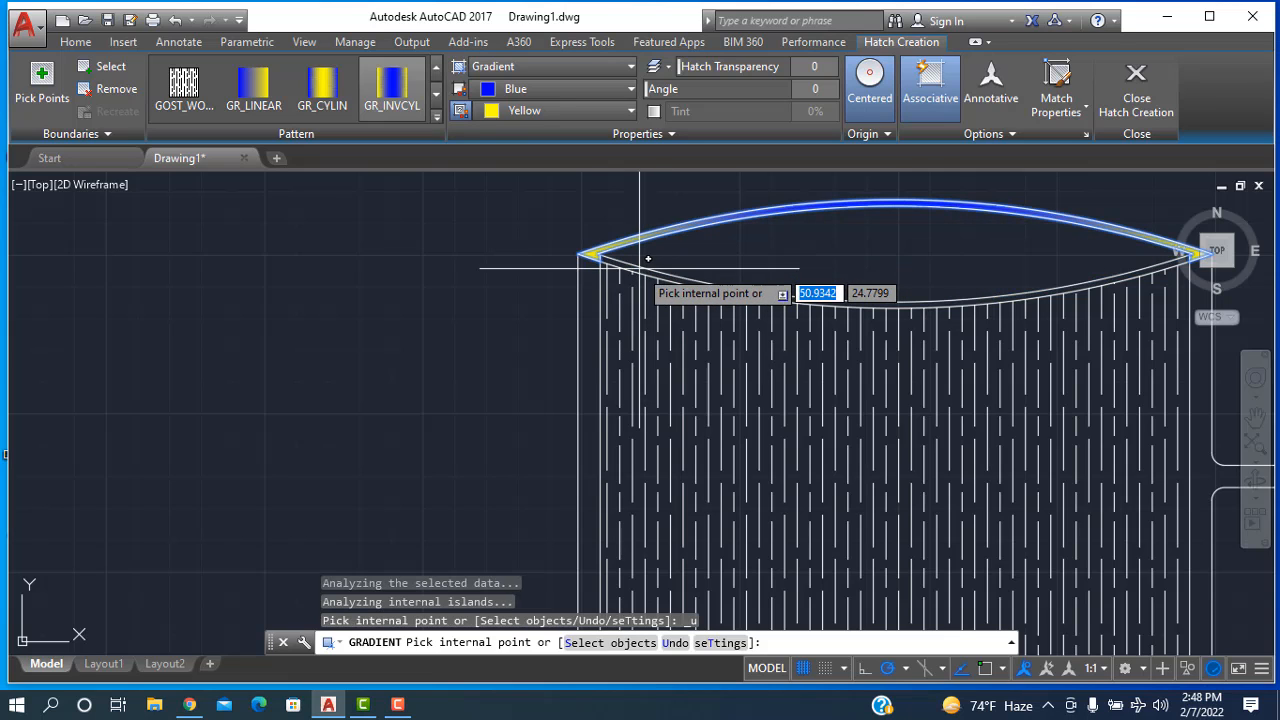
left_click(616, 266)
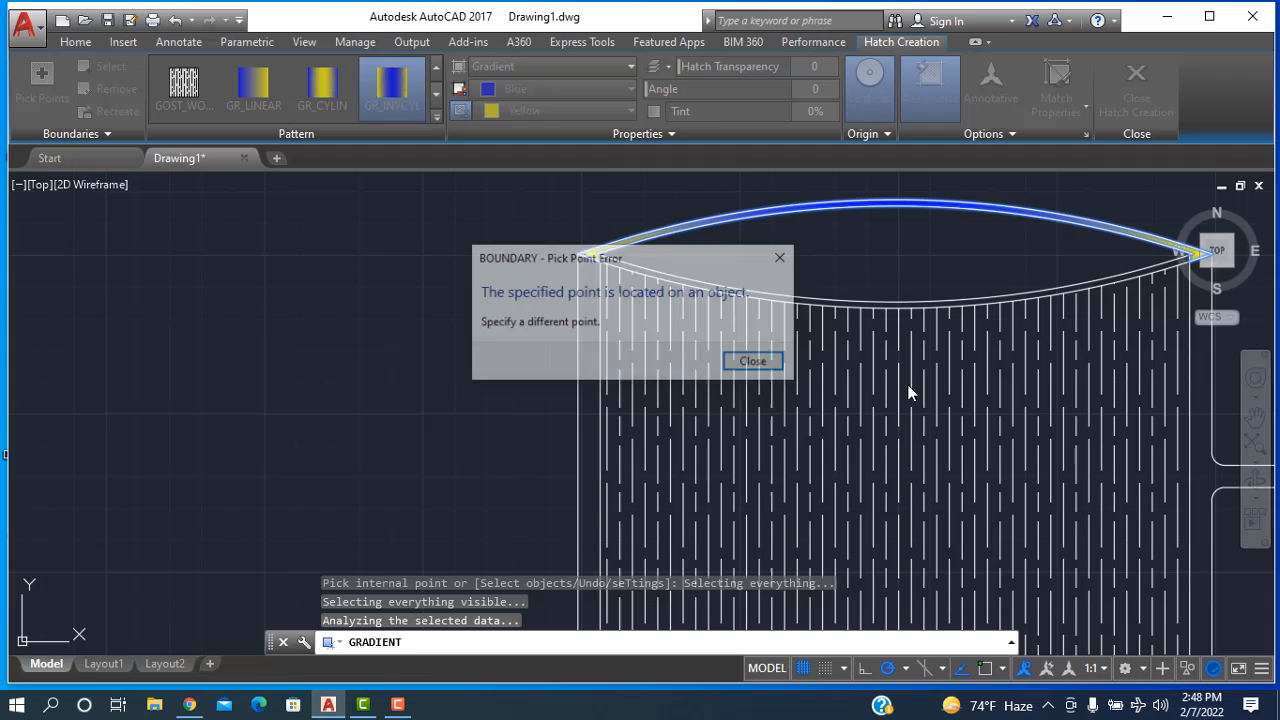
left_click(770, 367)
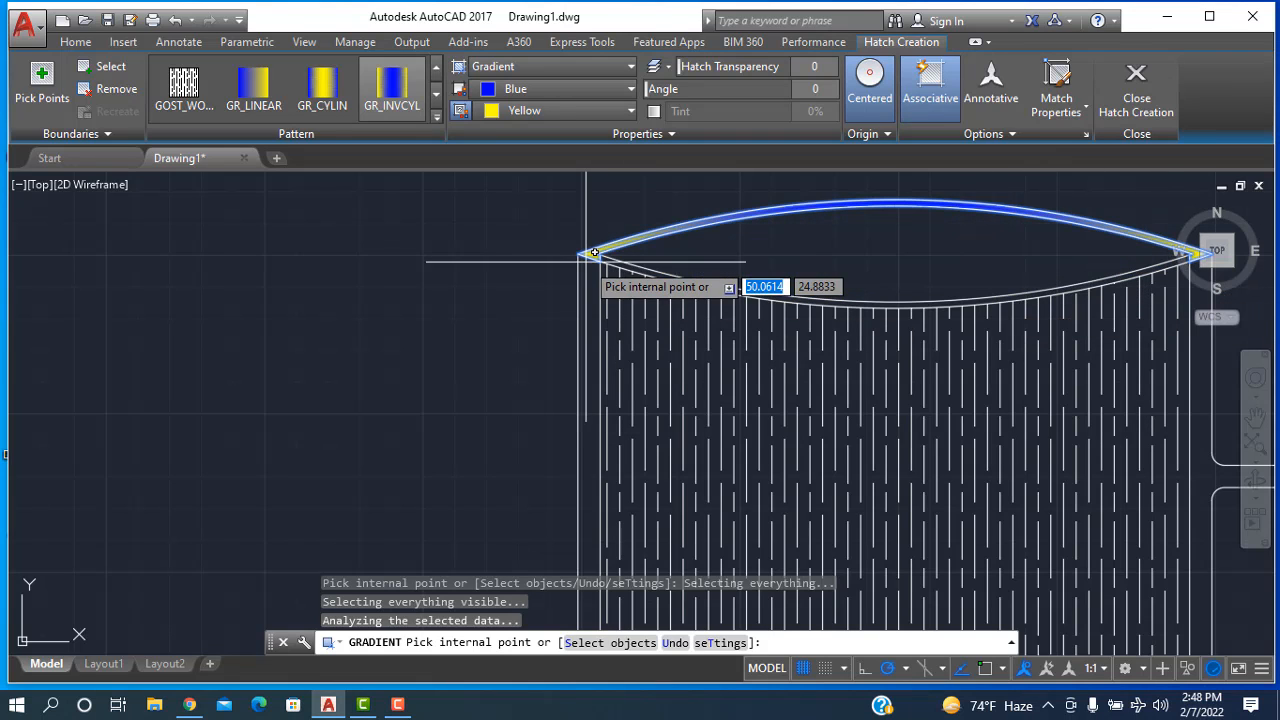
- Finish the gradient fill with only the upper rim band filled and check the mug against the example
scroll(601, 268, "up", 2)
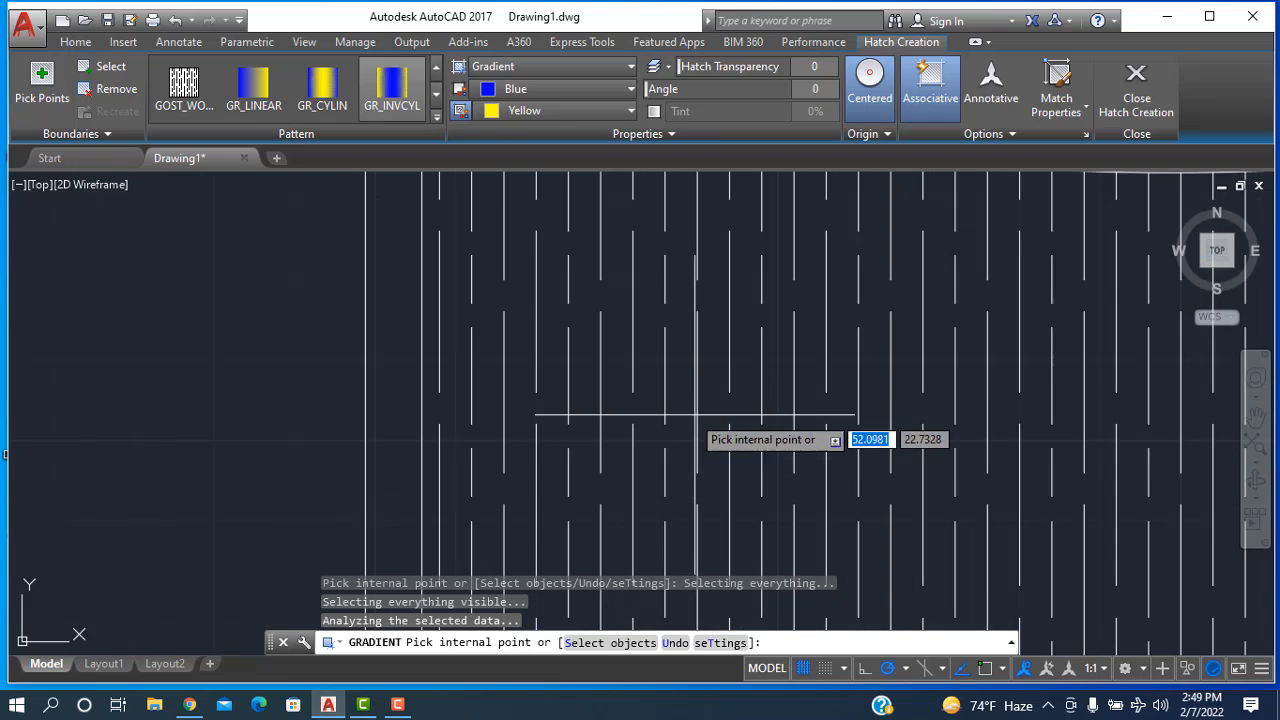
scroll(690, 412, "down", 5)
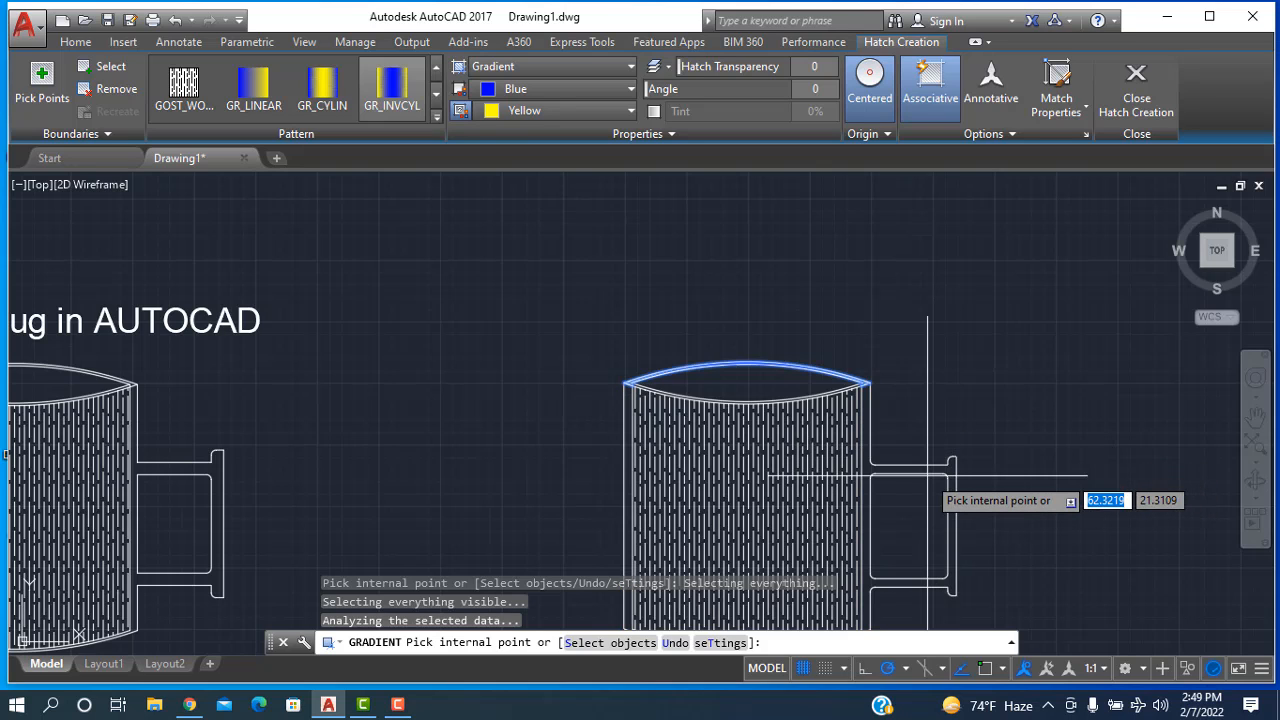
left_click(1121, 114)
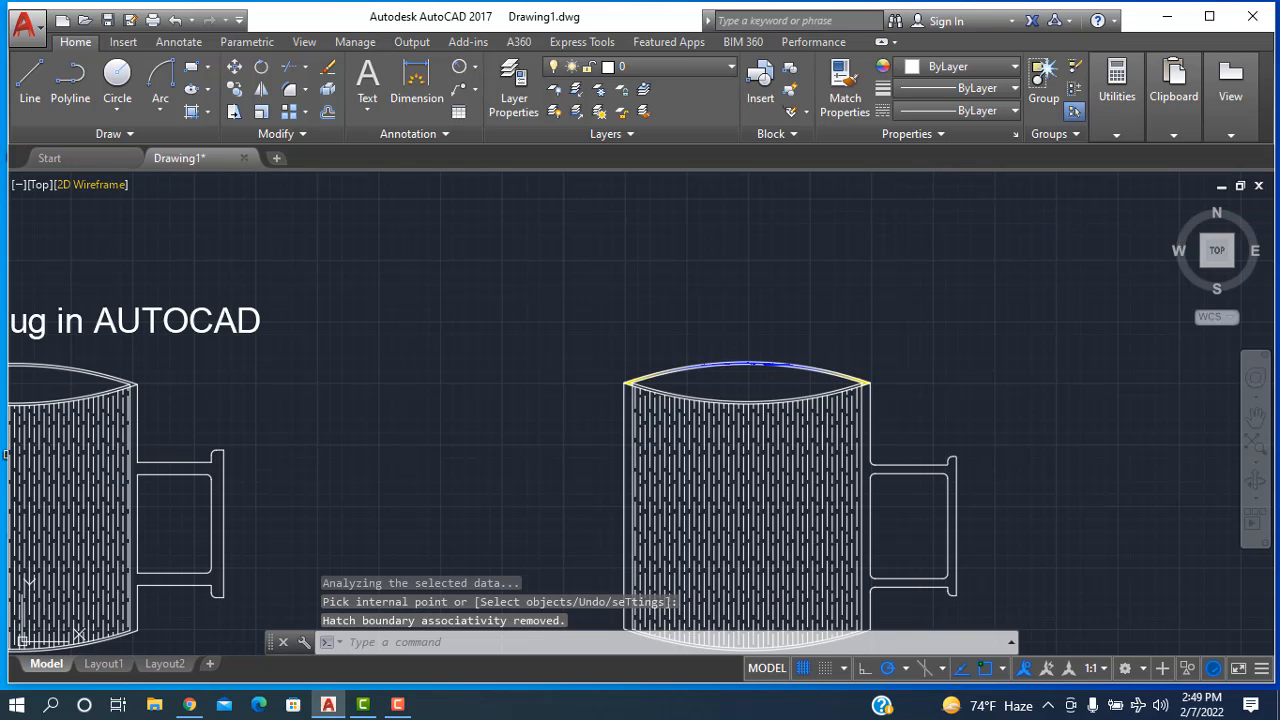
scroll(729, 520, "up", 4)
scroll(700, 430, "down", 5)
scroll(731, 590, "up", 4)
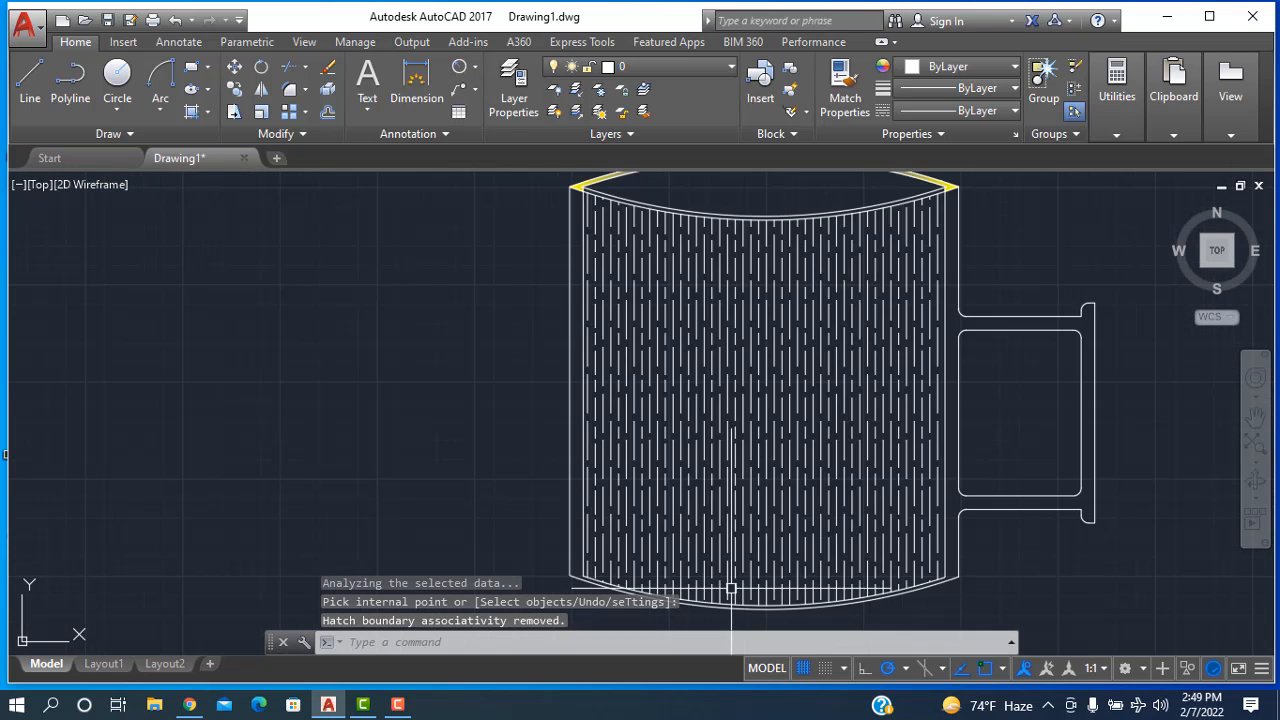
- Add a multiline text above the newly drawn mug reading "Design a mug in AutoCAD"
scroll(731, 590, "down", 5)
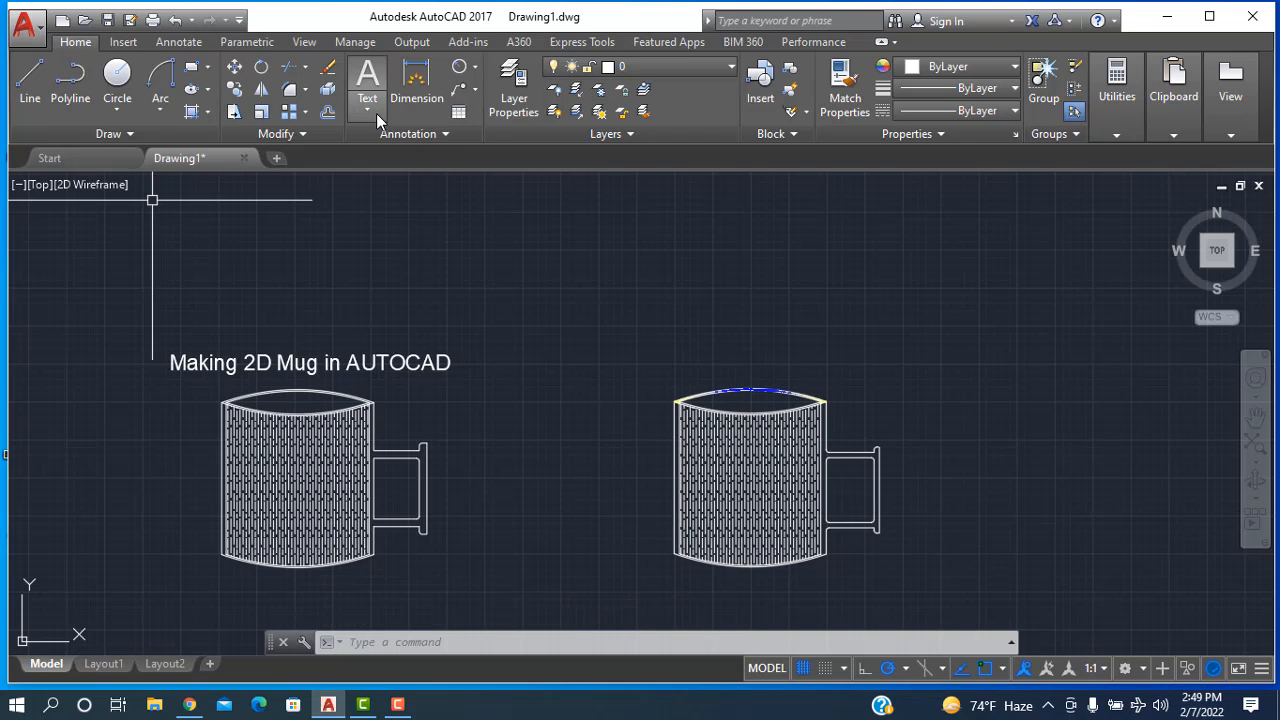
left_click(368, 85)
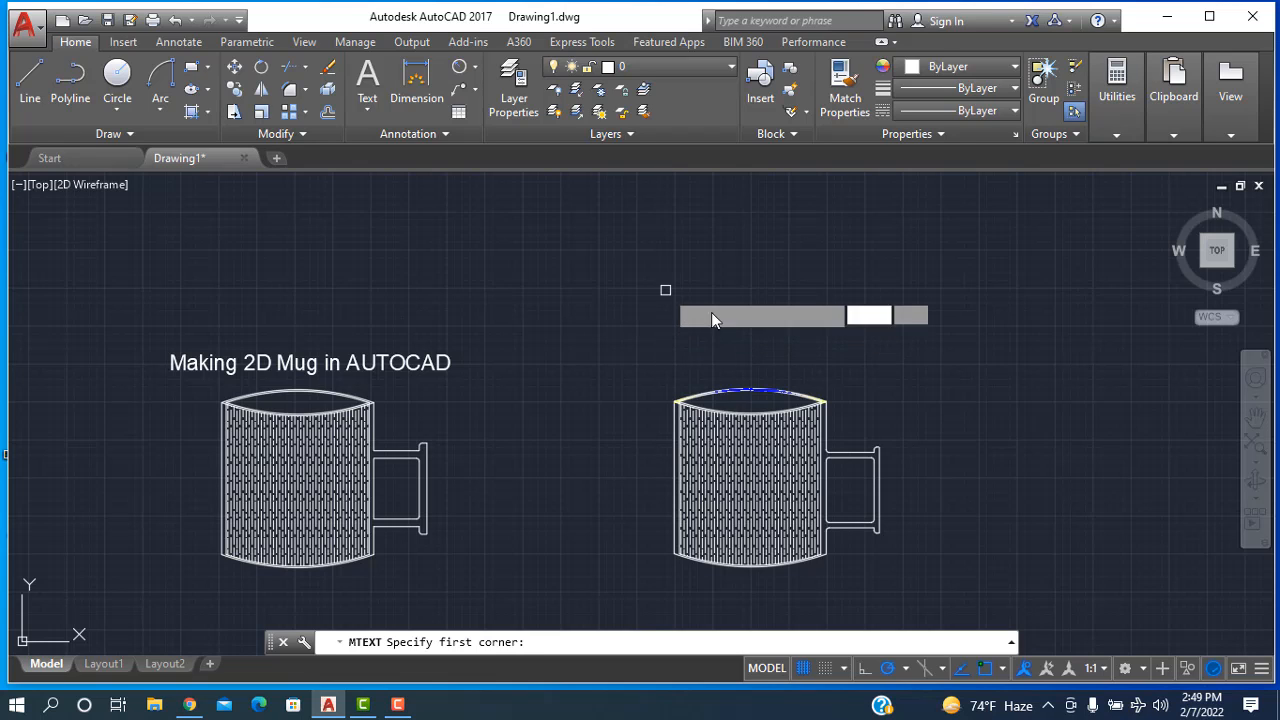
left_click(666, 291)
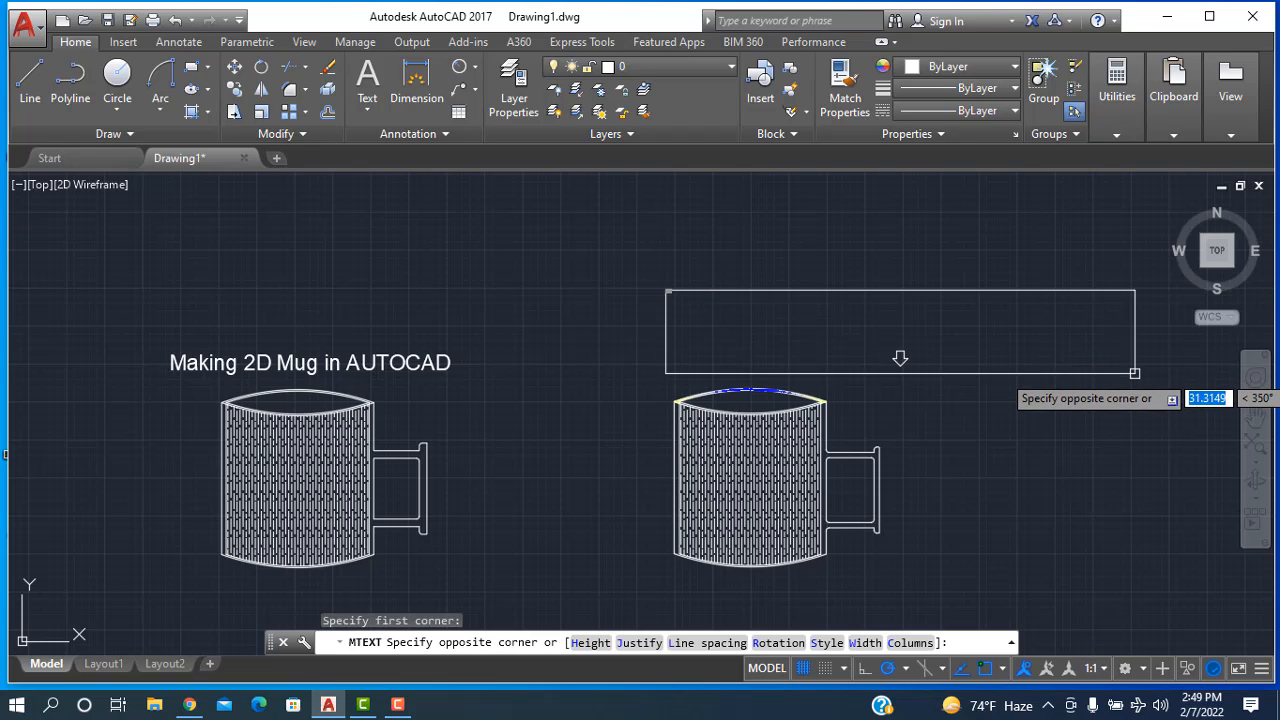
left_click(1131, 375)
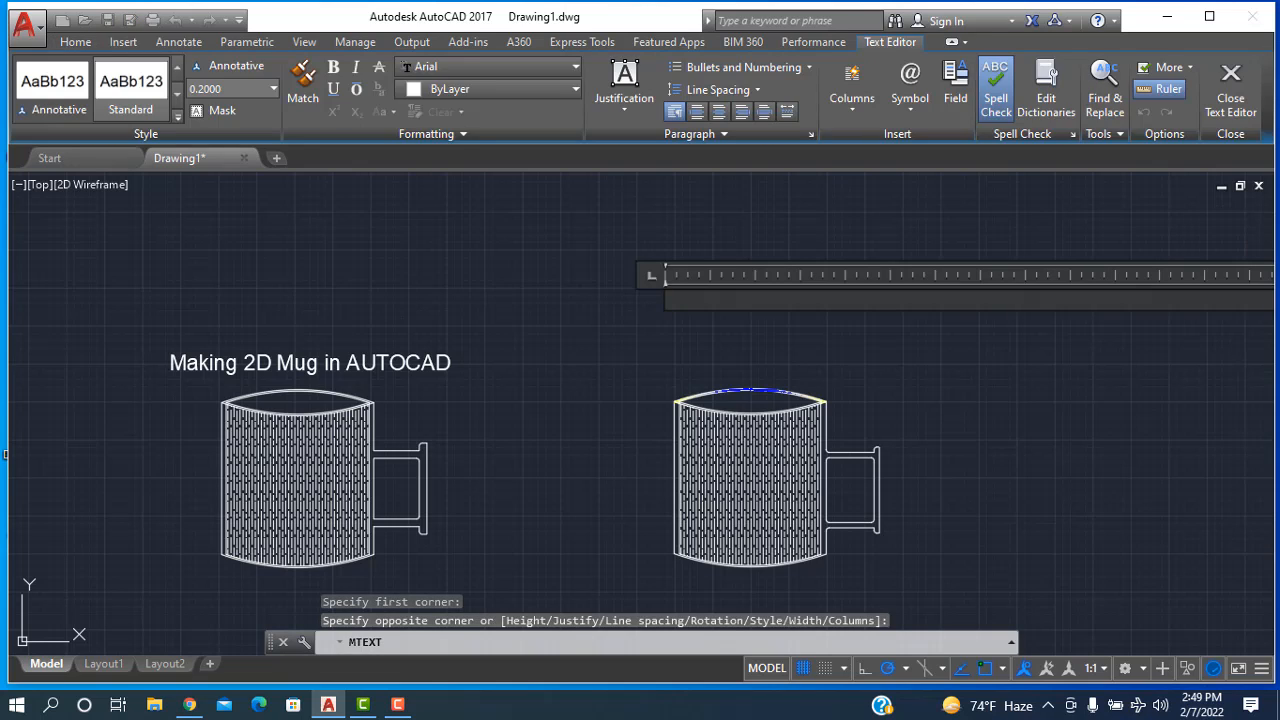
type("How to")
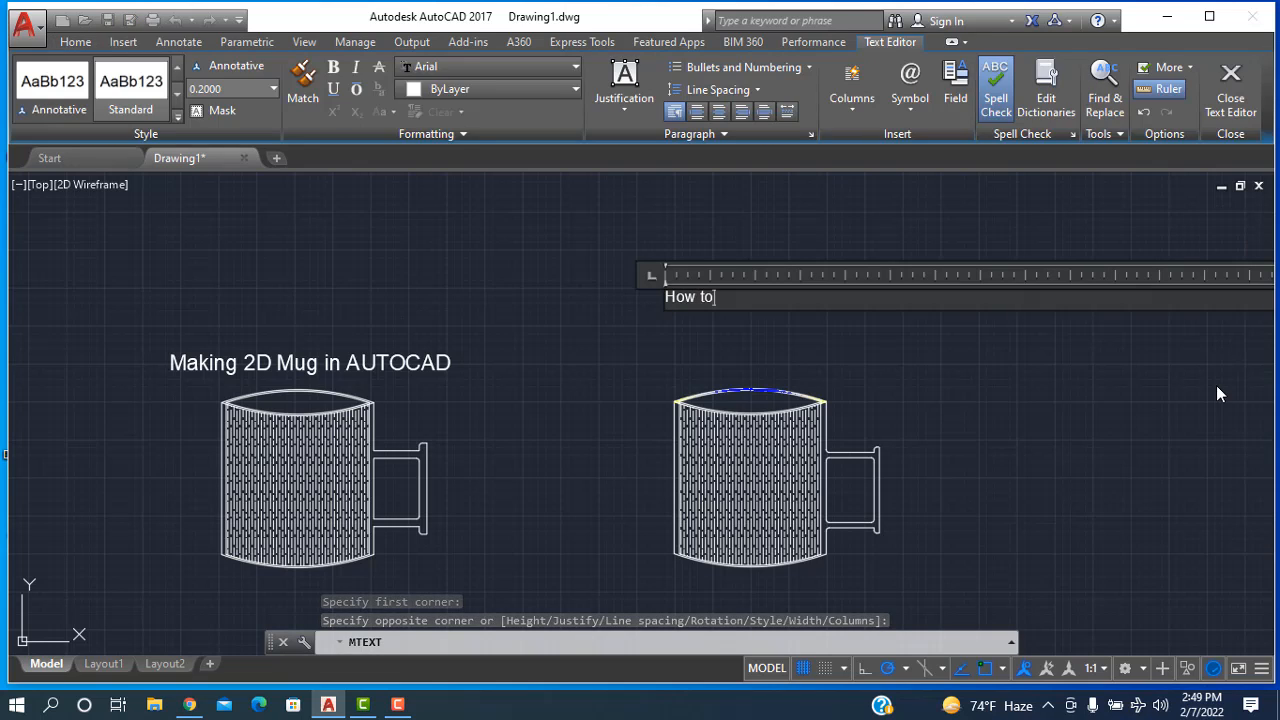
key("BackSpace")
key("BackSpace")
key("BackSpace")
key("BackSpace")
key("BackSpace")
key("BackSpace")
type("Design a m")
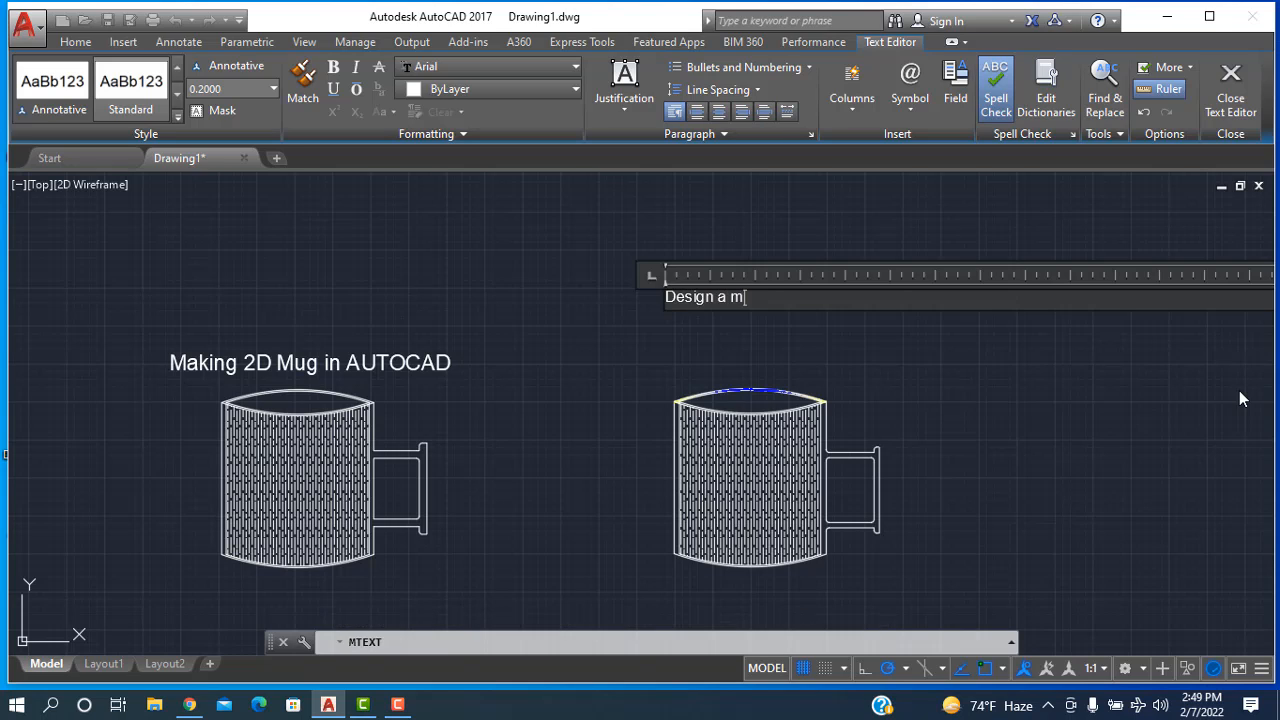
type("ug in AutoCAD")
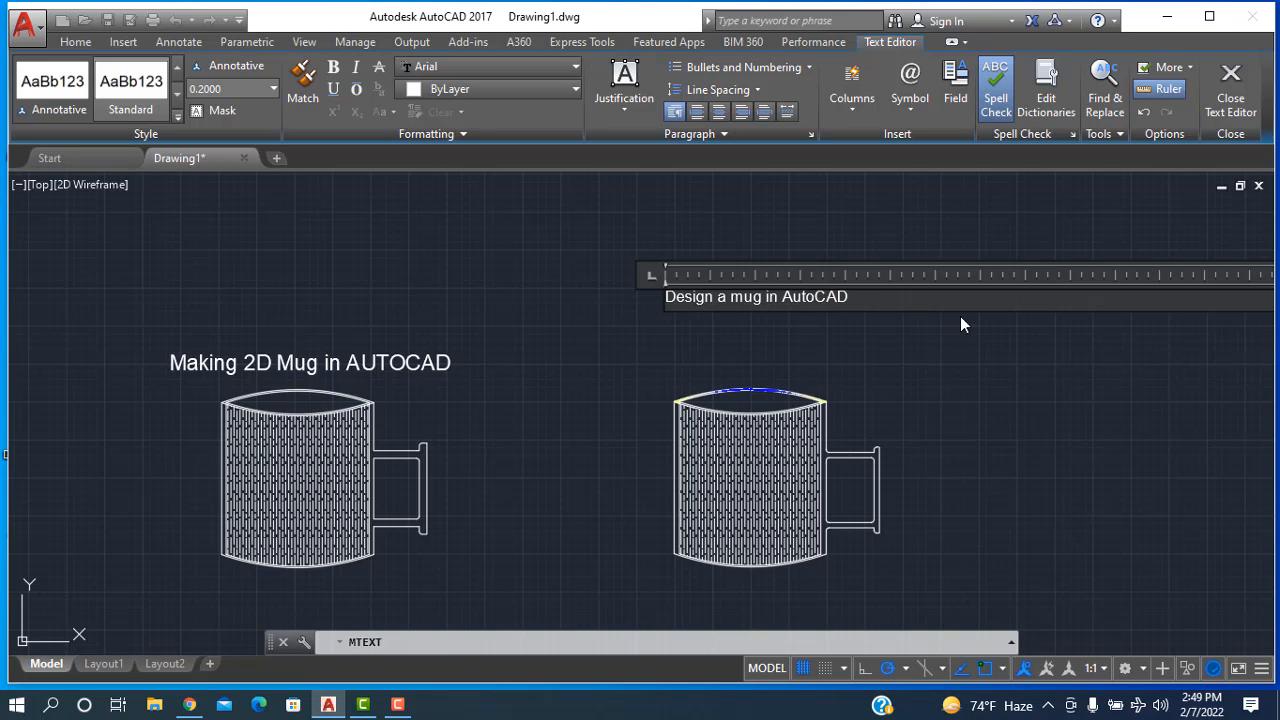
- Set the height of the whole caption text to 1 and finish the text editing
left_click_drag(852, 298, 648, 304)
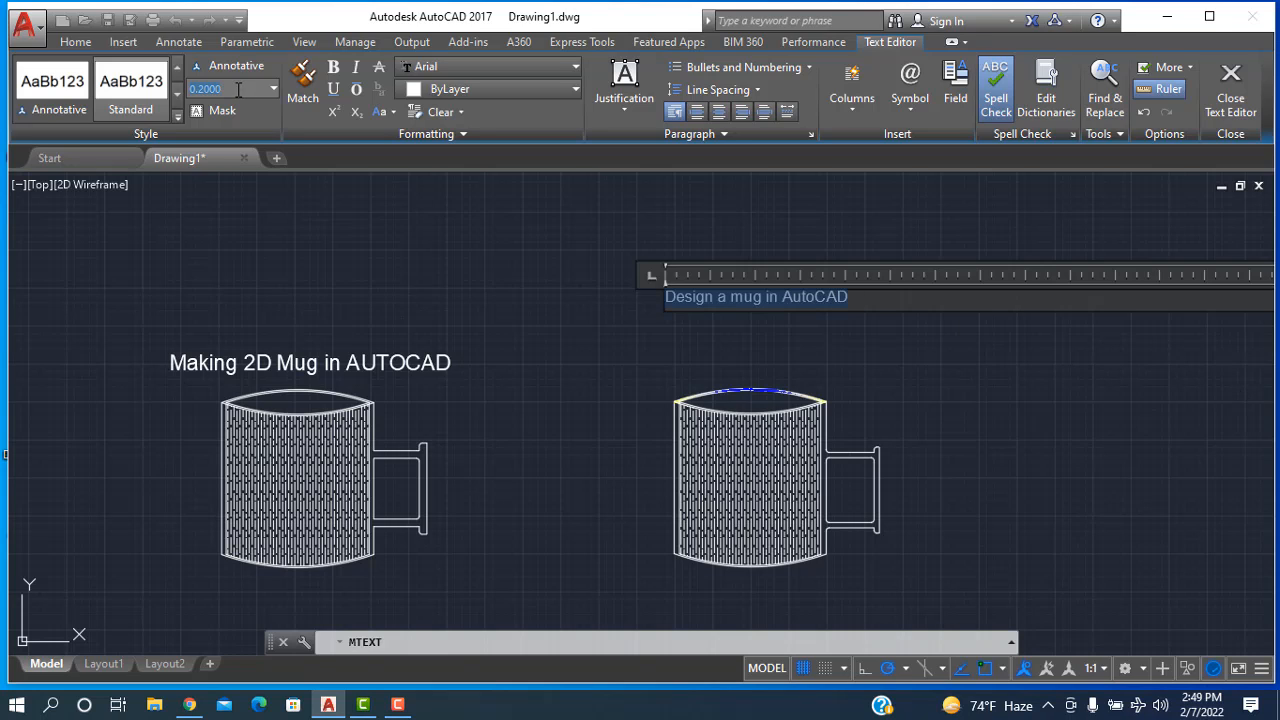
type("1")
key("Return")
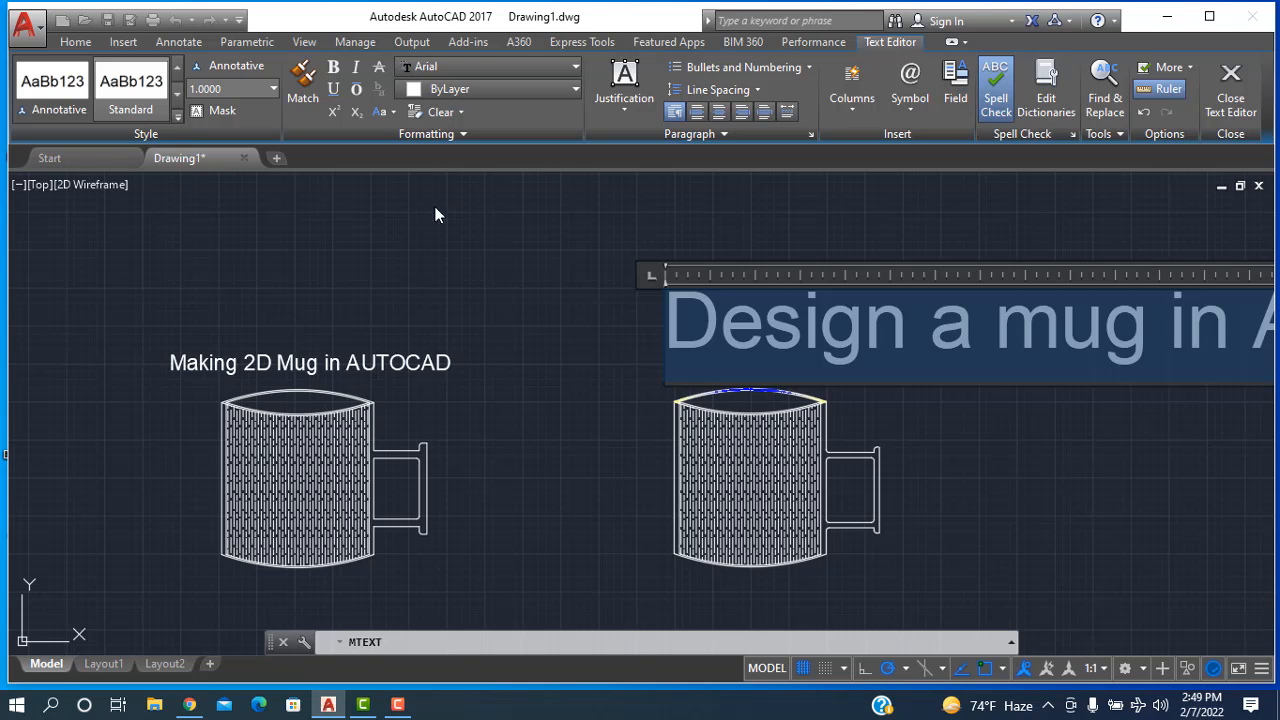
left_click(515, 262)
- Move the caption from above the new mug to just below its base and deselect it
left_click(745, 292)
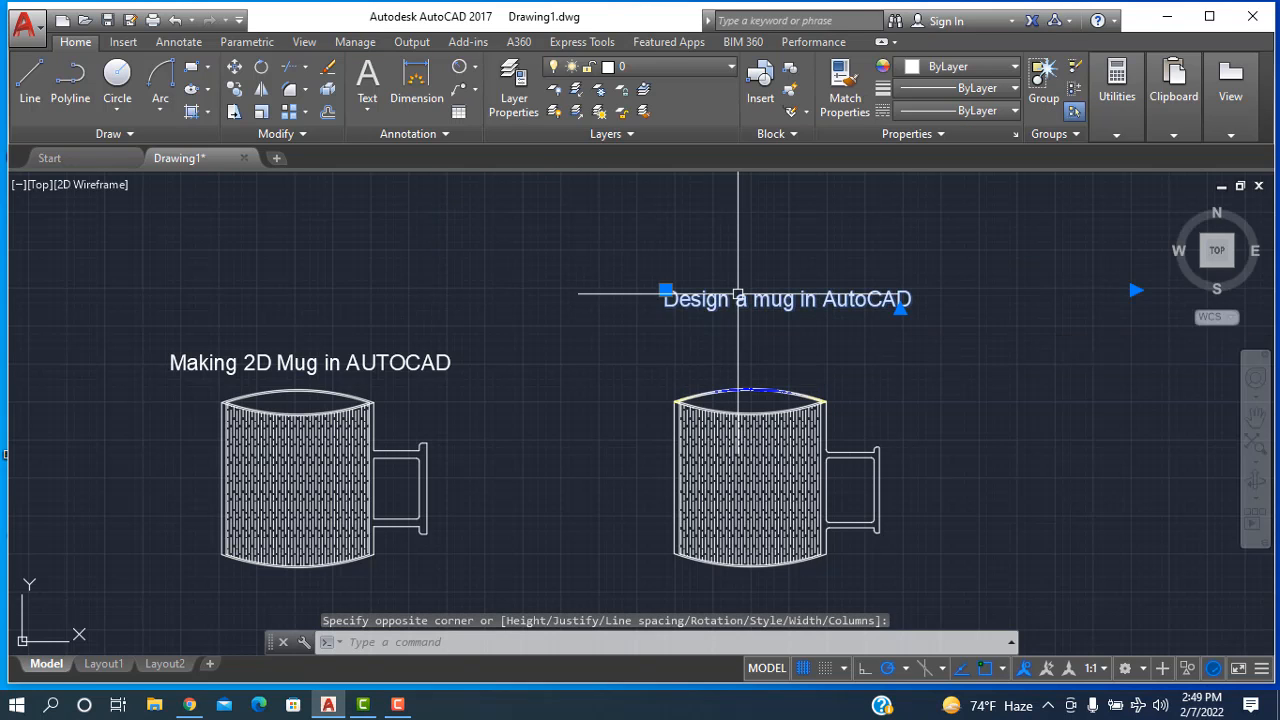
left_click(665, 290)
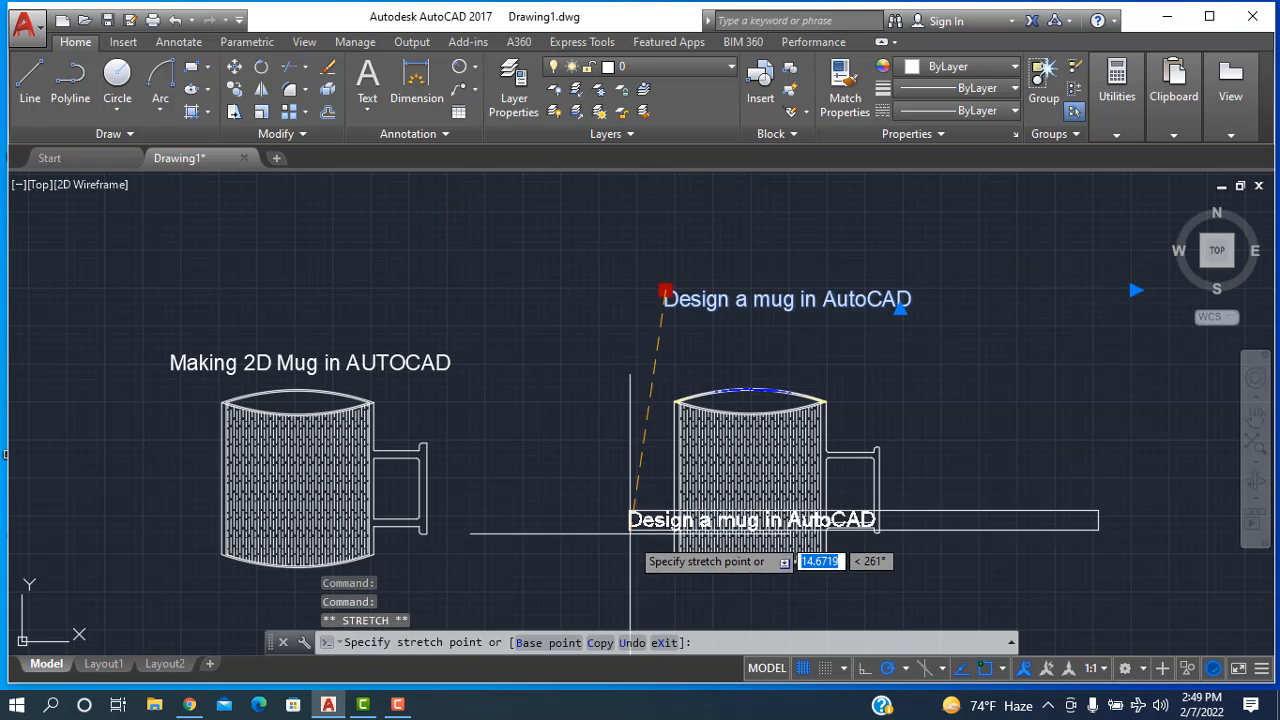
left_click(634, 588)
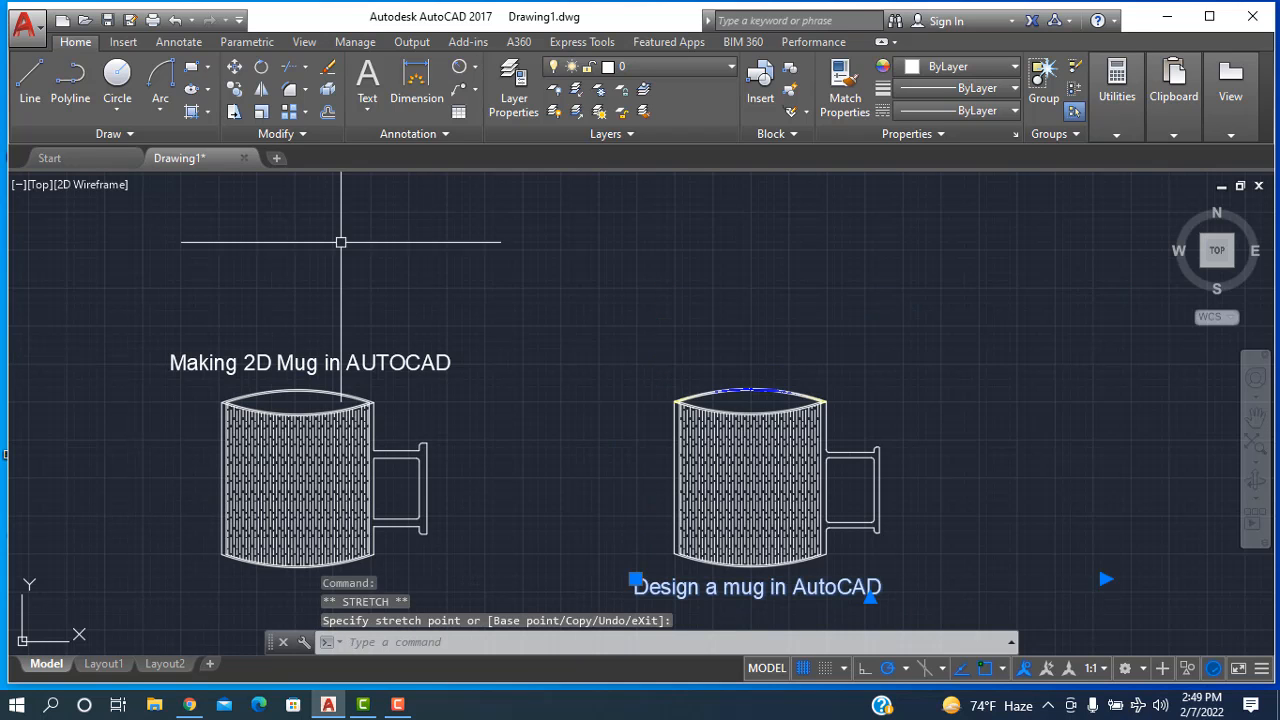
mouse_move(500, 354)
middle_mouse_down()
mouse_move(603, 266)
mouse_move(652, 269)
middle_mouse_up()
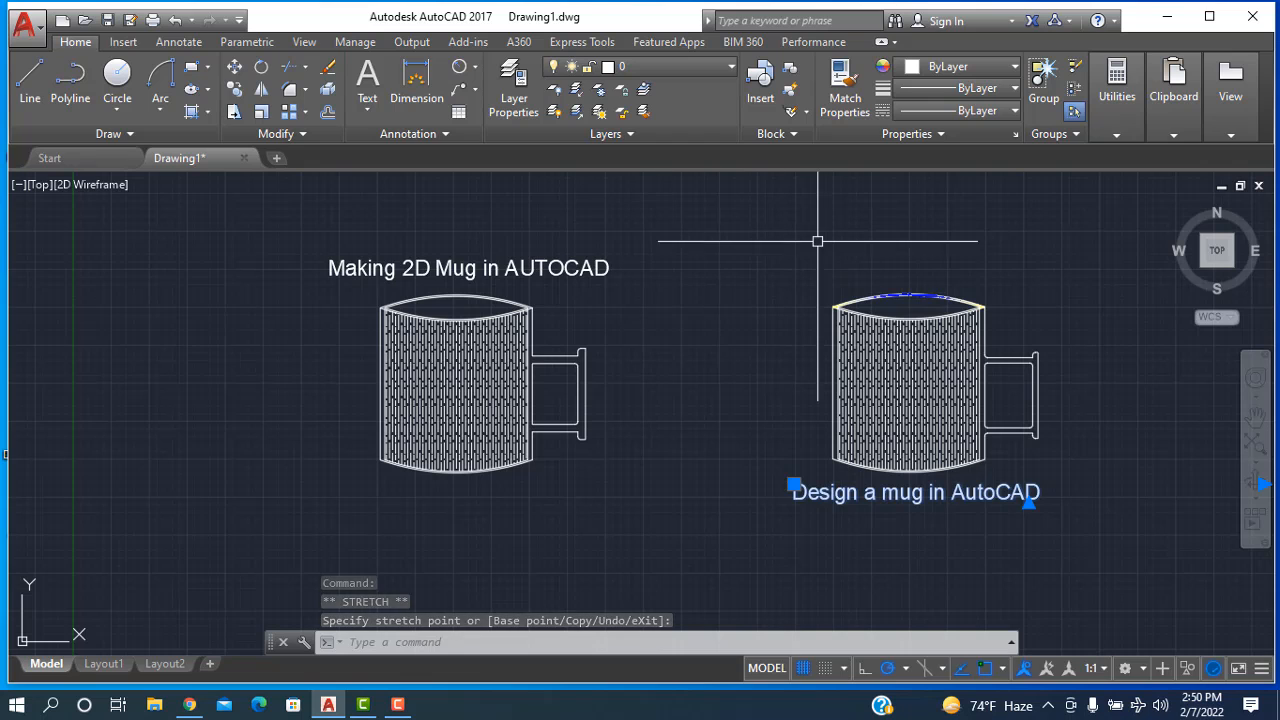
key("Escape")
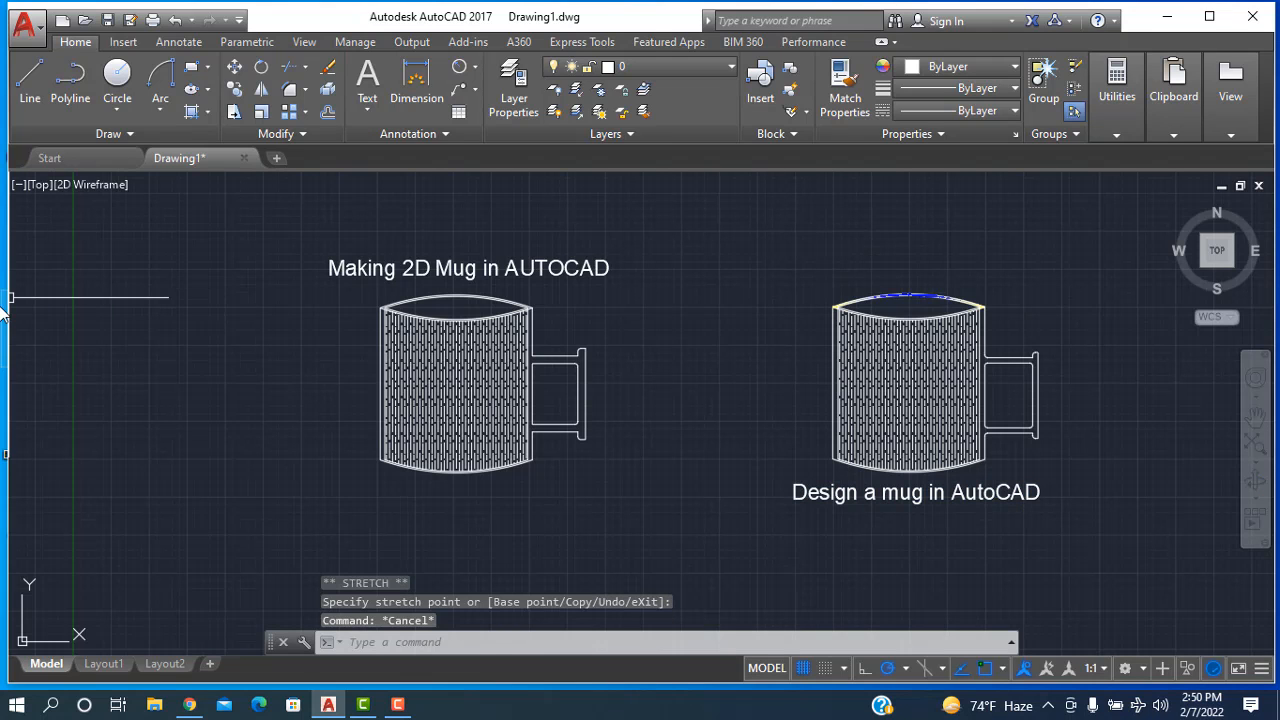